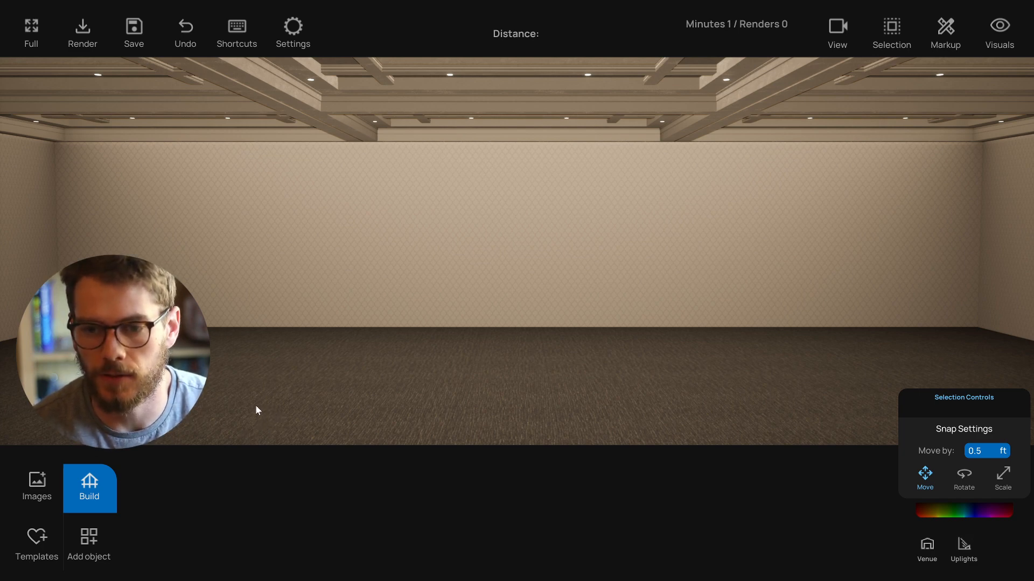
- Open the templates library and apply the first Minimal stage template to the room
{"action": "left_click", "coordinate": [30, 540]}
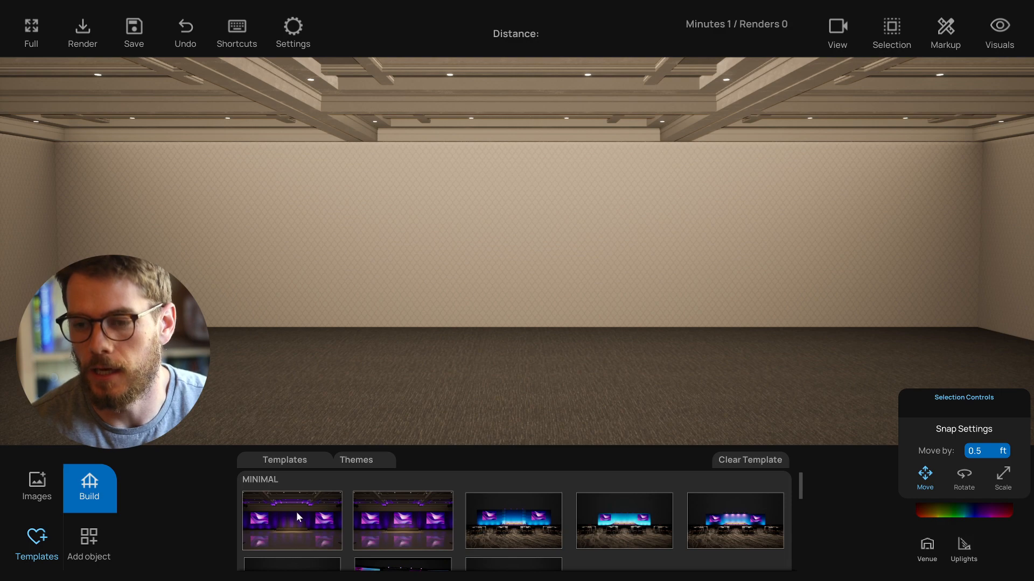
{"action": "scroll", "coordinate": [296, 512], "scroll_direction": "down", "scroll_amount": 1}
{"action": "scroll", "coordinate": [337, 516], "scroll_direction": "down", "scroll_amount": 6}
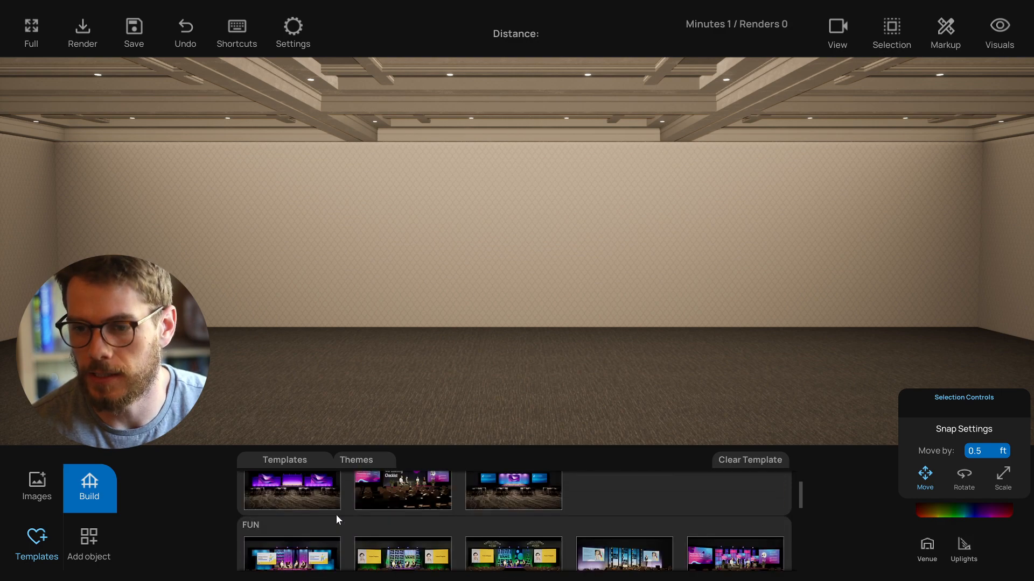
{"action": "scroll", "coordinate": [321, 509], "scroll_direction": "up", "scroll_amount": 5}
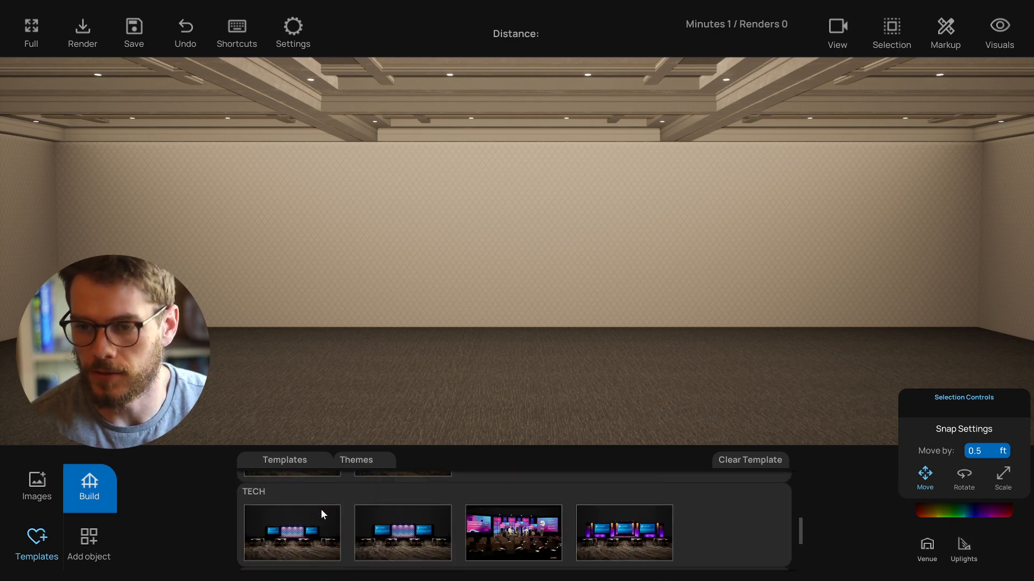
{"action": "scroll", "coordinate": [321, 509], "scroll_direction": "up", "scroll_amount": 3}
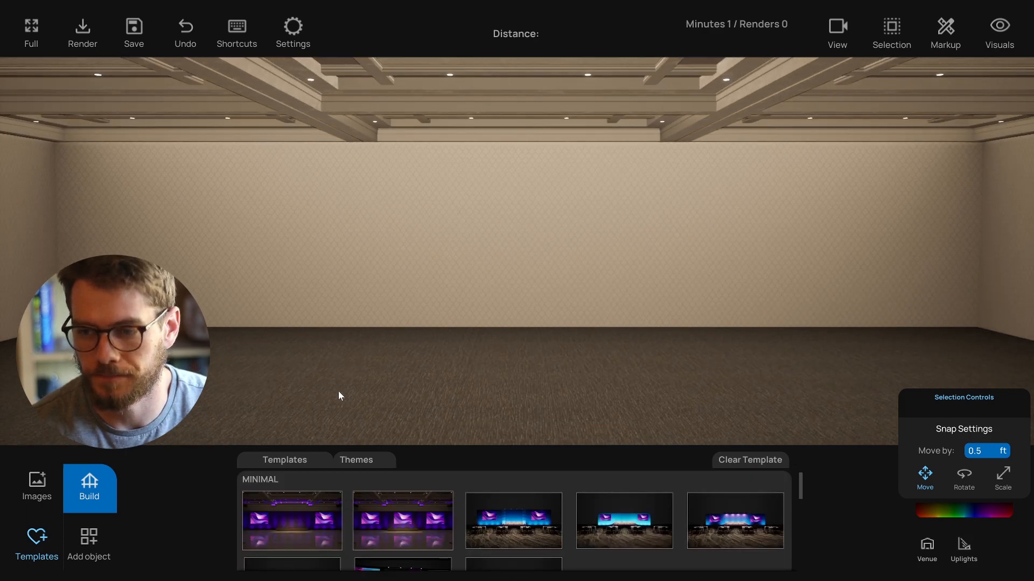
{"action": "scroll", "coordinate": [340, 390], "scroll_direction": "down", "scroll_amount": 1}
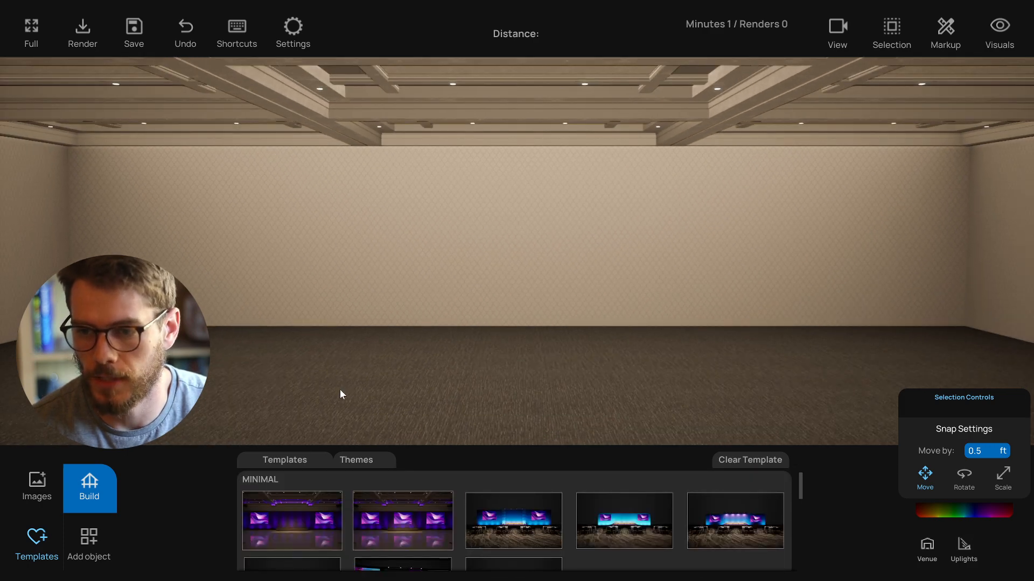
{"action": "left_click", "coordinate": [294, 525]}
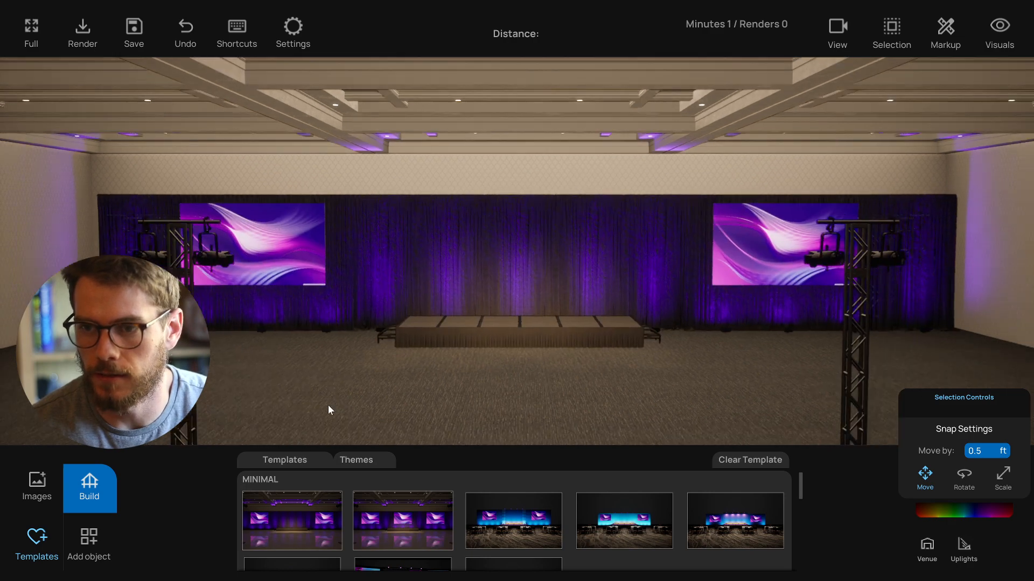
- Apply the second Minimal template, the one with three screens
{"action": "scroll", "coordinate": [338, 405], "scroll_direction": "down", "scroll_amount": 3}
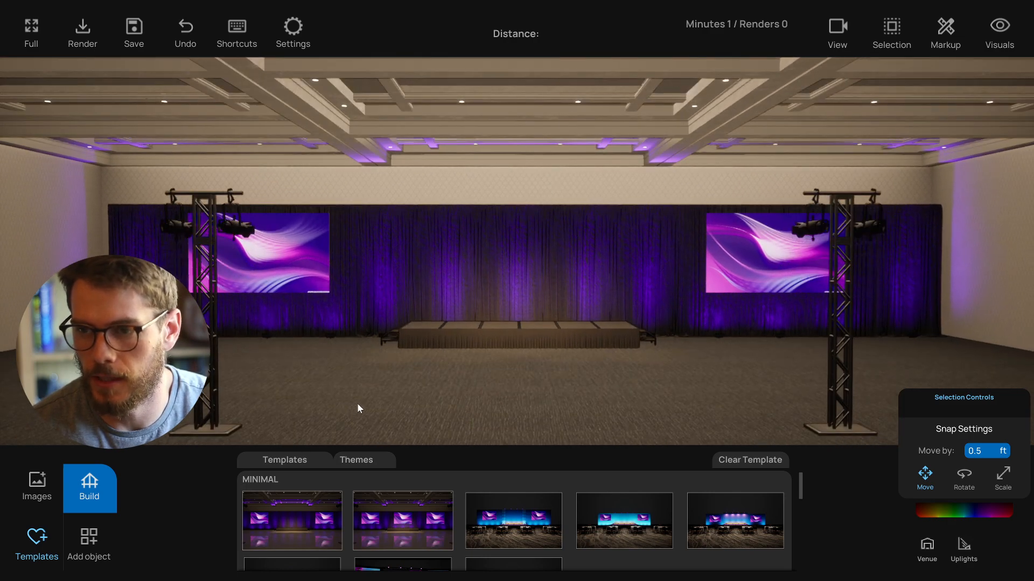
{"action": "middle_click_drag", "start_coordinate": [365, 405], "coordinate": [392, 402]}
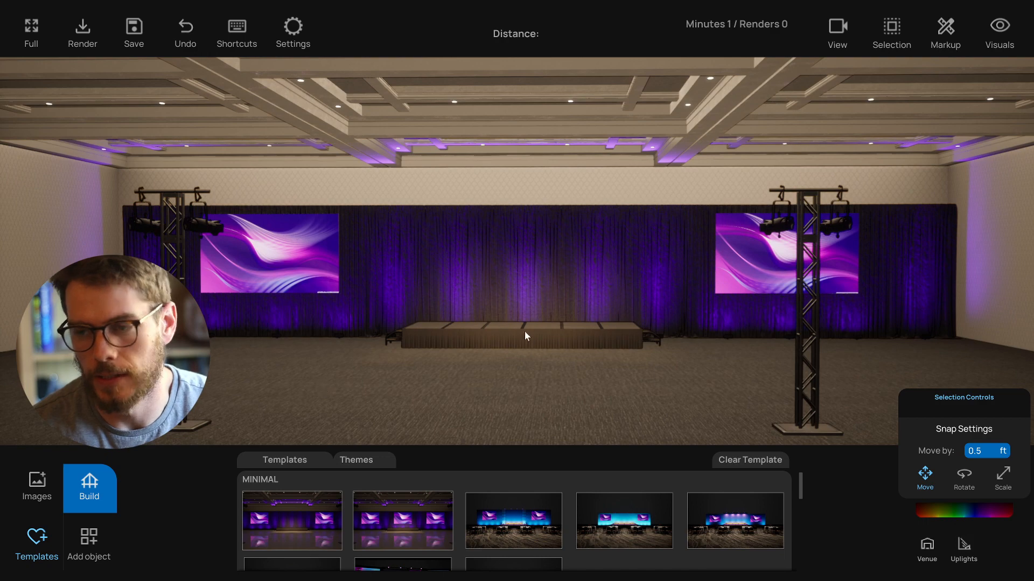
{"action": "middle_click_drag", "start_coordinate": [373, 324], "coordinate": [429, 387]}
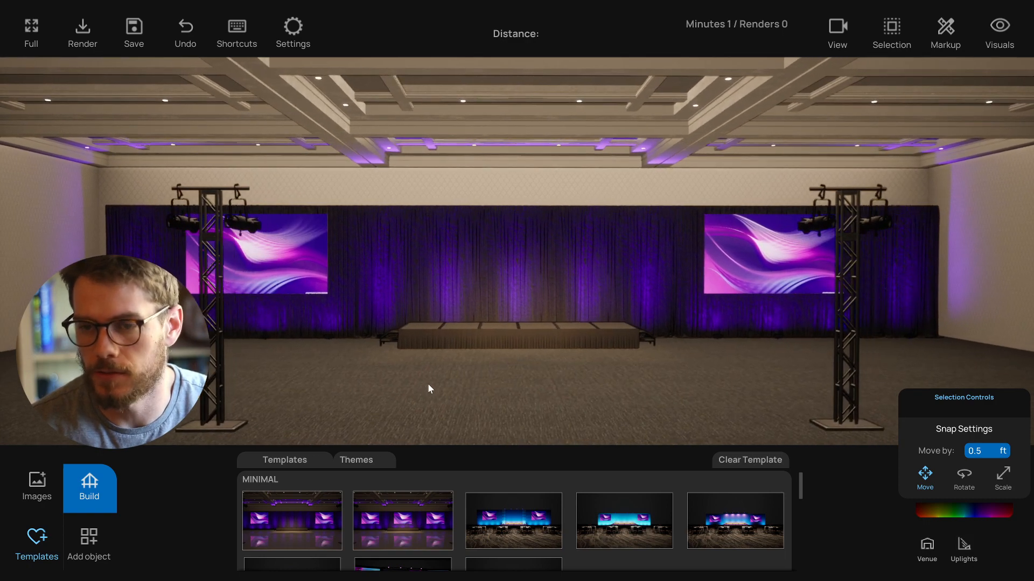
{"action": "middle_click_drag", "start_coordinate": [227, 302], "coordinate": [492, 391]}
{"action": "left_click", "coordinate": [419, 517]}
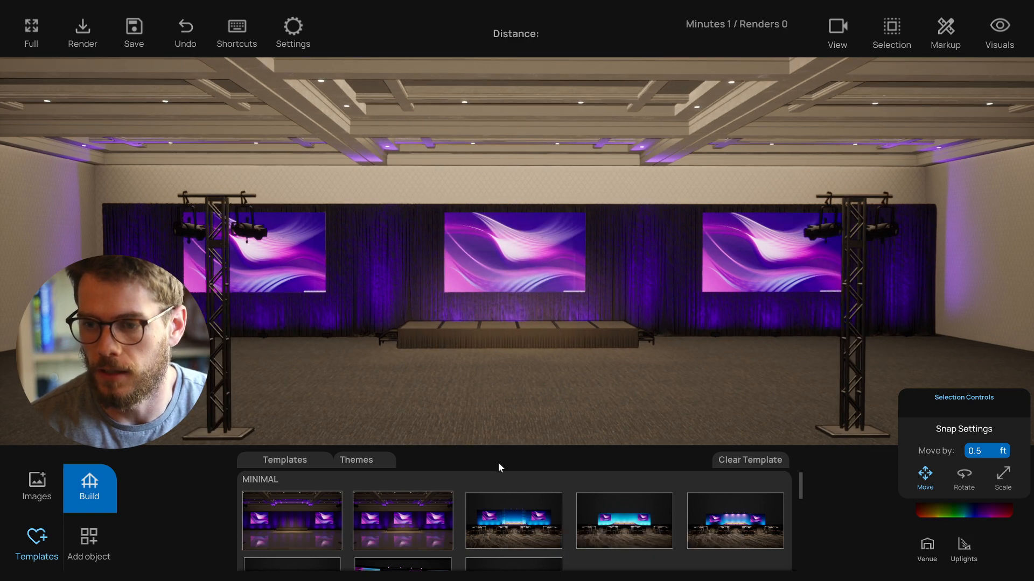
- Apply the third template in the lower Minimal row, with lit backdrop panels and screens
{"action": "scroll", "coordinate": [479, 514], "scroll_direction": "down", "scroll_amount": 2}
{"action": "left_click", "coordinate": [312, 548]}
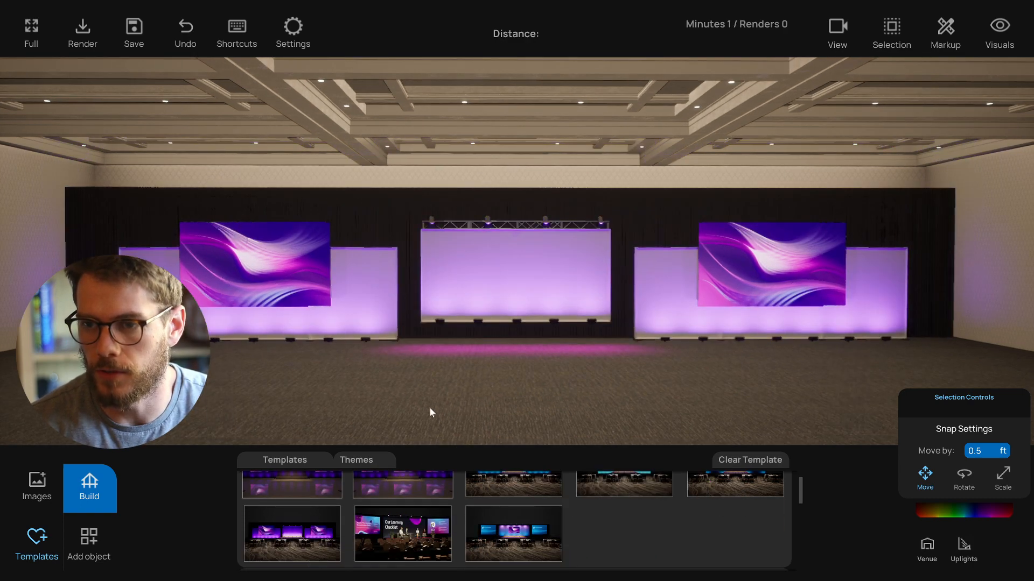
{"action": "middle_click_drag", "start_coordinate": [505, 390], "coordinate": [420, 381]}
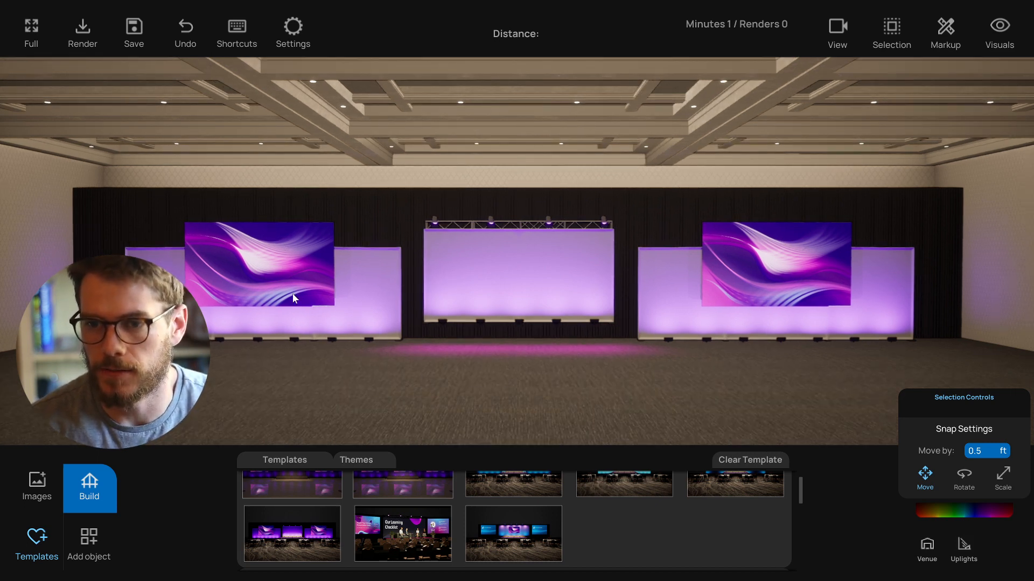
- Inspect the selection controls of the left screen and the center truss sections
{"action": "left_click", "coordinate": [291, 263]}
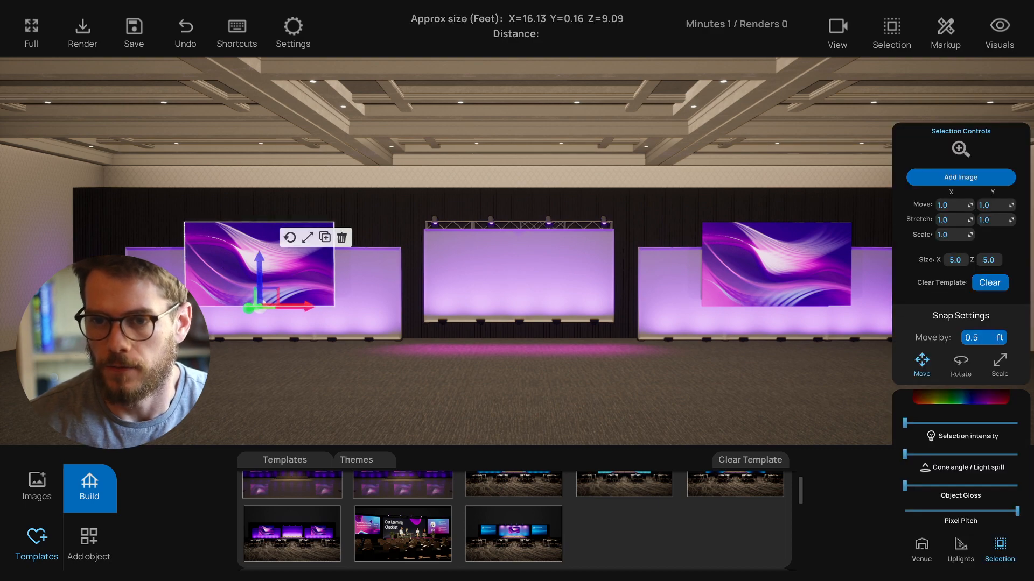
{"action": "left_click", "coordinate": [368, 288]}
{"action": "left_click", "coordinate": [446, 291]}
{"action": "left_click", "coordinate": [502, 220]}
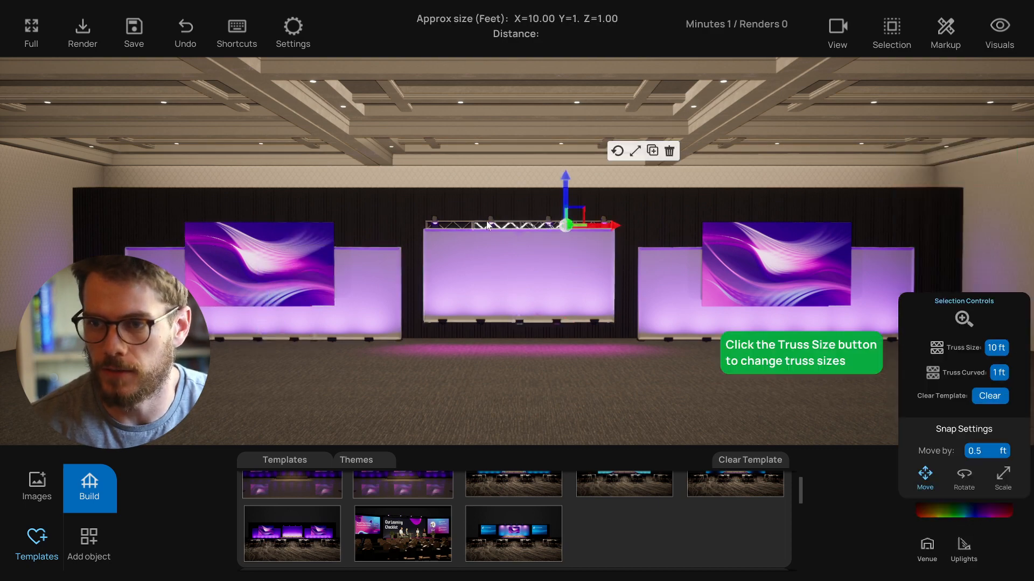
{"action": "left_click", "coordinate": [442, 248]}
{"action": "left_click", "coordinate": [448, 225]}
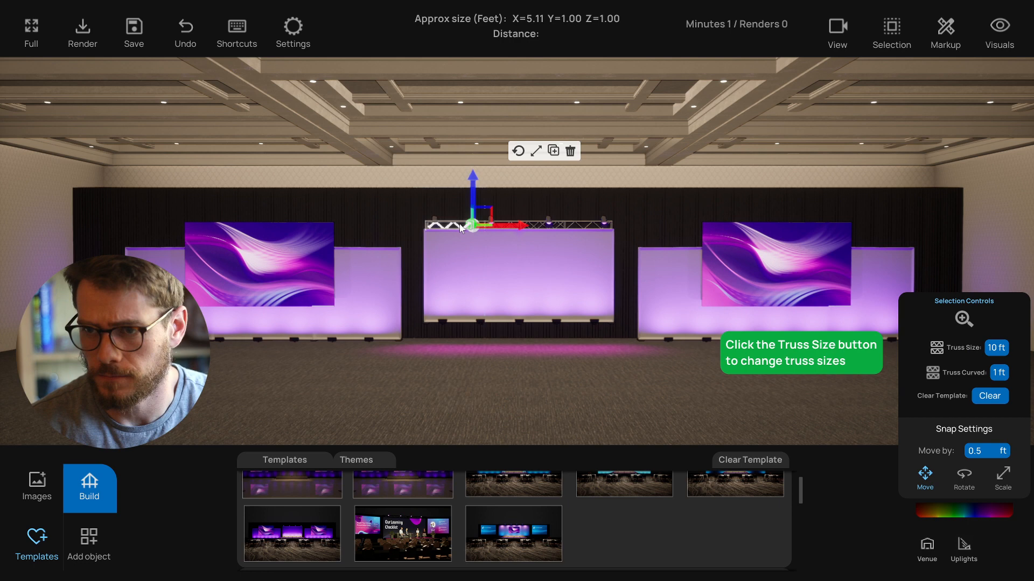
{"action": "left_click", "coordinate": [496, 399]}
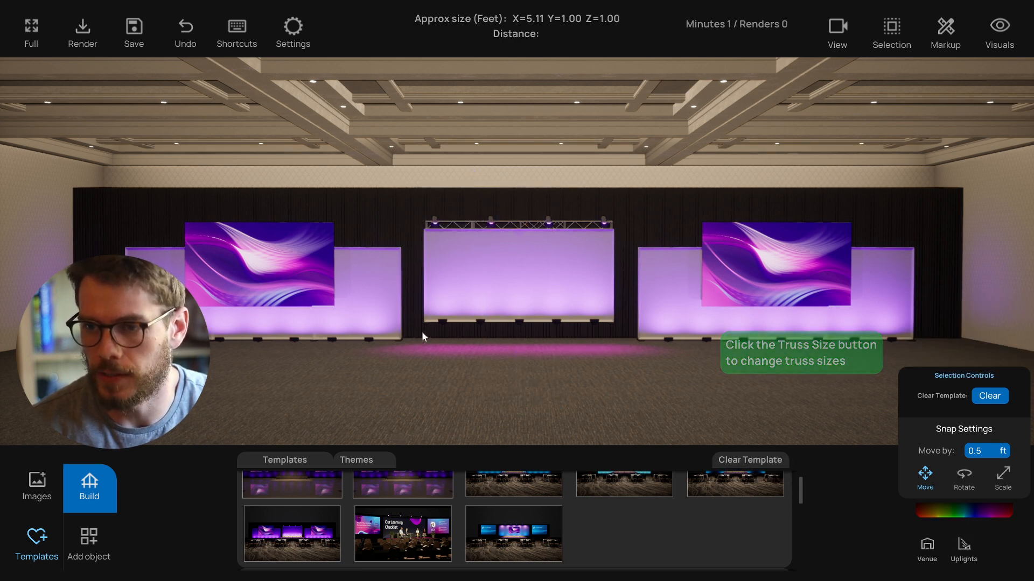
- Turn on group lock and select all the up lights
{"action": "left_click", "coordinate": [904, 38]}
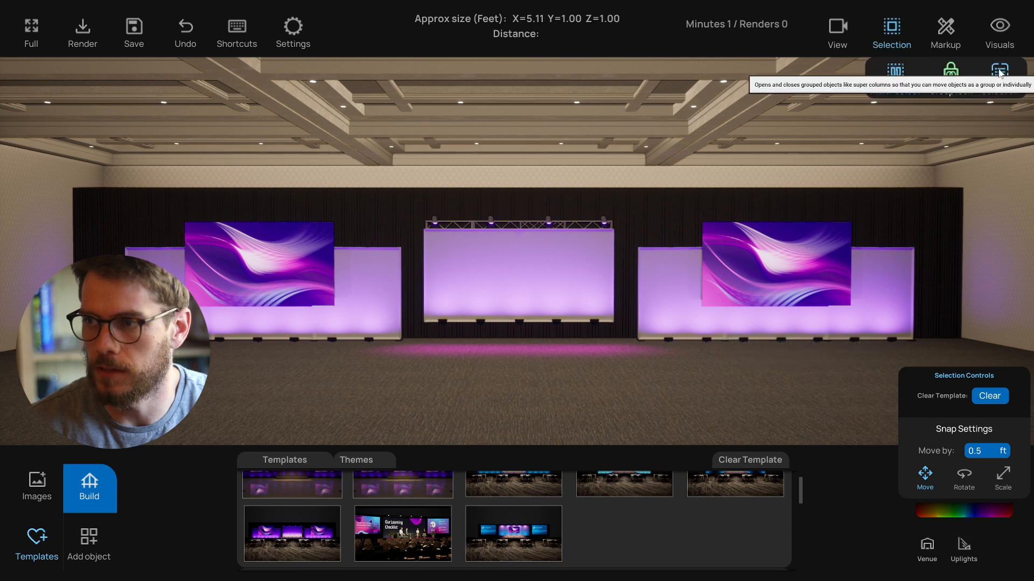
{"action": "left_click", "coordinate": [950, 74]}
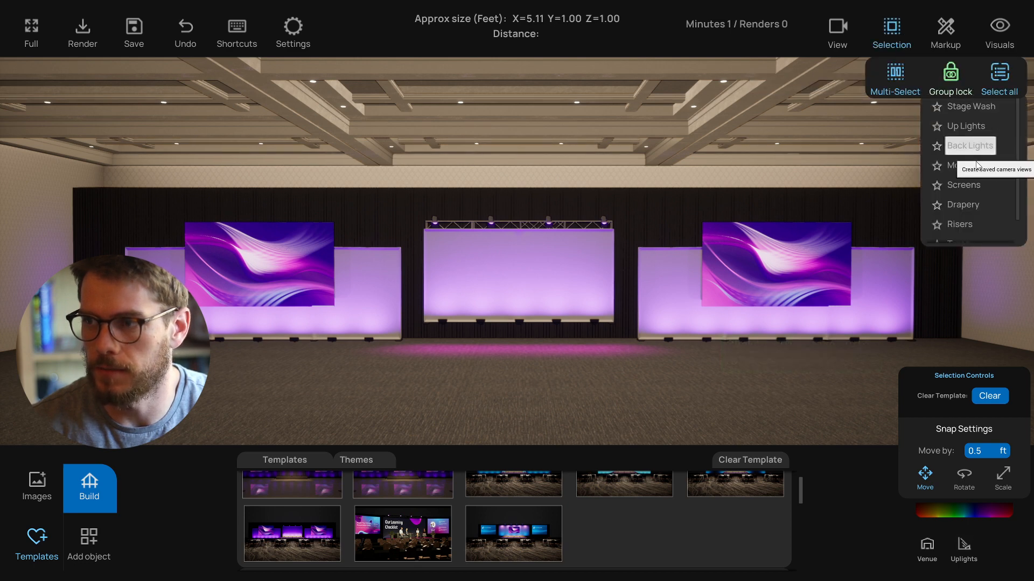
{"action": "left_click", "coordinate": [965, 126]}
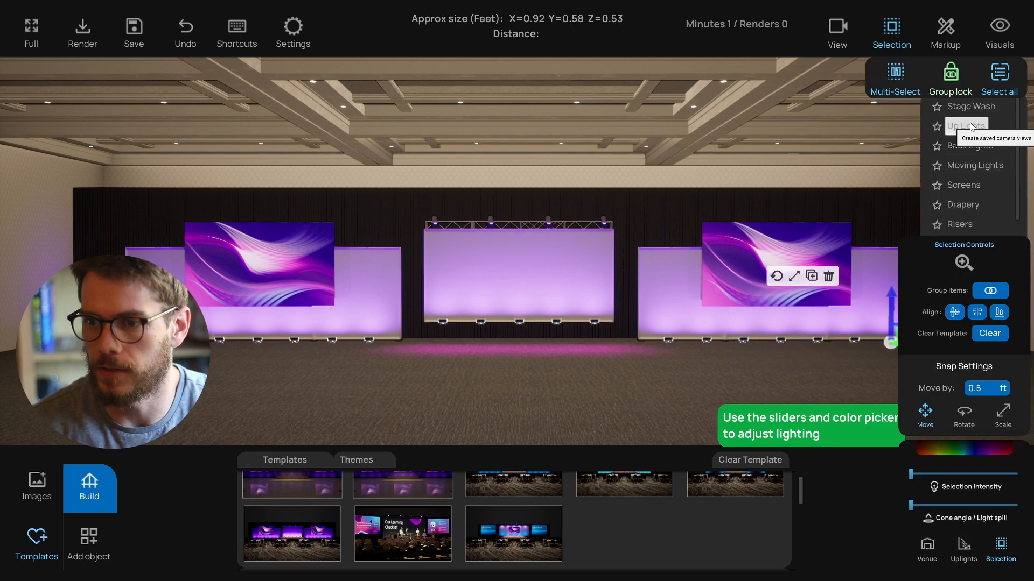
- Color the up lights light blue and switch group lock back off
{"action": "left_click", "coordinate": [975, 448]}
{"action": "mouse_move", "coordinate": [861, 372]}
{"action": "left_mouse_down"}
{"action": "mouse_move", "coordinate": [835, 365]}
{"action": "mouse_move", "coordinate": [843, 351]}
{"action": "mouse_move", "coordinate": [826, 359]}
{"action": "left_mouse_up"}
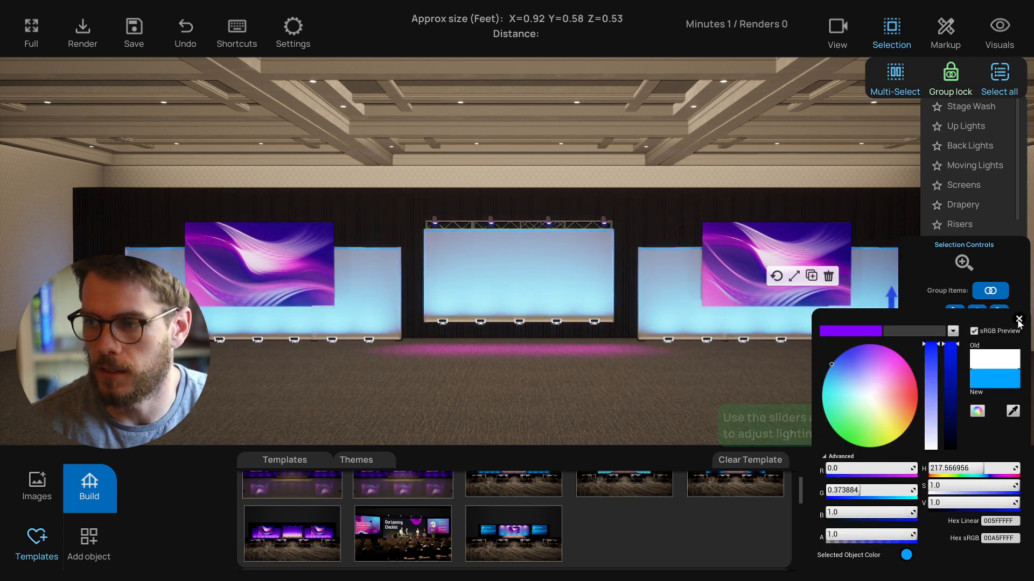
{"action": "left_click", "coordinate": [1019, 319]}
{"action": "left_click", "coordinate": [933, 69]}
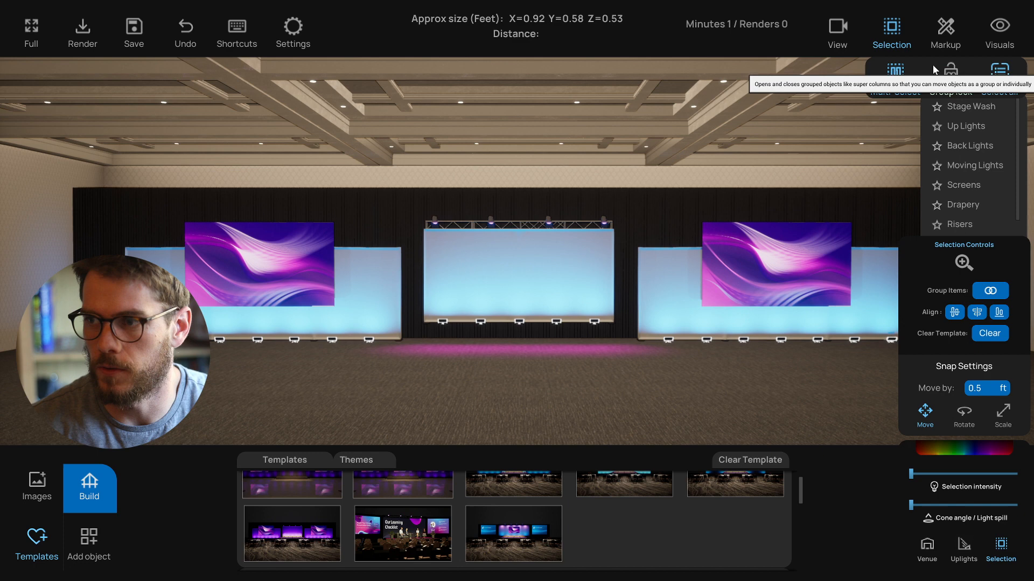
{"action": "left_click", "coordinate": [891, 26]}
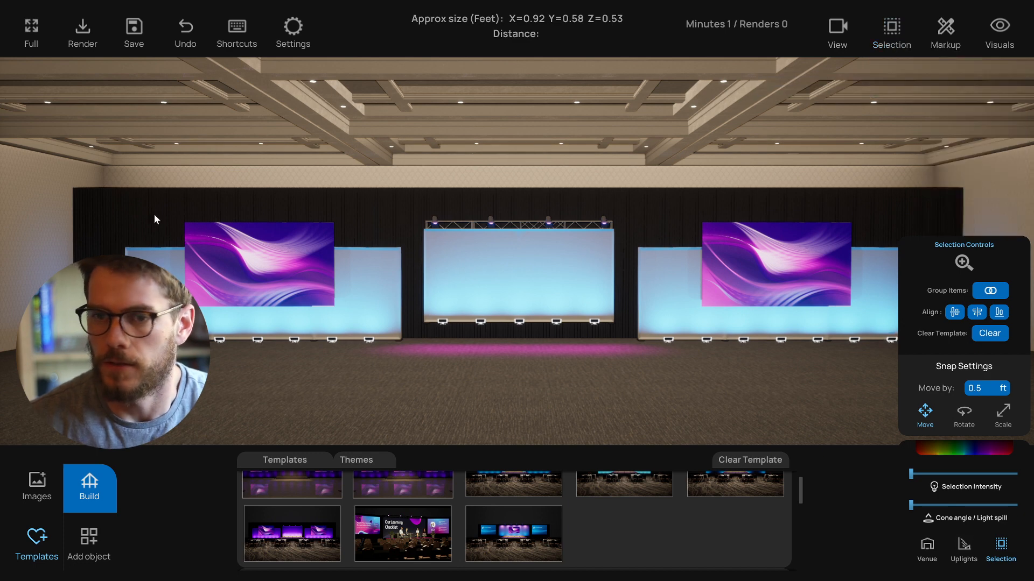
- Clear the applied template from the room
{"action": "left_click", "coordinate": [36, 485]}
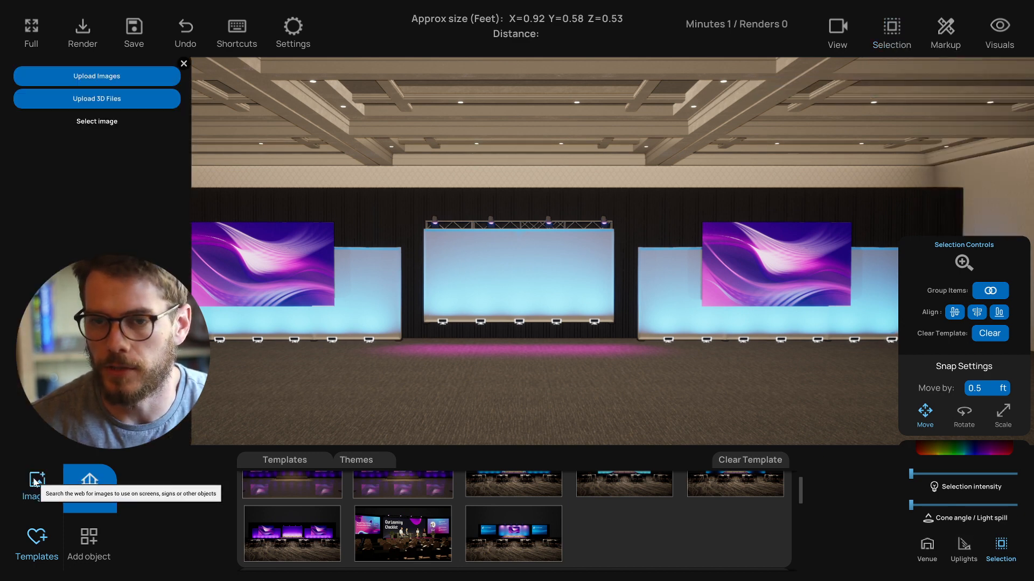
{"action": "left_click", "coordinate": [183, 64]}
{"action": "left_click", "coordinate": [255, 251]}
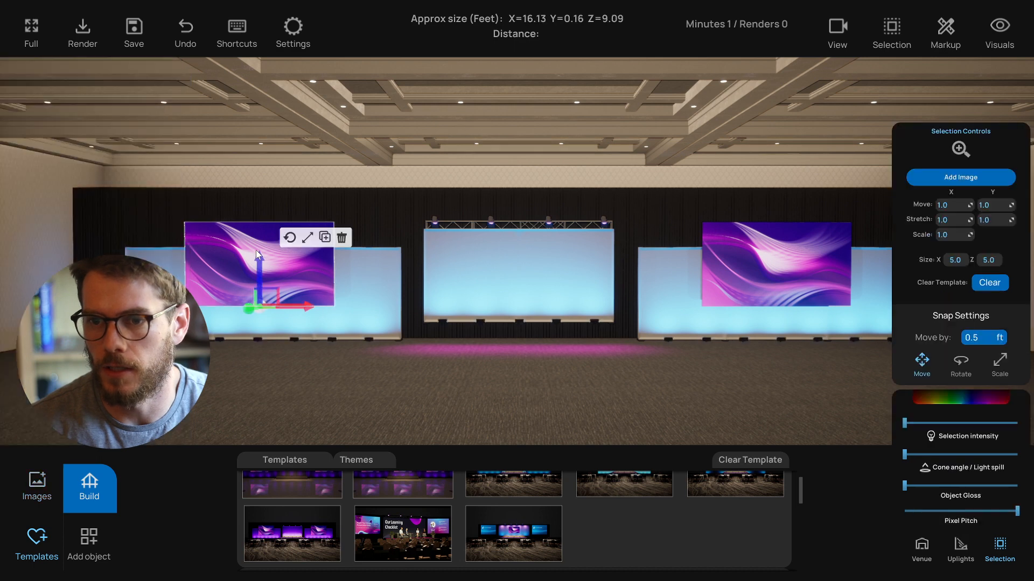
{"action": "left_click", "coordinate": [588, 419]}
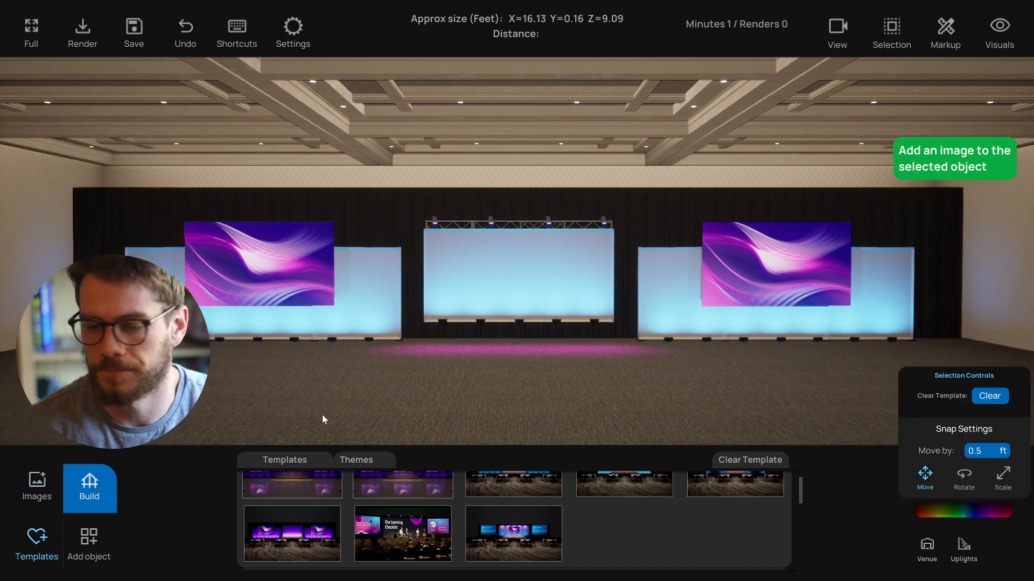
{"action": "left_click", "coordinate": [733, 461]}
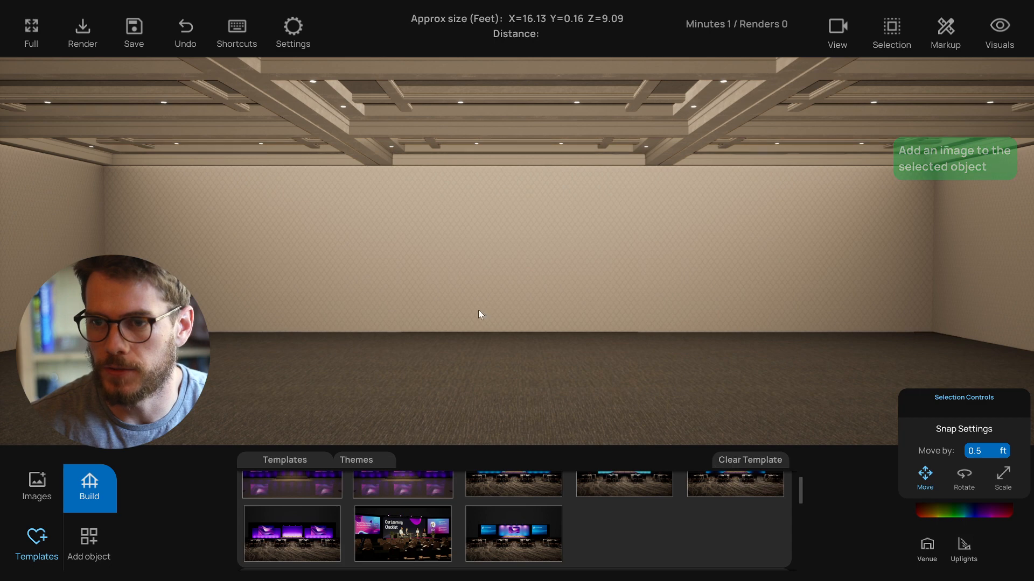
- Browse the venue models available for purchase in the object library
{"action": "left_click", "coordinate": [85, 487]}
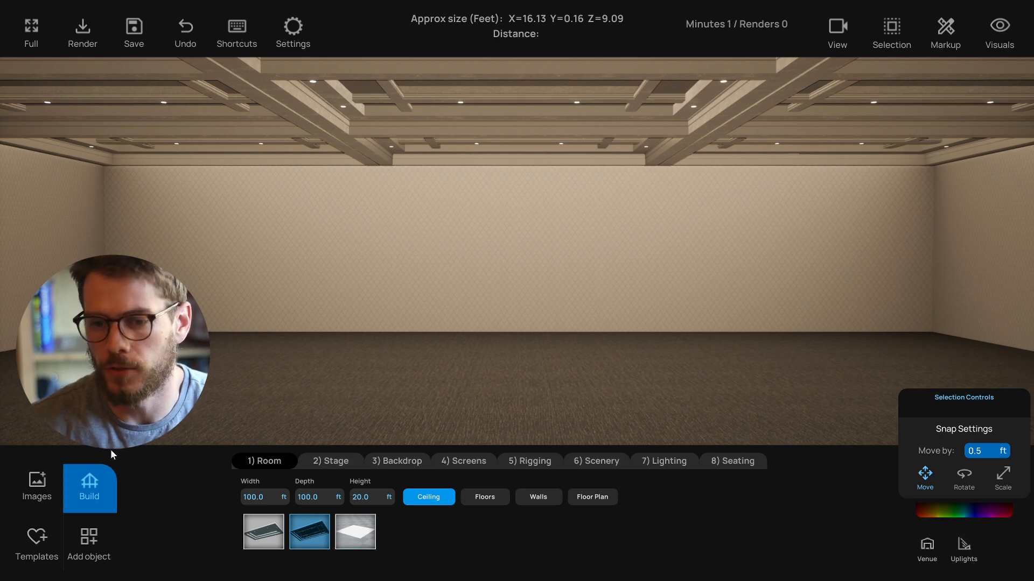
{"action": "left_click", "coordinate": [89, 536]}
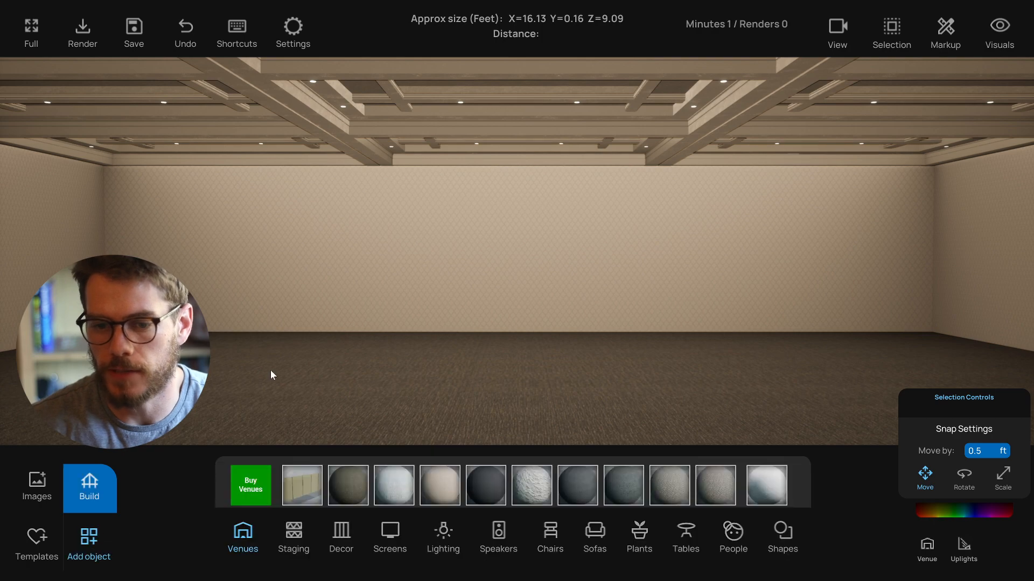
{"action": "left_click", "coordinate": [250, 487]}
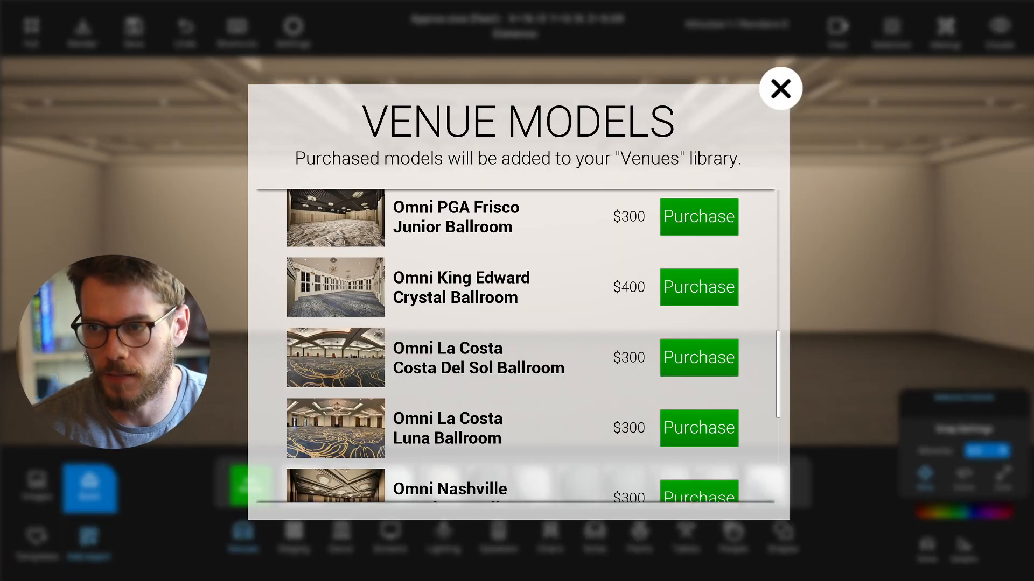
{"action": "scroll", "coordinate": [485, 338], "scroll_direction": "down", "scroll_amount": 1}
{"action": "scroll", "coordinate": [485, 338], "scroll_direction": "up", "scroll_amount": 6}
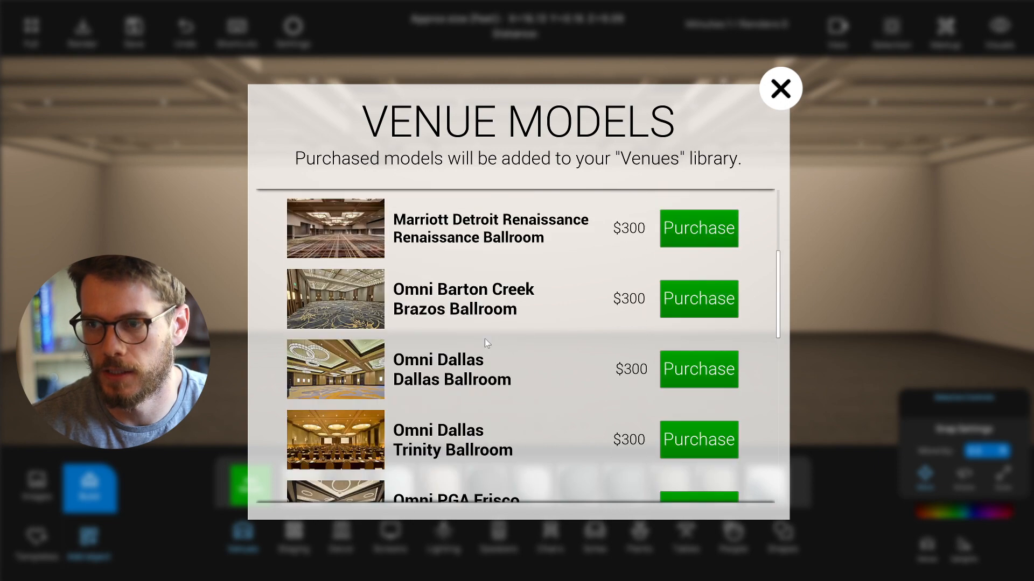
{"action": "scroll", "coordinate": [485, 341], "scroll_direction": "up", "scroll_amount": 2}
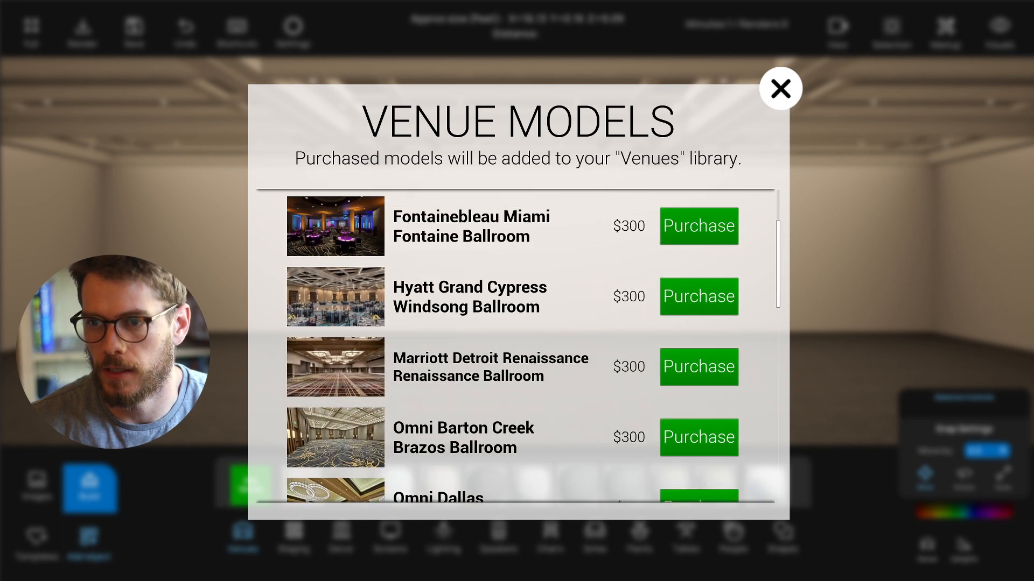
{"action": "left_click", "coordinate": [781, 89]}
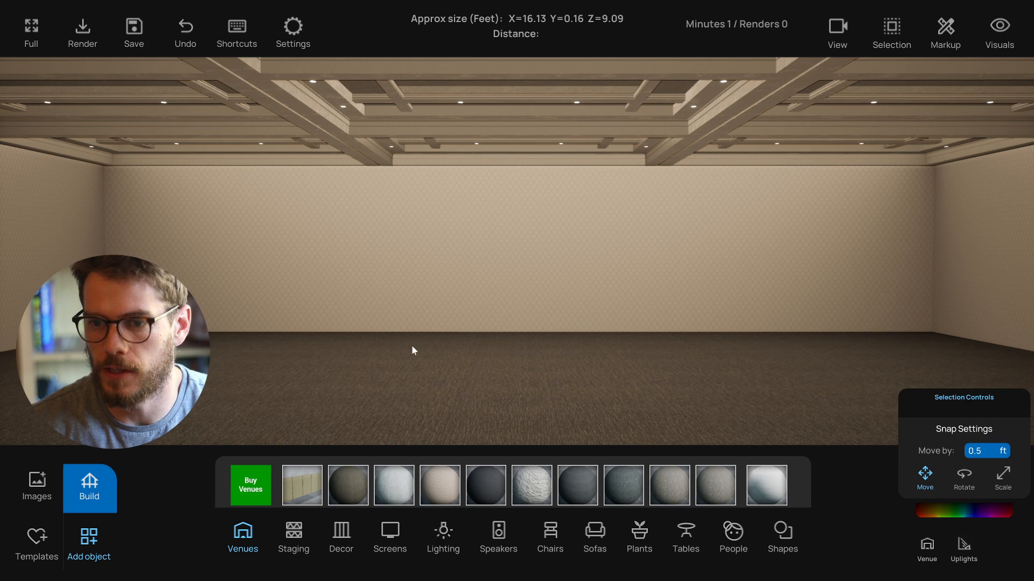
- Set the room width to 1 ft
{"action": "scroll", "coordinate": [438, 377], "scroll_direction": "up", "scroll_amount": 1}
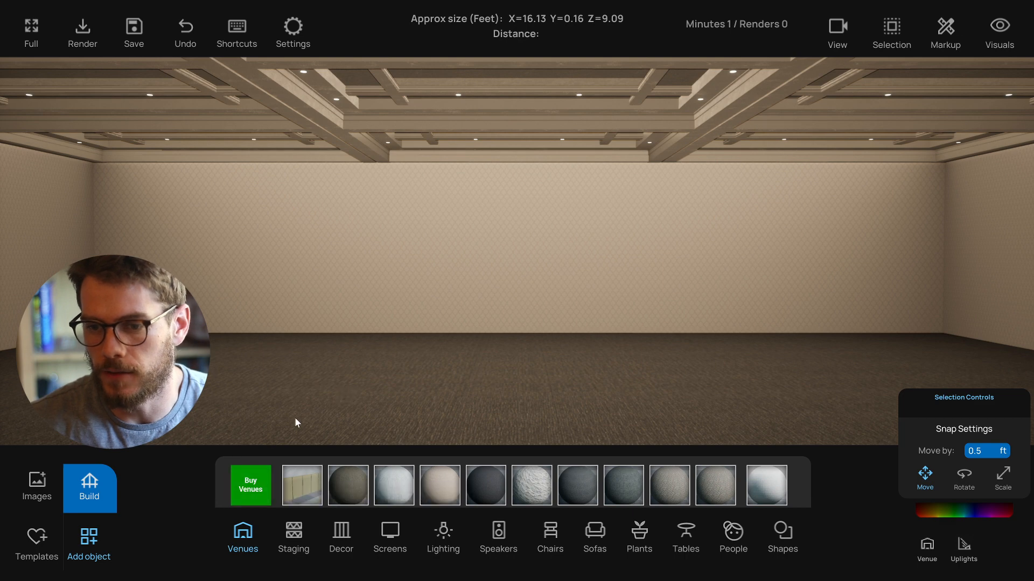
{"action": "left_click", "coordinate": [95, 502]}
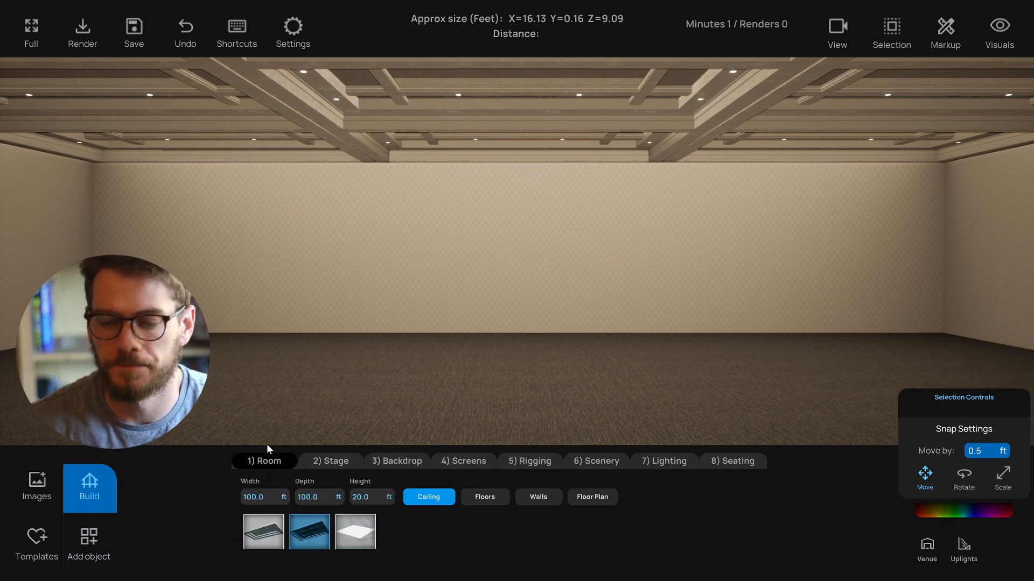
{"action": "left_click", "coordinate": [252, 498]}
{"action": "type", "text": "1"}
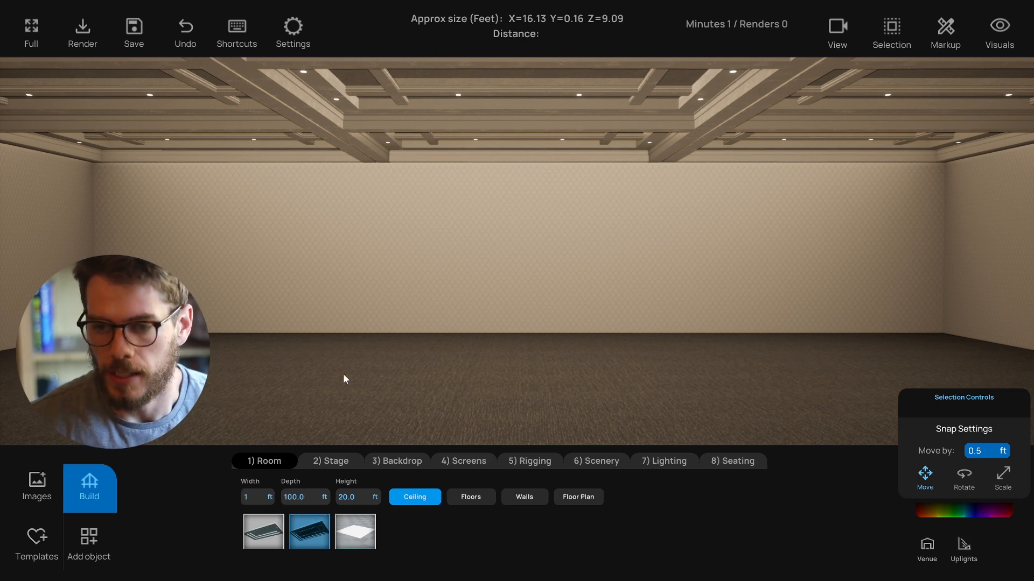
{"action": "type", "text": "50"}
- Set the room width and depth to 150 ft and the height to 24 ft
{"action": "key", "text": "Tab"}
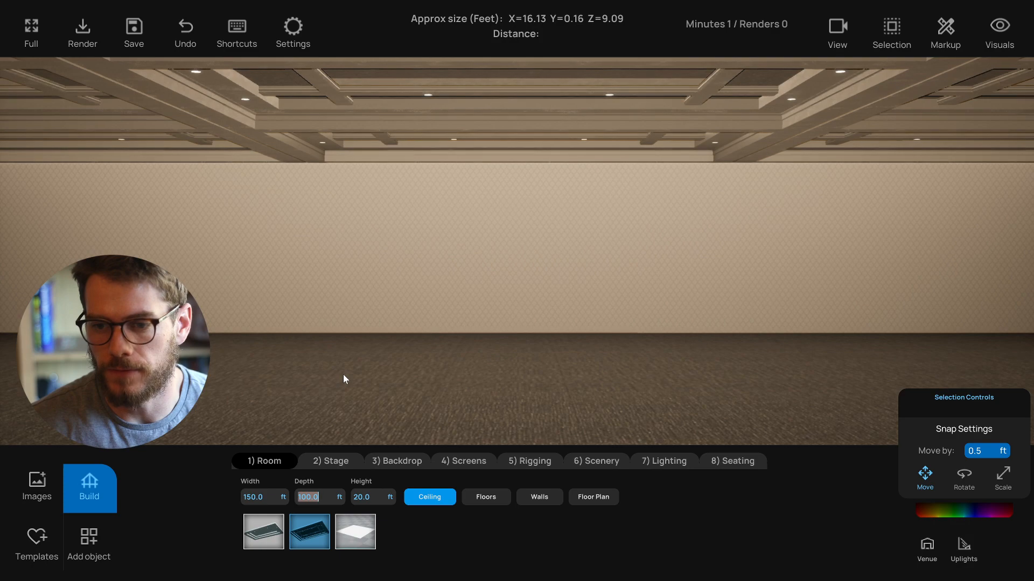
{"action": "type", "text": "150"}
{"action": "key", "text": "Return"}
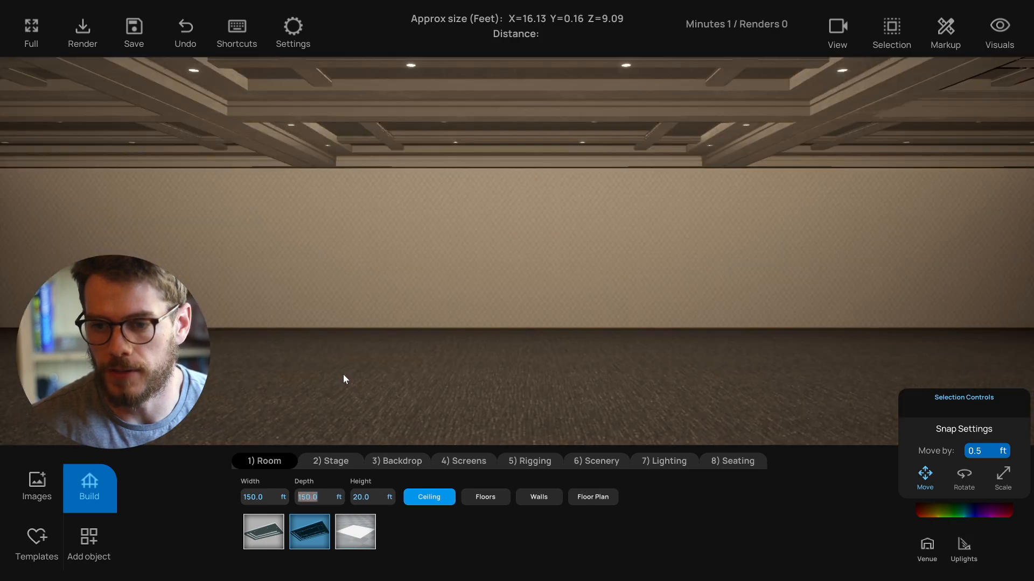
{"action": "left_click", "coordinate": [359, 497]}
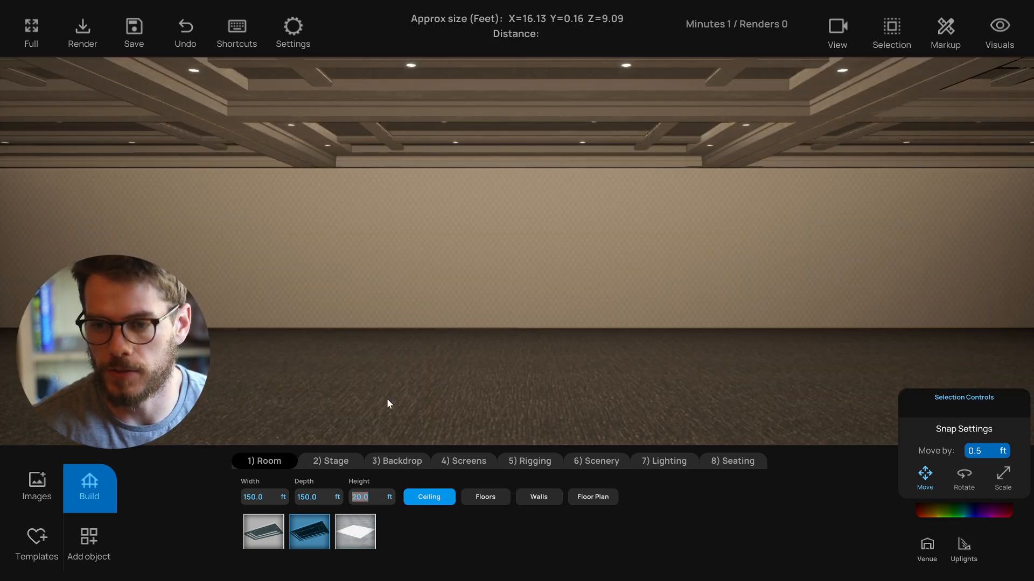
{"action": "type", "text": "24"}
{"action": "key", "text": "Return"}
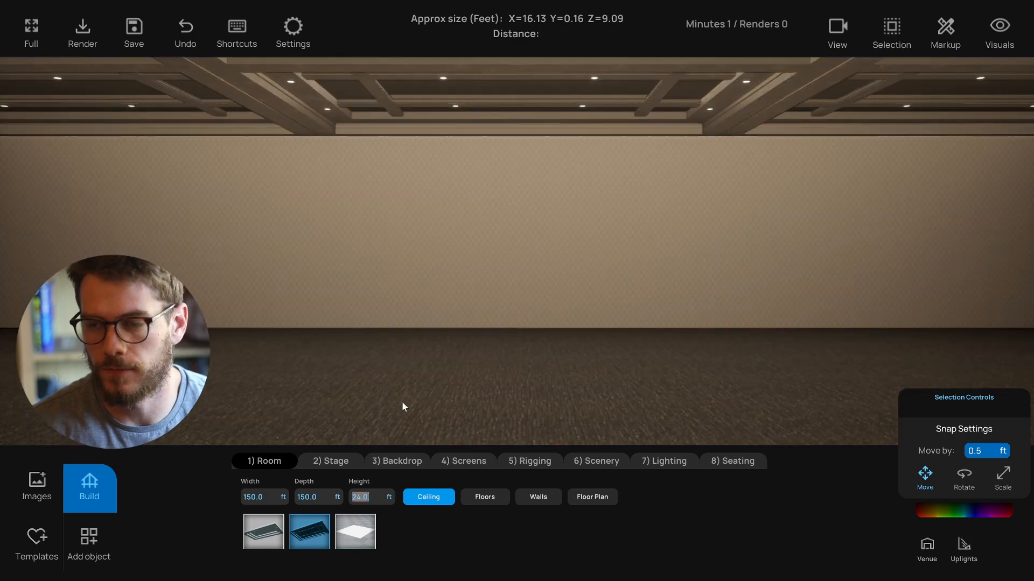
- Raise the room lighting intensity slightly
{"action": "left_click", "coordinate": [926, 544]}
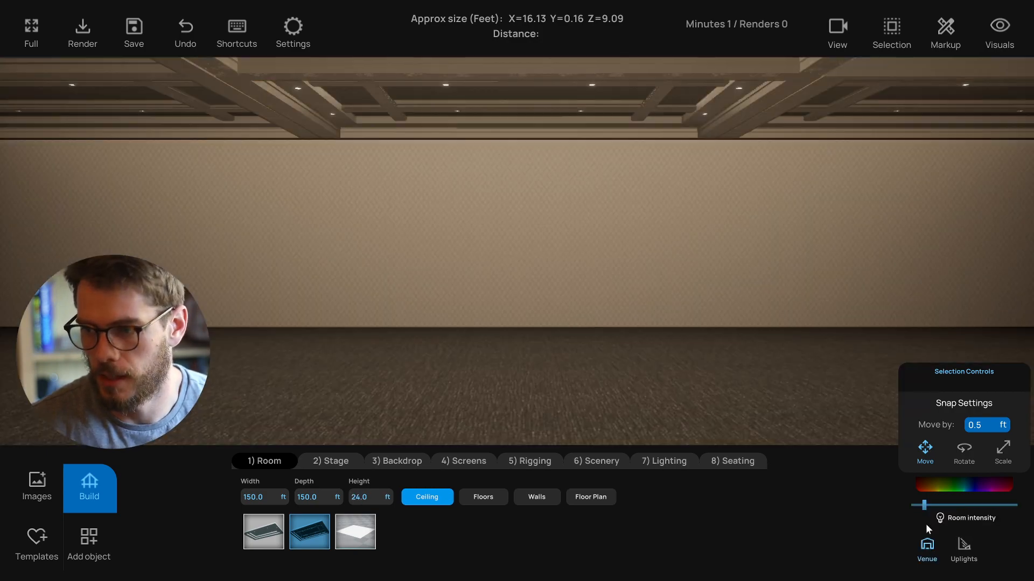
{"action": "left_click_drag", "start_coordinate": [925, 506], "coordinate": [931, 505]}
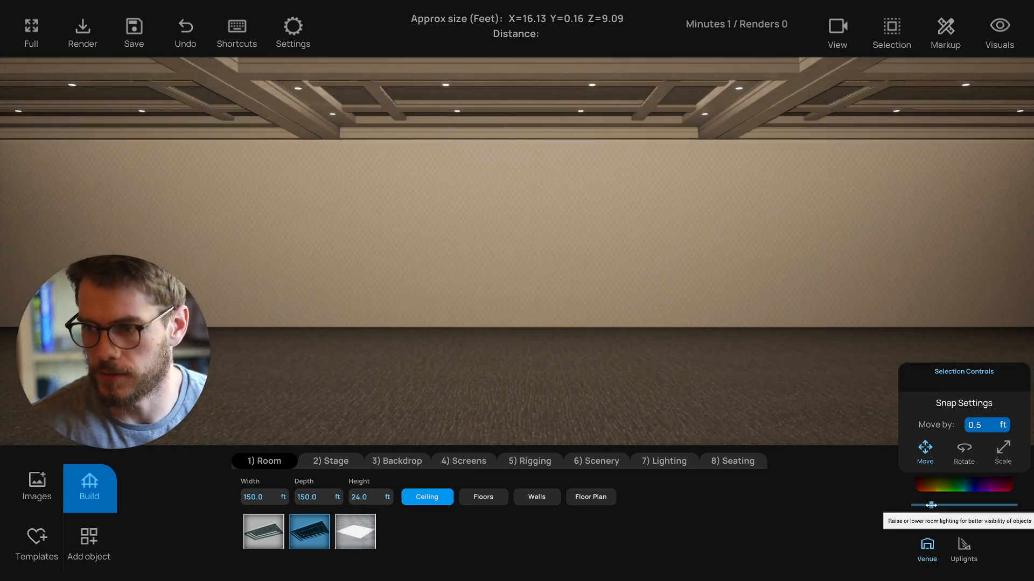
{"action": "left_click", "coordinate": [926, 544]}
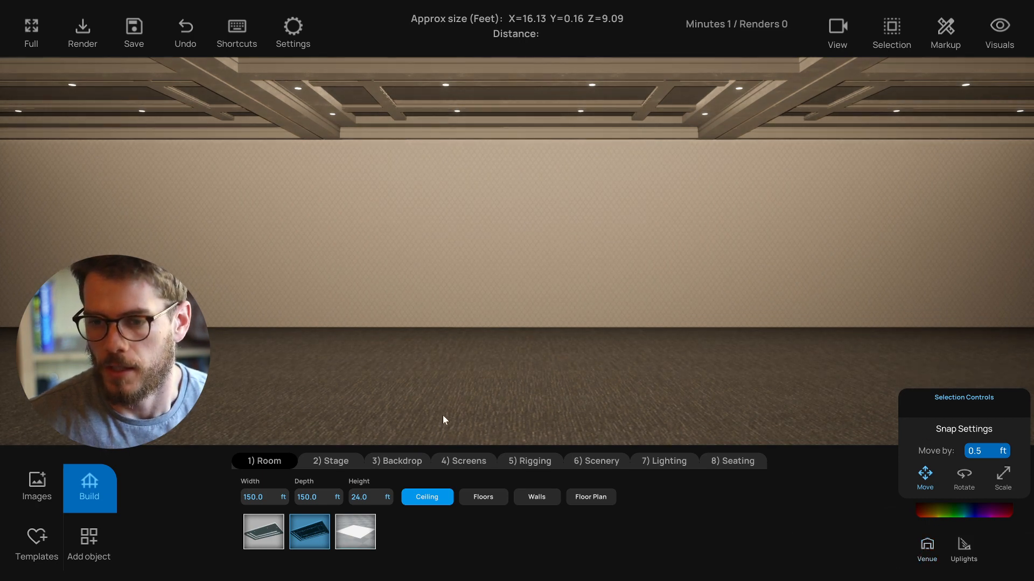
- Compare the ceiling shapes and settle on Ceiling Shape 2
{"action": "left_click", "coordinate": [252, 531]}
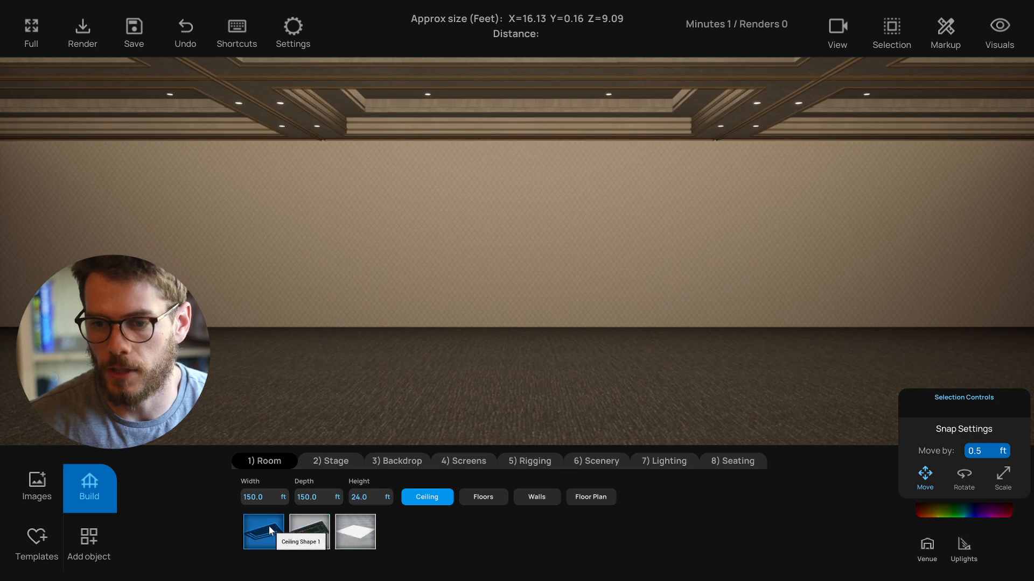
{"action": "left_click", "coordinate": [311, 533]}
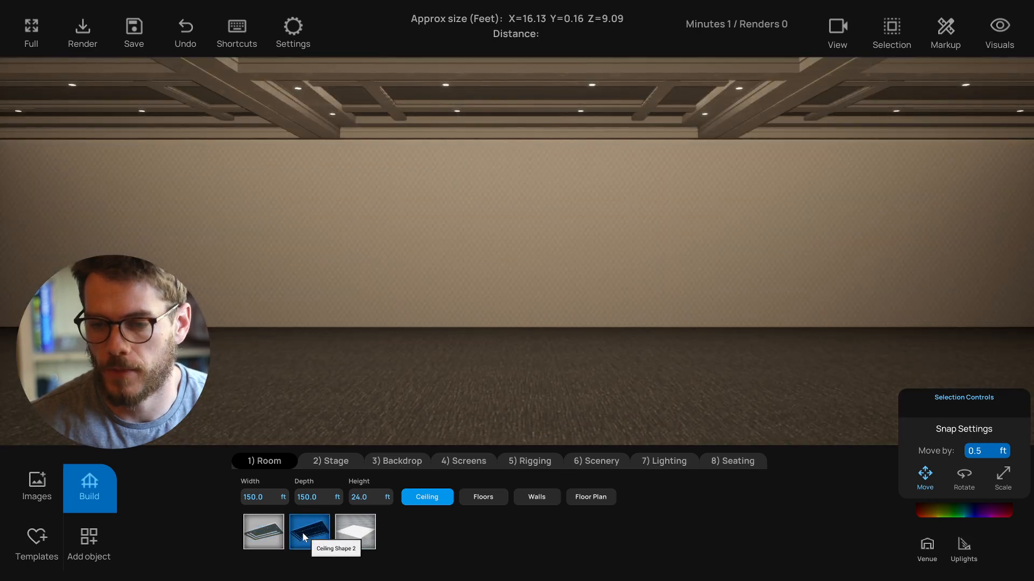
{"action": "left_click", "coordinate": [276, 533]}
{"action": "left_click", "coordinate": [305, 538]}
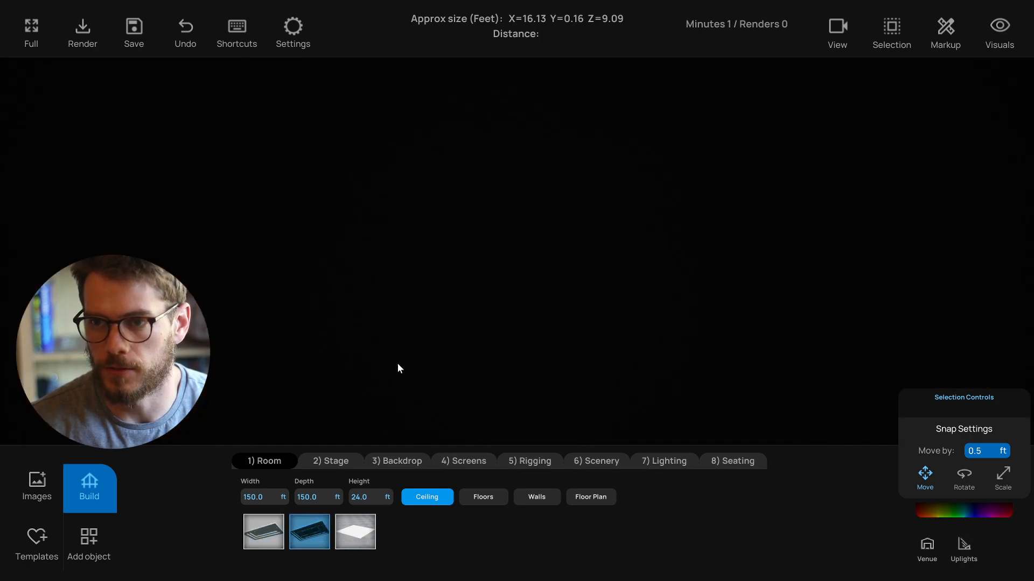
- Readjust the room lighting intensity level
{"action": "left_click", "coordinate": [928, 544]}
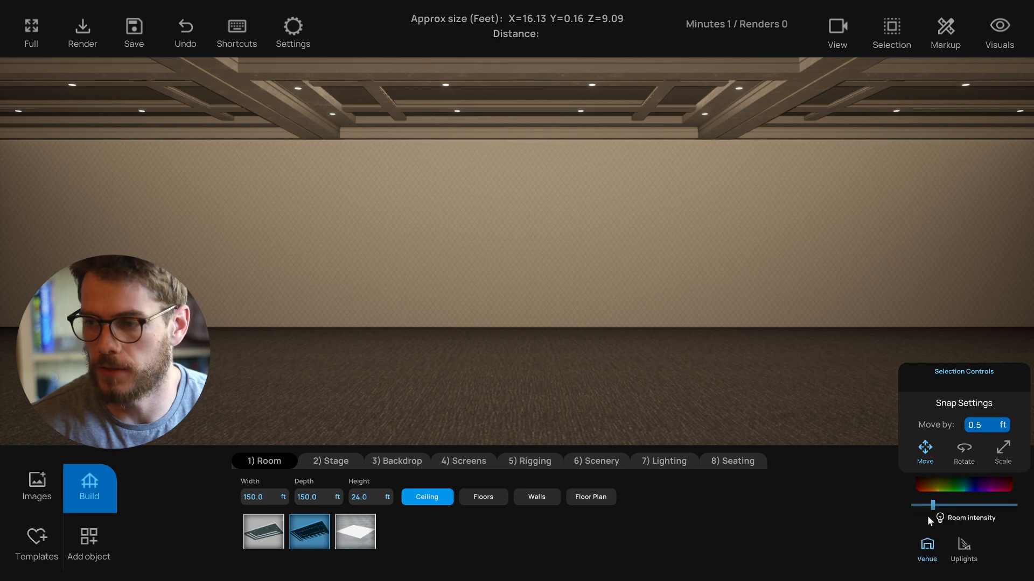
{"action": "left_click", "coordinate": [933, 505]}
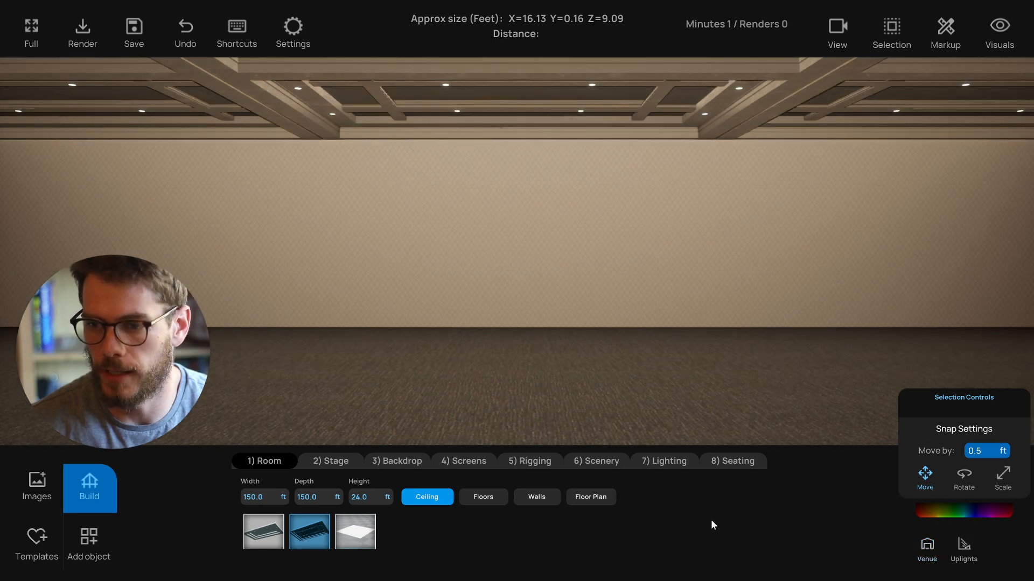
- Change the floor to the last floor material and the walls to the fourth wall material
{"action": "left_click", "coordinate": [488, 498]}
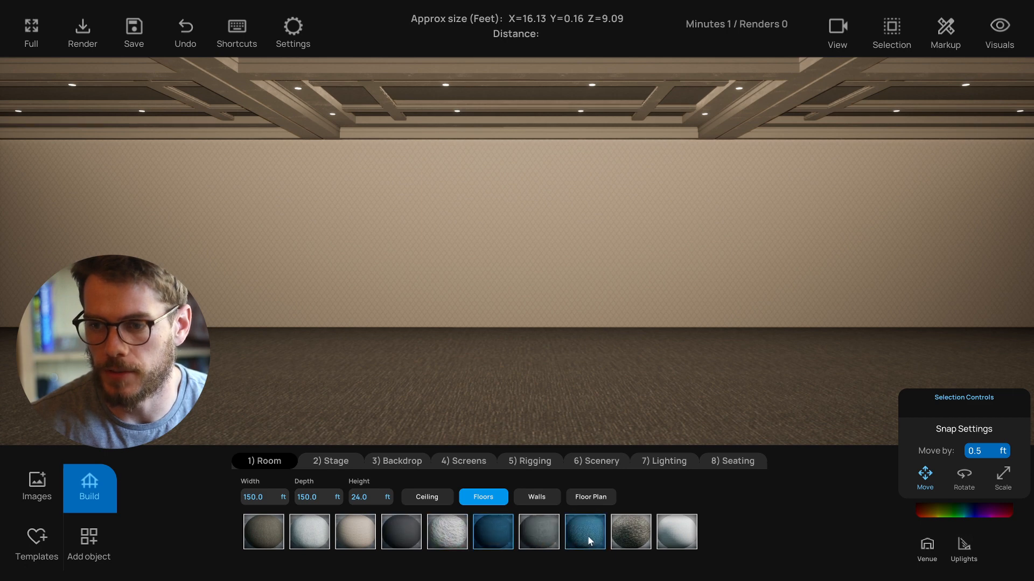
{"action": "left_click", "coordinate": [668, 531]}
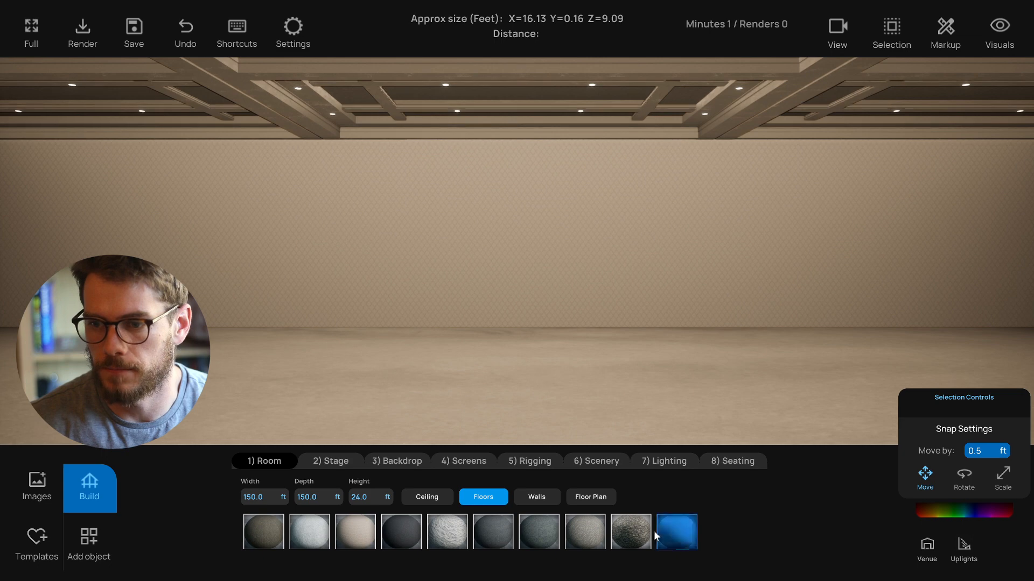
{"action": "left_click", "coordinate": [530, 497]}
{"action": "left_click", "coordinate": [408, 535]}
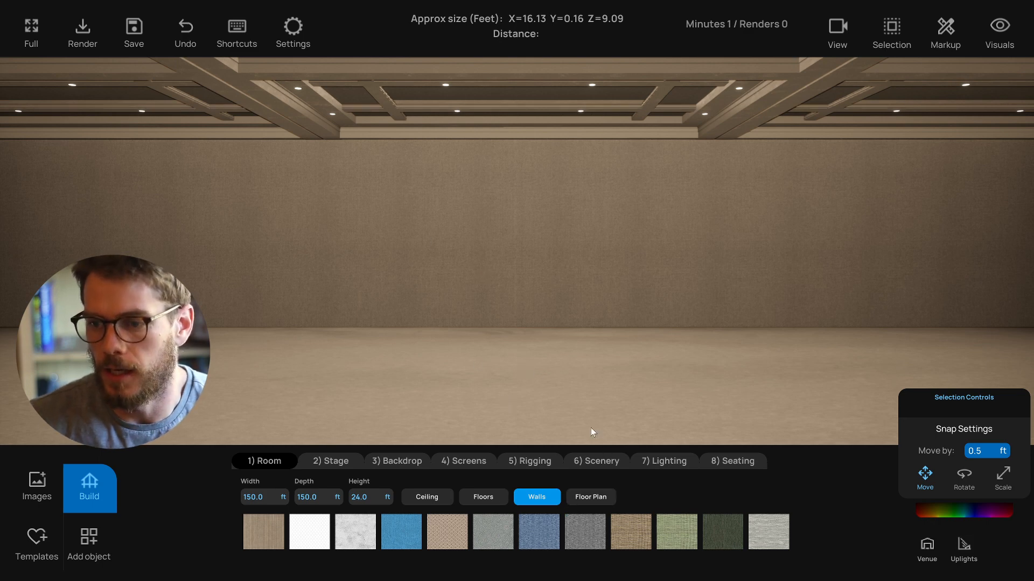
- Open the floor plan and try adding an image to it
{"action": "left_click", "coordinate": [574, 498]}
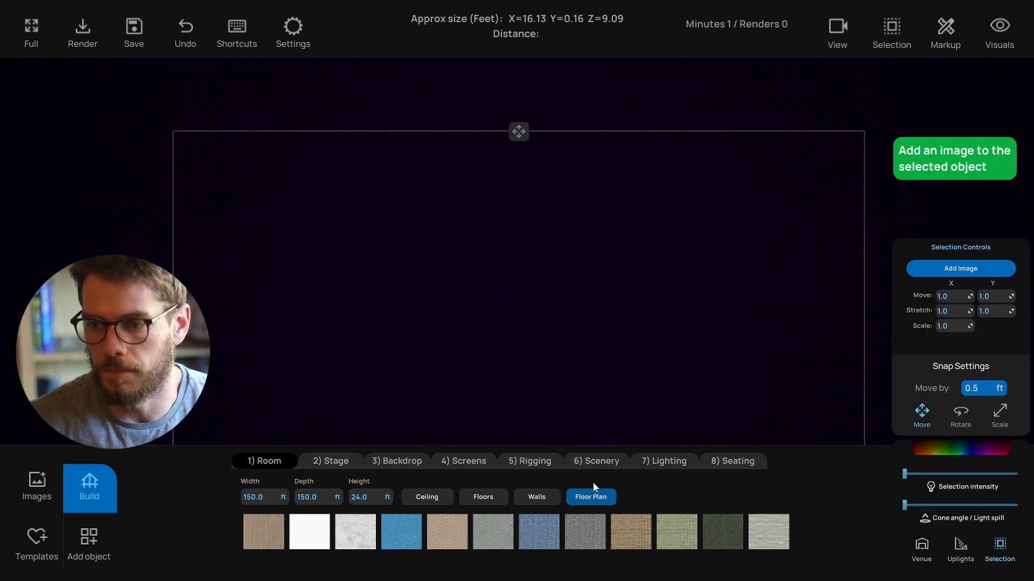
{"action": "left_click", "coordinate": [970, 265]}
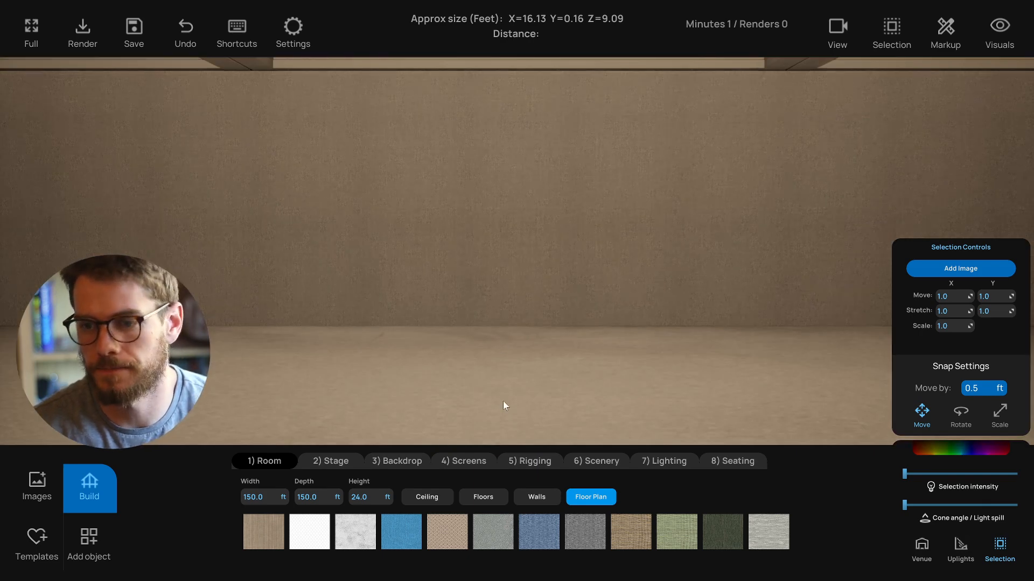
- Place the basic rectangular stage in the room
{"action": "left_click", "coordinate": [331, 461]}
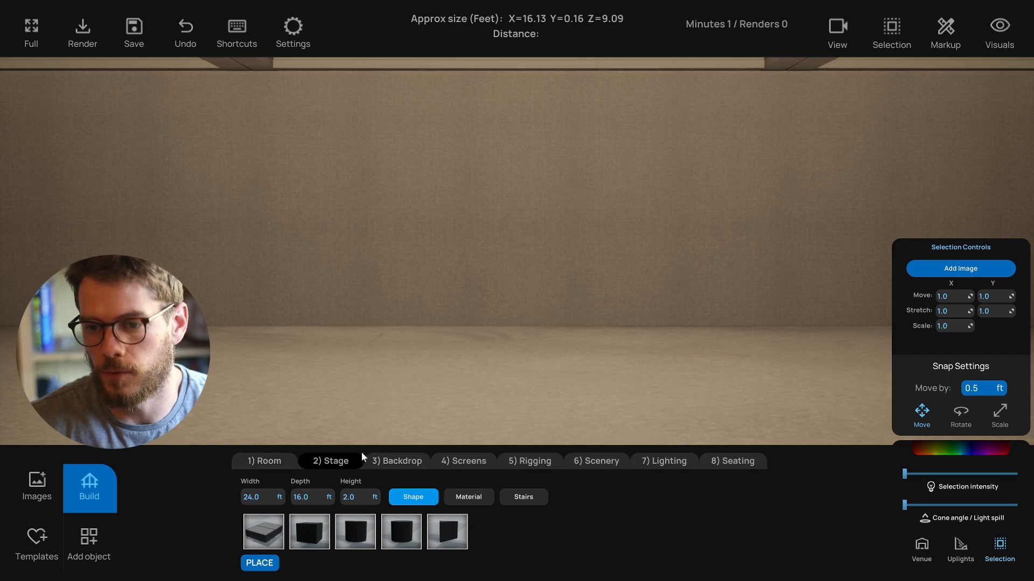
{"action": "scroll", "coordinate": [415, 415], "scroll_direction": "down", "scroll_amount": 4}
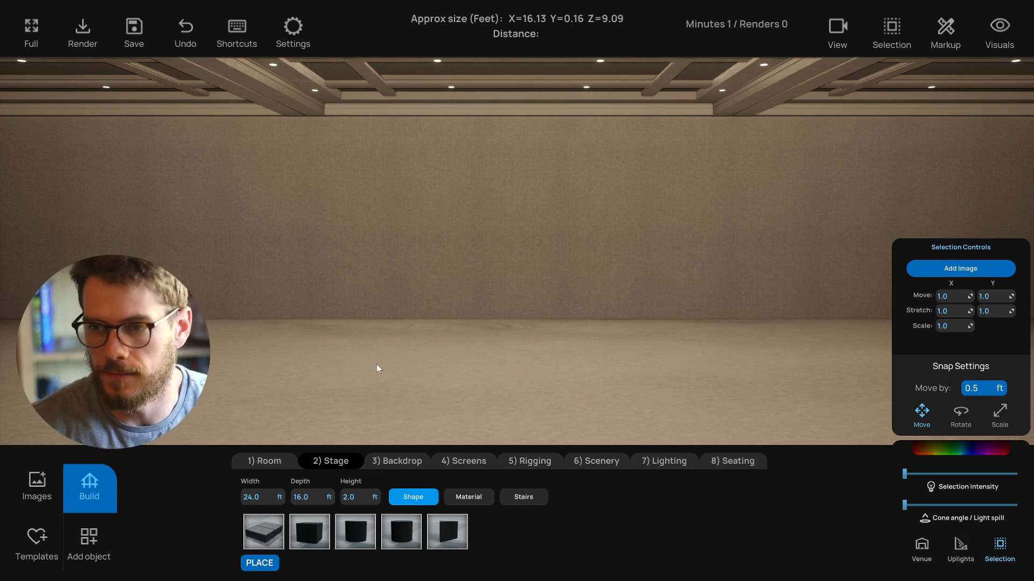
{"action": "scroll", "coordinate": [377, 364], "scroll_direction": "down", "scroll_amount": 2}
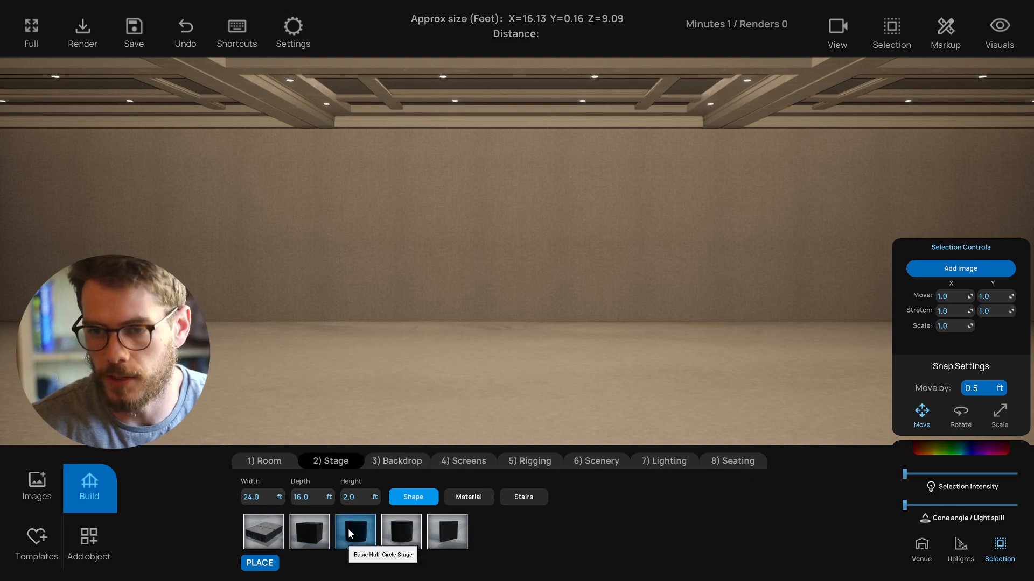
{"action": "left_click", "coordinate": [264, 531]}
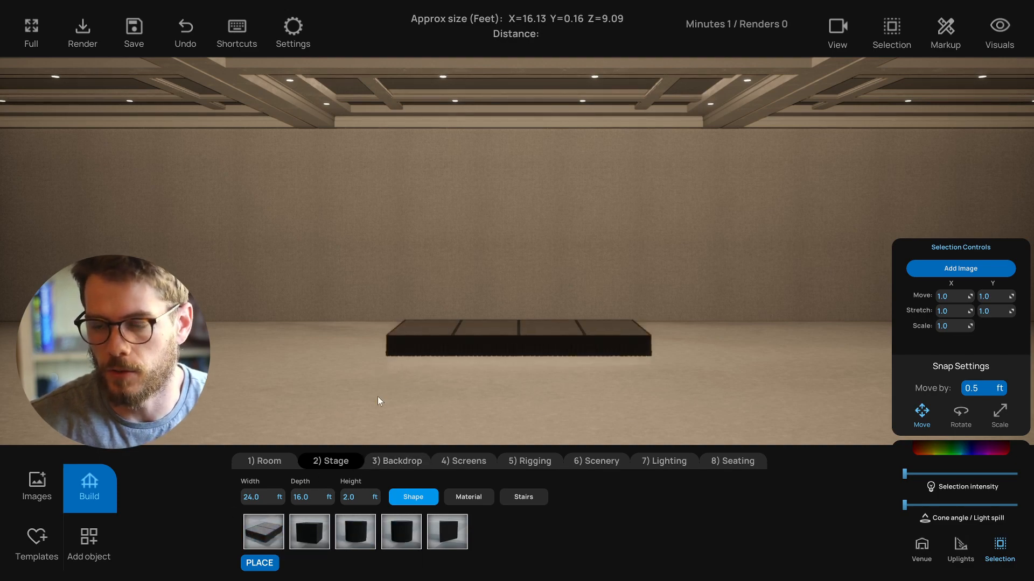
- Set the stage width to 30 ft
{"action": "scroll", "coordinate": [333, 411], "scroll_direction": "down", "scroll_amount": 1}
{"action": "left_click", "coordinate": [268, 493]}
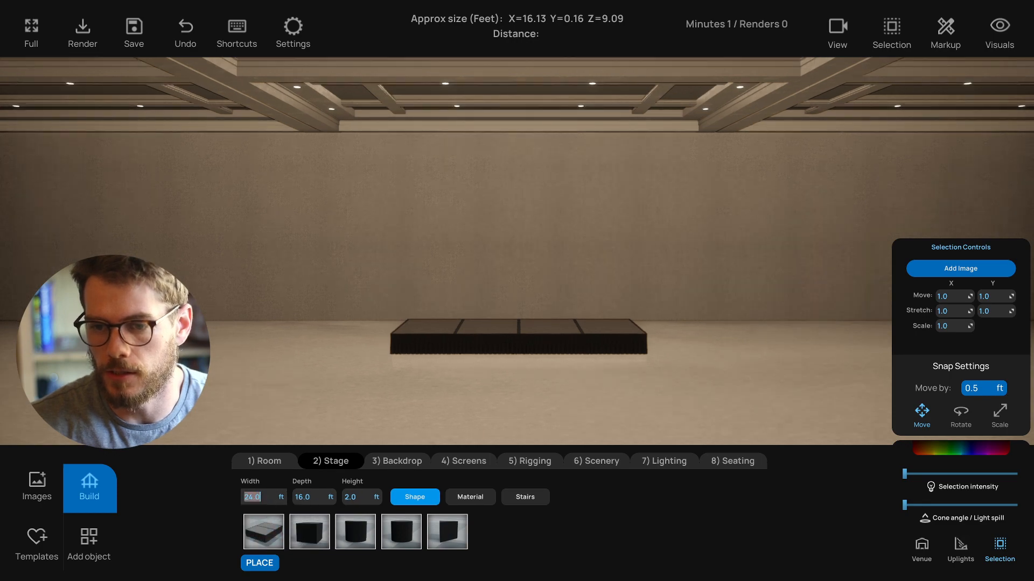
{"action": "type", "text": "30"}
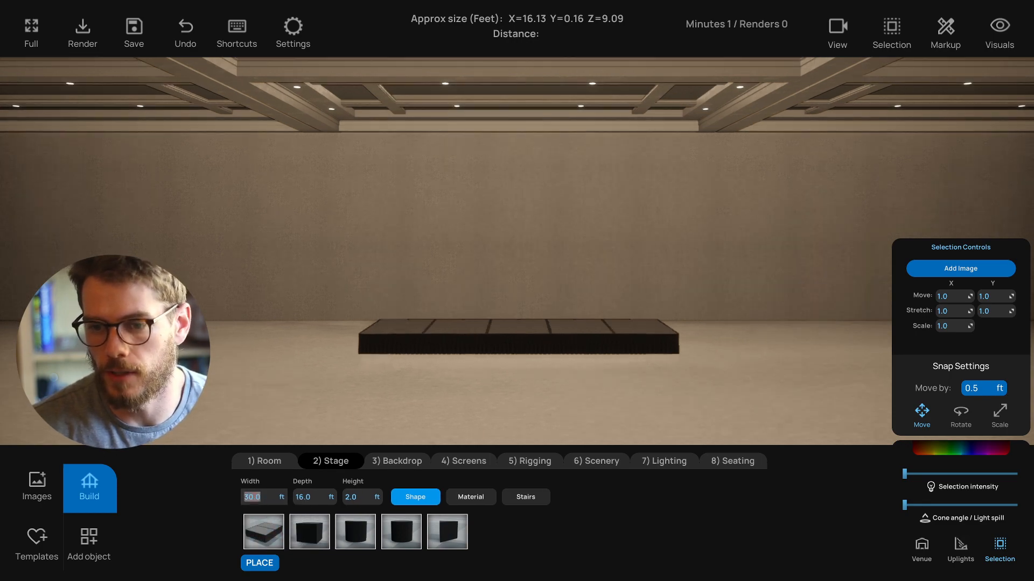
{"action": "key", "text": "Tab"}
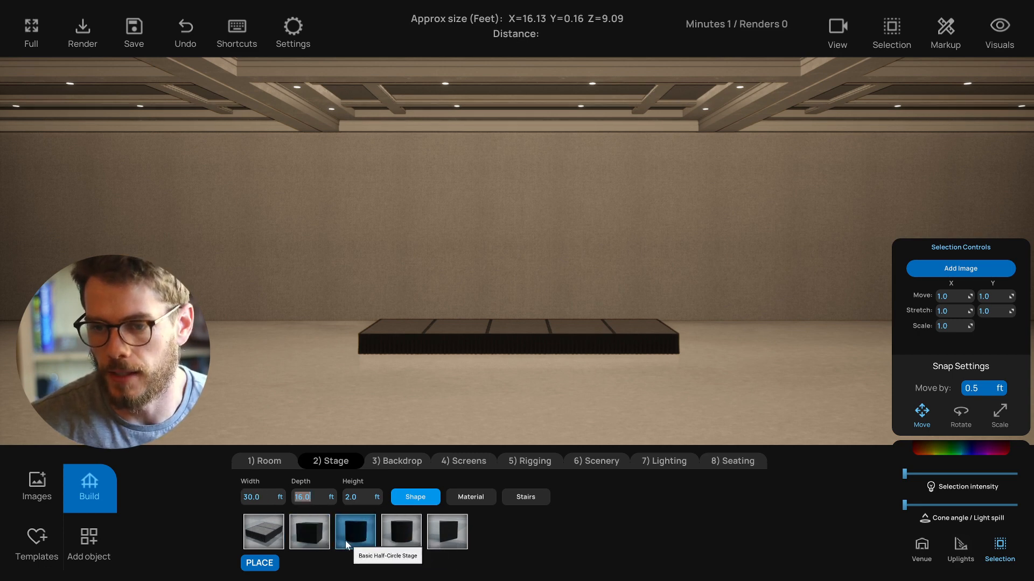
- Apply the third stage material and add the second stair style to the stage
{"action": "left_click", "coordinate": [470, 497]}
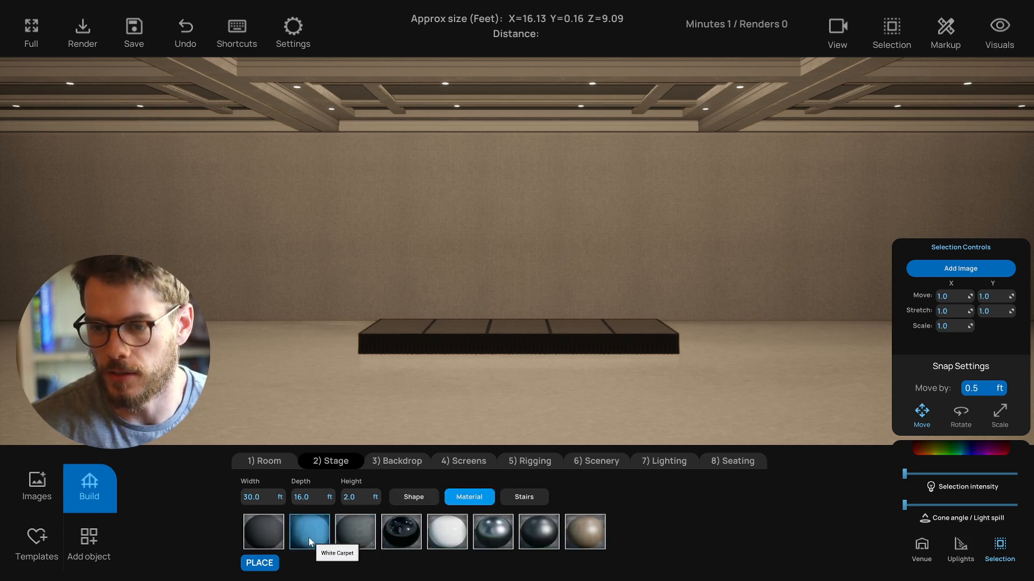
{"action": "left_click", "coordinate": [349, 538]}
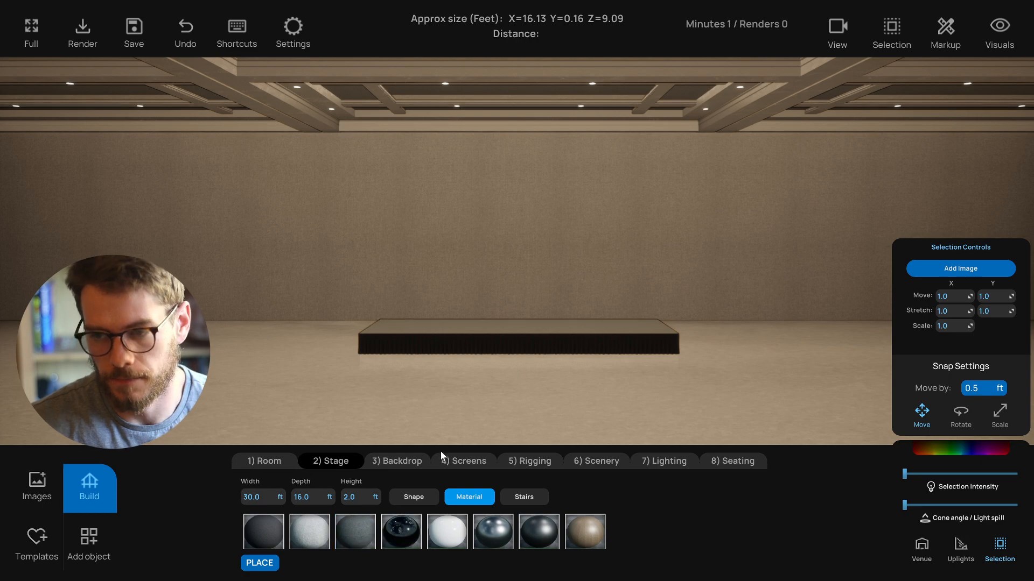
{"action": "left_click", "coordinate": [530, 496]}
{"action": "left_click", "coordinate": [316, 532]}
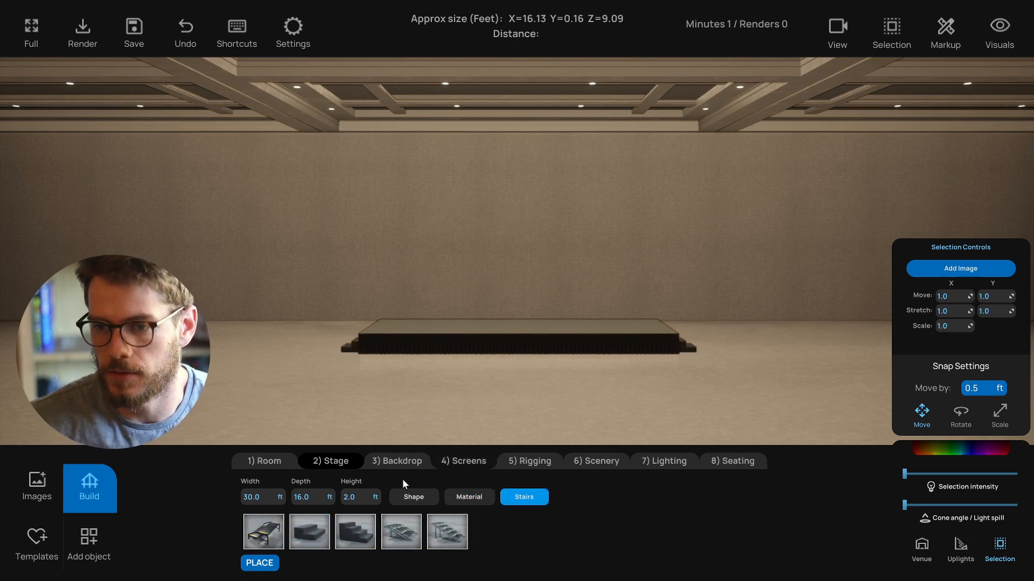
- Add the Drapery with Shirring backdrop, 100 ft wide and 18 ft high
{"action": "left_click", "coordinate": [405, 463]}
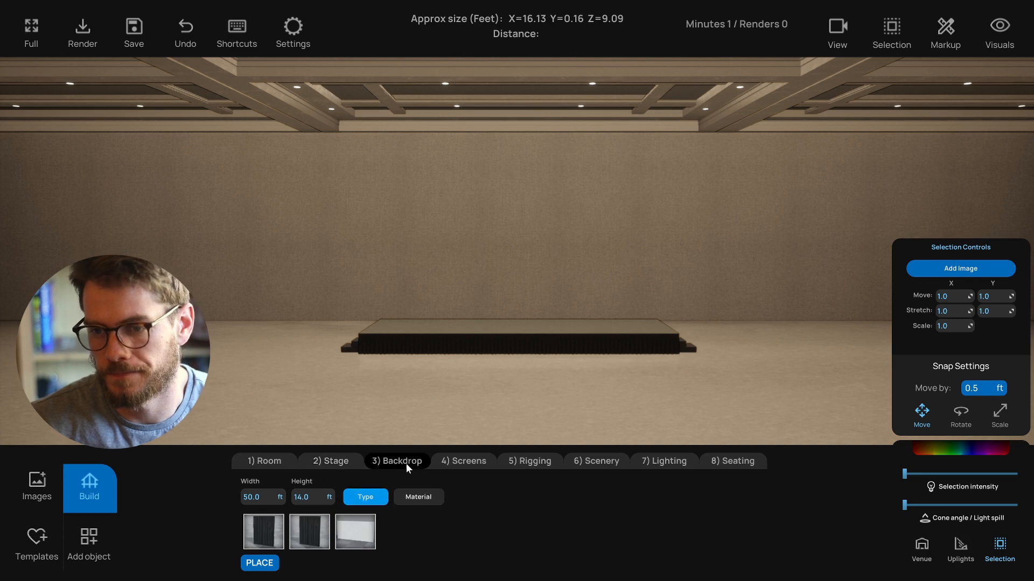
{"action": "left_click", "coordinate": [265, 527]}
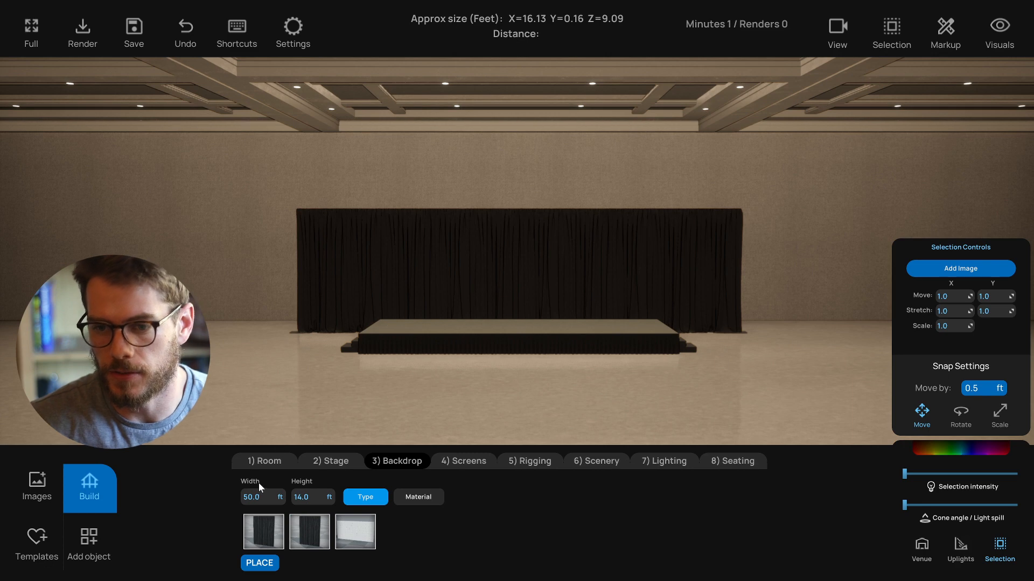
{"action": "left_click", "coordinate": [256, 497]}
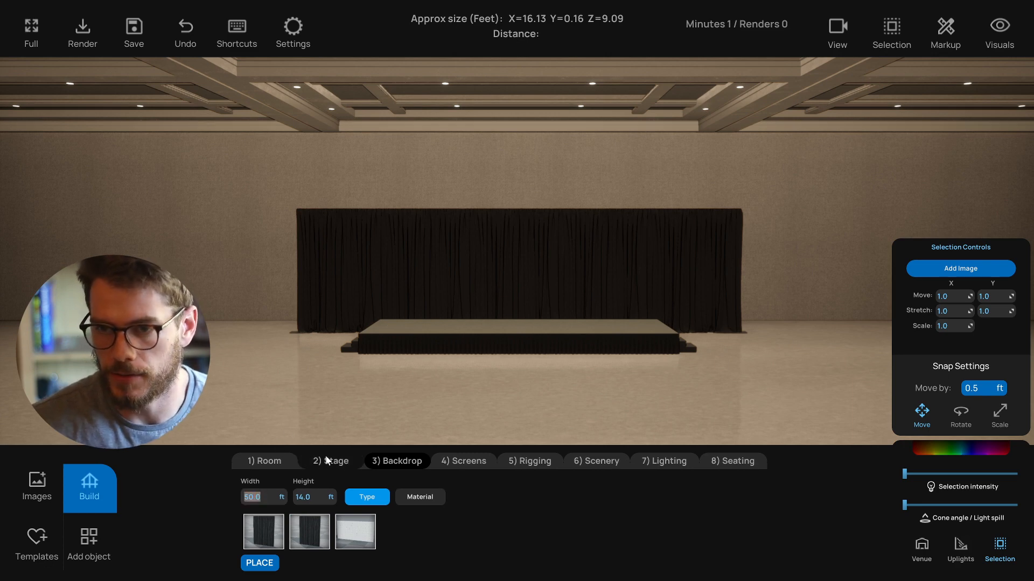
{"action": "type", "text": "100"}
{"action": "key", "text": "Tab"}
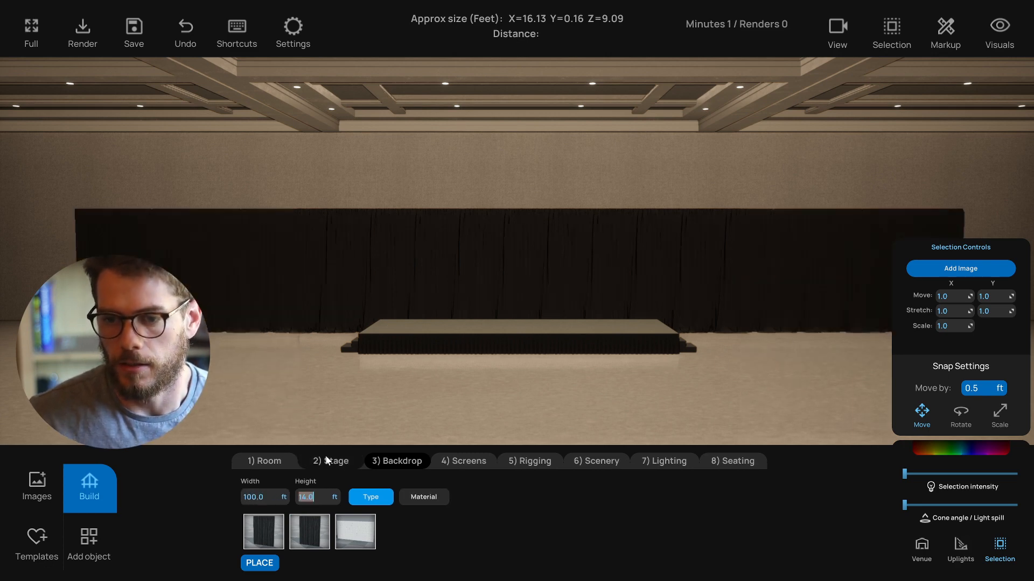
{"action": "type", "text": "18"}
{"action": "key", "text": "Return"}
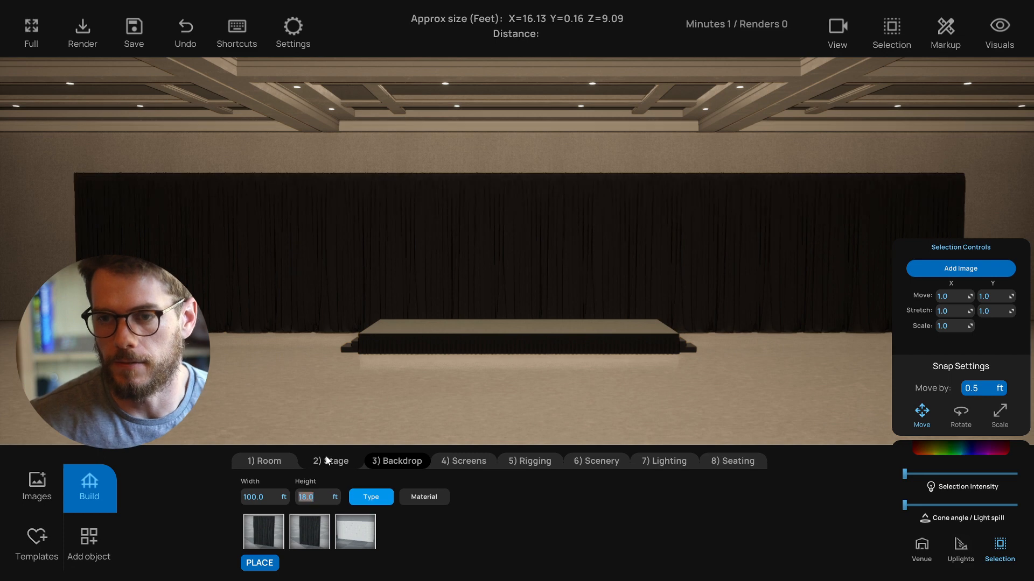
- Try several backdrop materials and settle on Crushed Gray Velvet
{"action": "left_click", "coordinate": [426, 498]}
{"action": "left_click", "coordinate": [308, 538]}
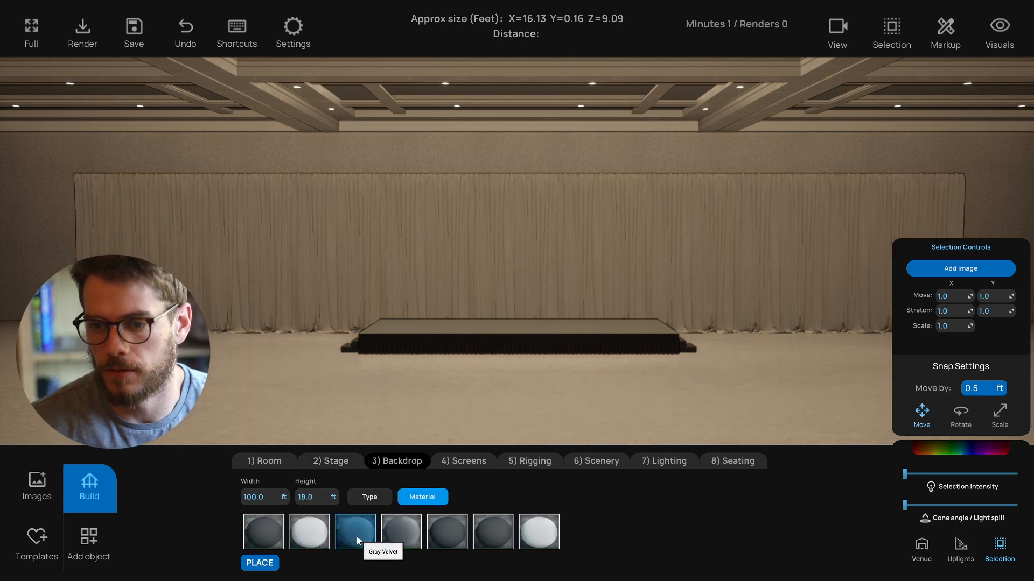
{"action": "left_click", "coordinate": [356, 535]}
{"action": "left_click", "coordinate": [396, 535]}
{"action": "left_click", "coordinate": [455, 533]}
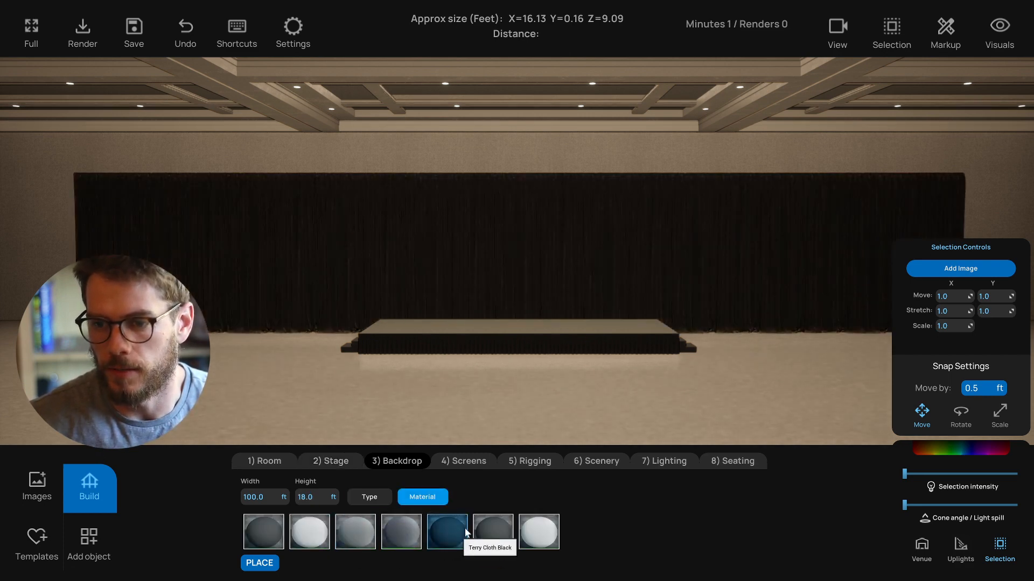
{"action": "left_click", "coordinate": [413, 537]}
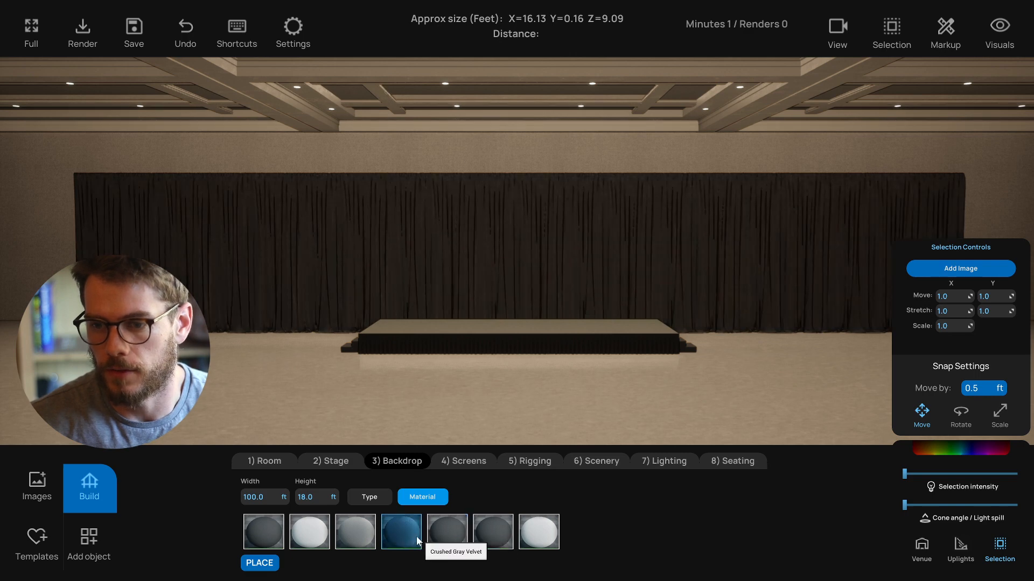
- Add a Monitor - Any Size screen in front of the backdrop
{"action": "left_click", "coordinate": [464, 462]}
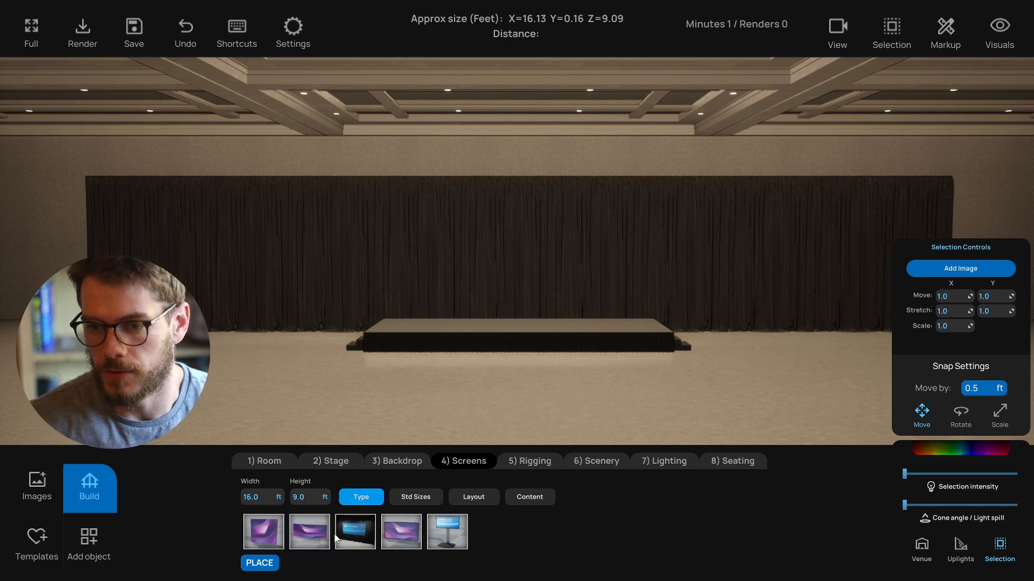
{"action": "left_click", "coordinate": [406, 532]}
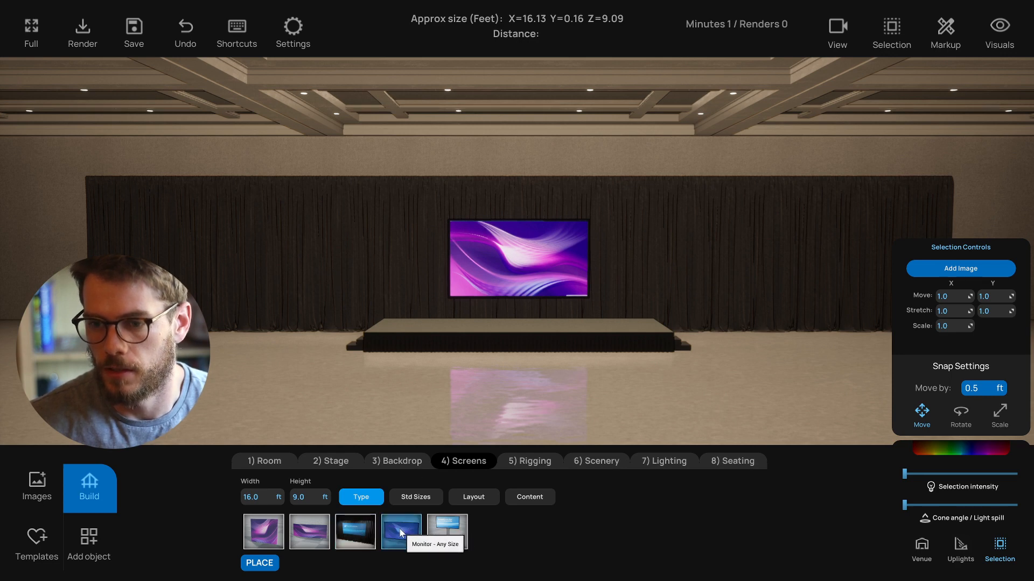
- Arrange the screens in the three-screen layout
{"action": "left_click", "coordinate": [422, 500]}
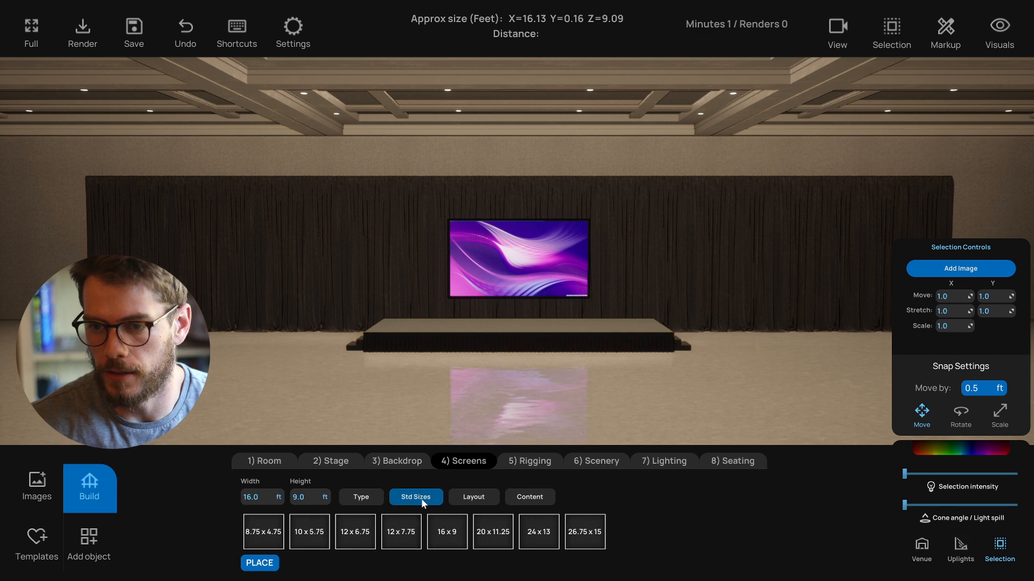
{"action": "left_click", "coordinate": [473, 499]}
{"action": "left_click", "coordinate": [357, 527]}
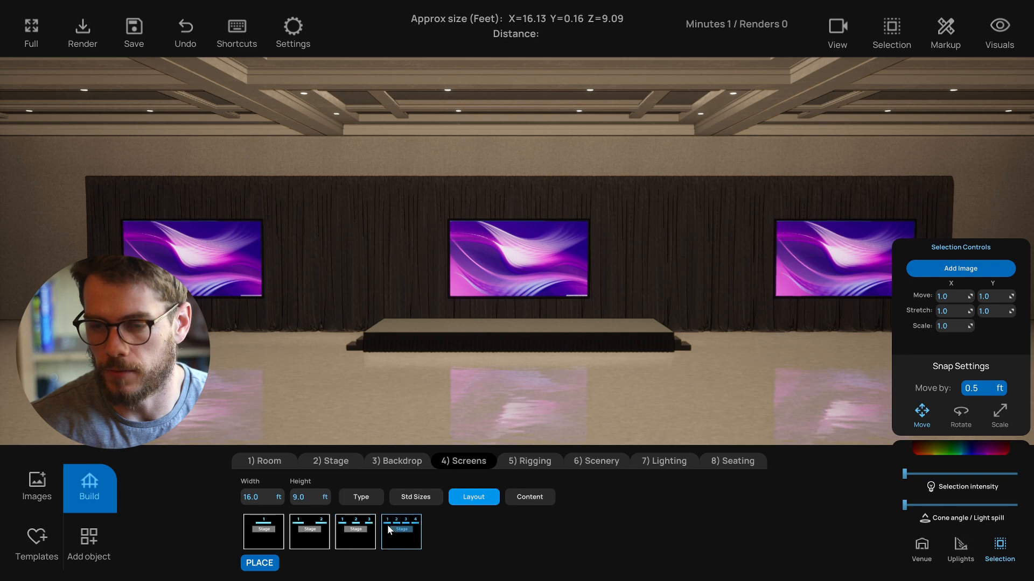
{"action": "left_click", "coordinate": [308, 529]}
{"action": "left_click", "coordinate": [357, 532]}
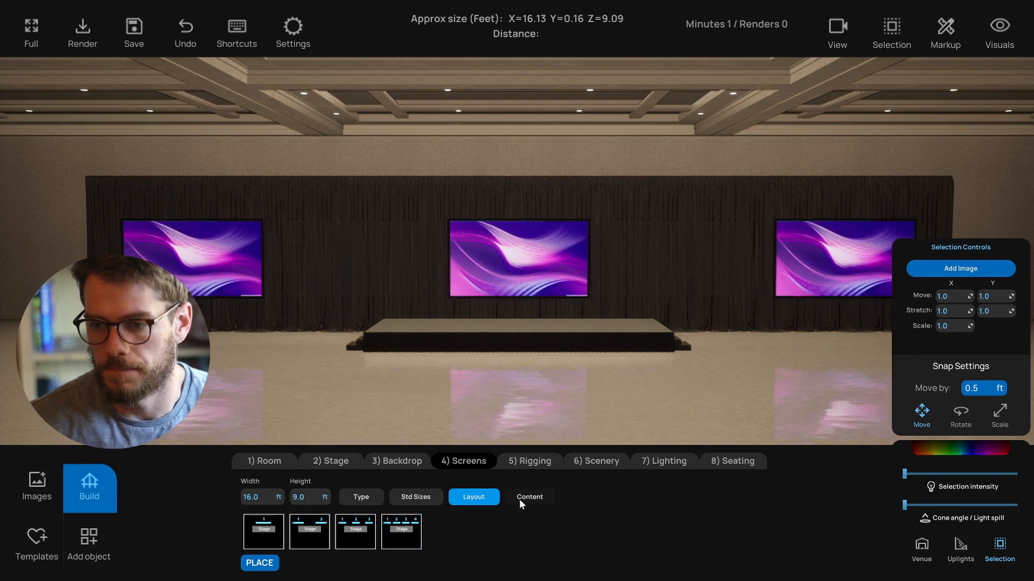
- Resize the screens to the 20 x 11.25 standard size
{"action": "left_click", "coordinate": [430, 500]}
{"action": "left_click", "coordinate": [506, 535]}
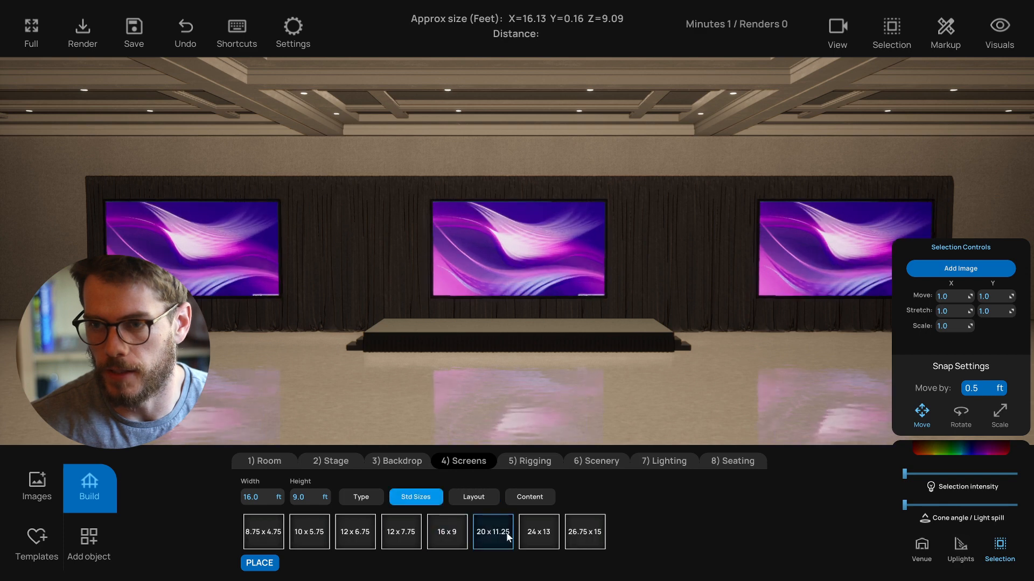
- Apply the bar-chart slide content to the screens
{"action": "left_click", "coordinate": [523, 500]}
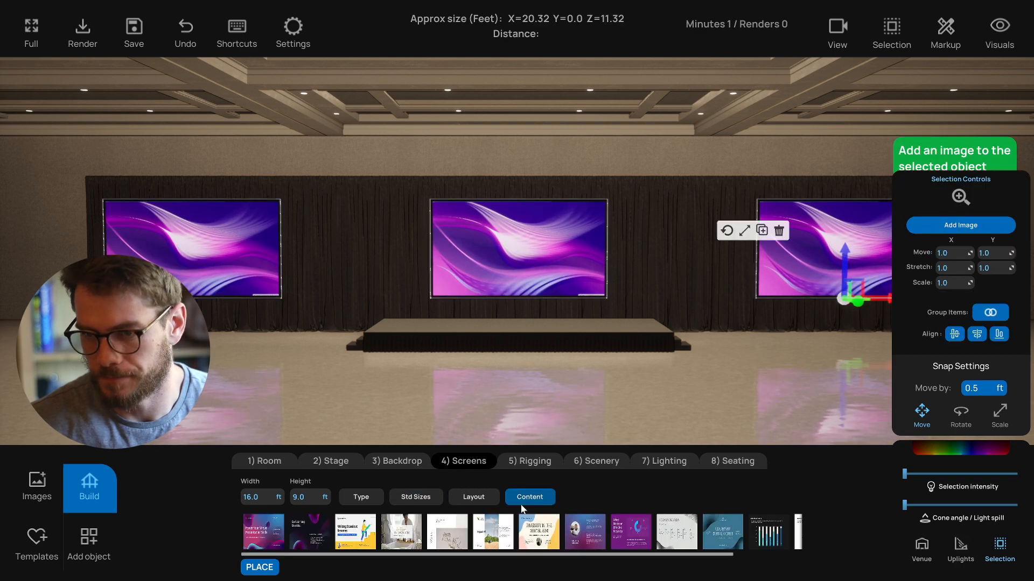
{"action": "scroll", "coordinate": [631, 532], "scroll_direction": "down", "scroll_amount": 3}
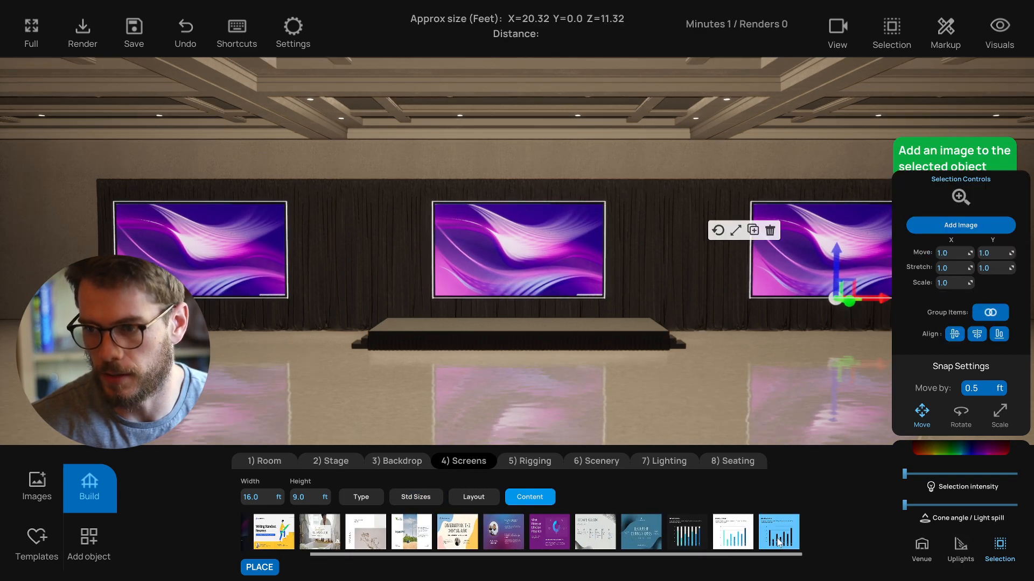
{"action": "left_click", "coordinate": [778, 541]}
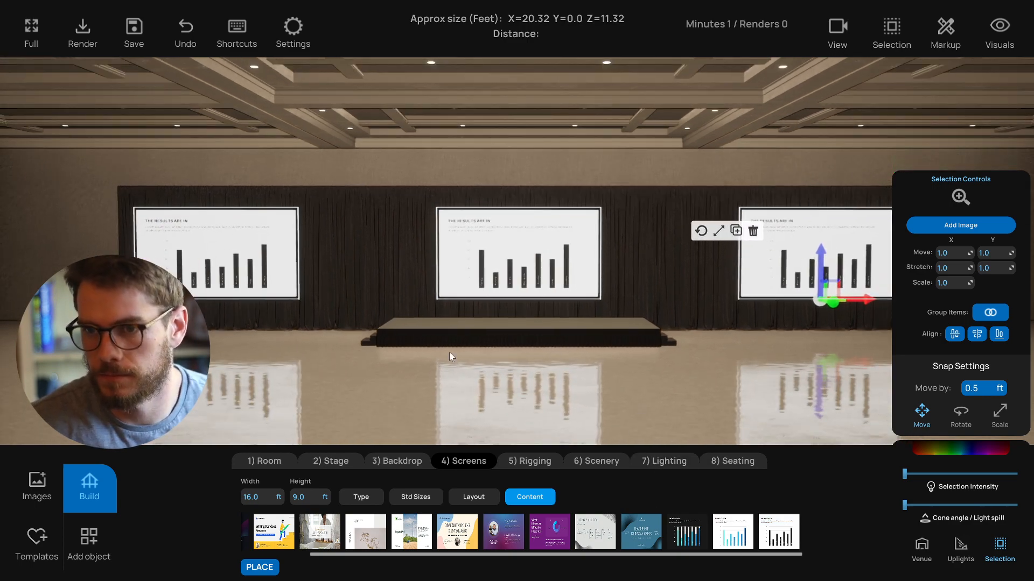
- Shift the left and right screens slightly inward toward the centre screen
{"action": "left_click", "coordinate": [252, 272]}
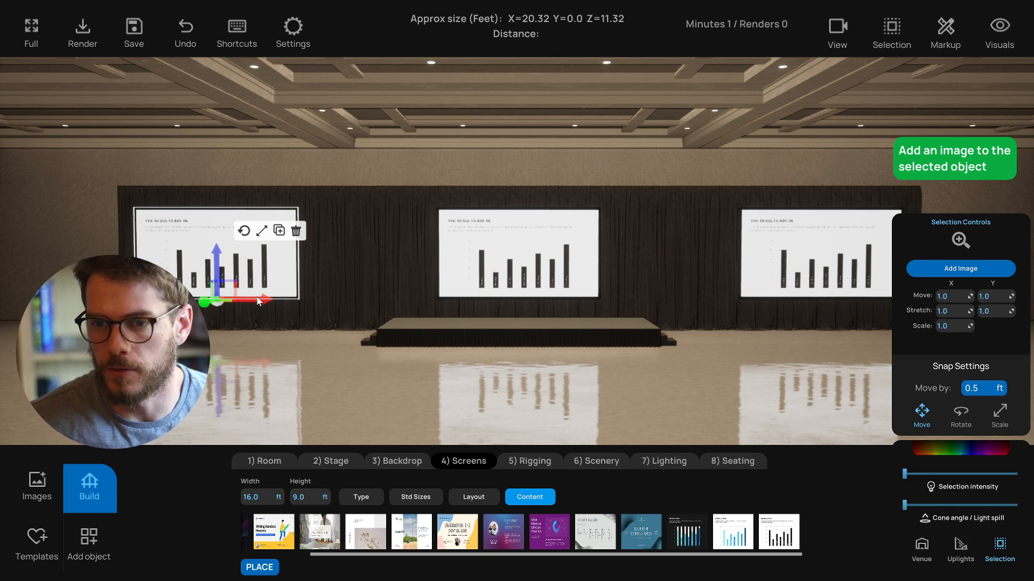
{"action": "left_click_drag", "start_coordinate": [258, 302], "coordinate": [282, 302]}
{"action": "left_click", "coordinate": [743, 279]}
{"action": "left_click_drag", "start_coordinate": [842, 298], "coordinate": [826, 301]}
{"action": "left_click", "coordinate": [493, 264], "text": "shift"}
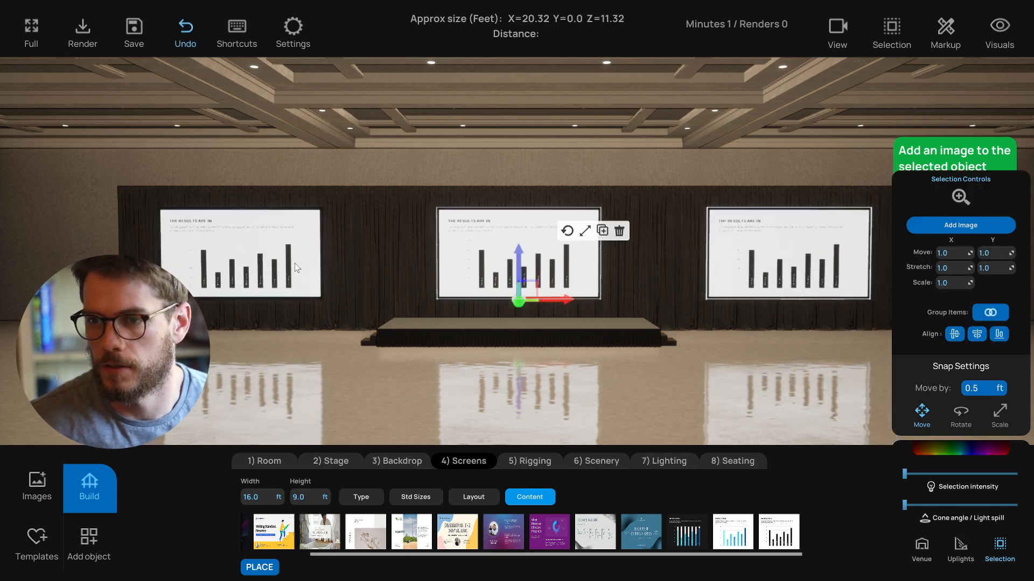
{"action": "left_click", "coordinate": [267, 273], "text": "shift"}
{"action": "left_click_drag", "start_coordinate": [240, 260], "coordinate": [240, 254]}
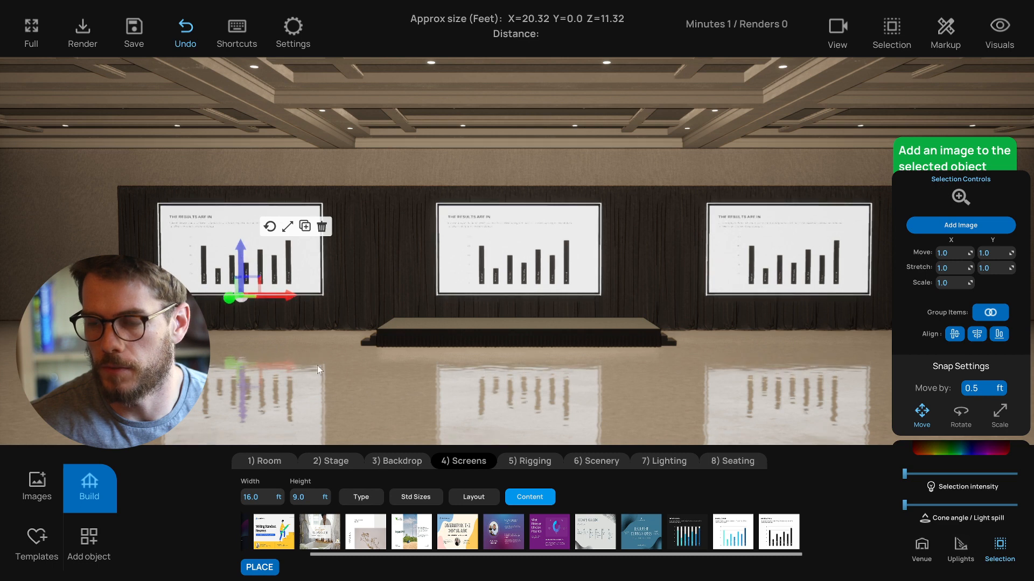
{"action": "left_click", "coordinate": [388, 395]}
{"action": "scroll", "coordinate": [451, 382], "scroll_direction": "up", "scroll_amount": 1}
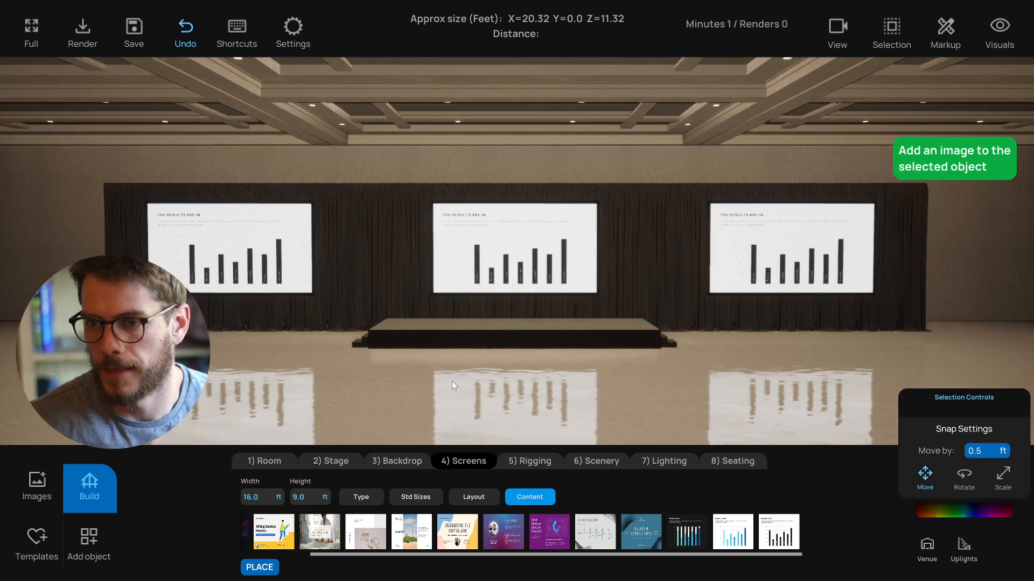
{"action": "left_click", "coordinate": [416, 497]}
{"action": "left_click", "coordinate": [473, 497]}
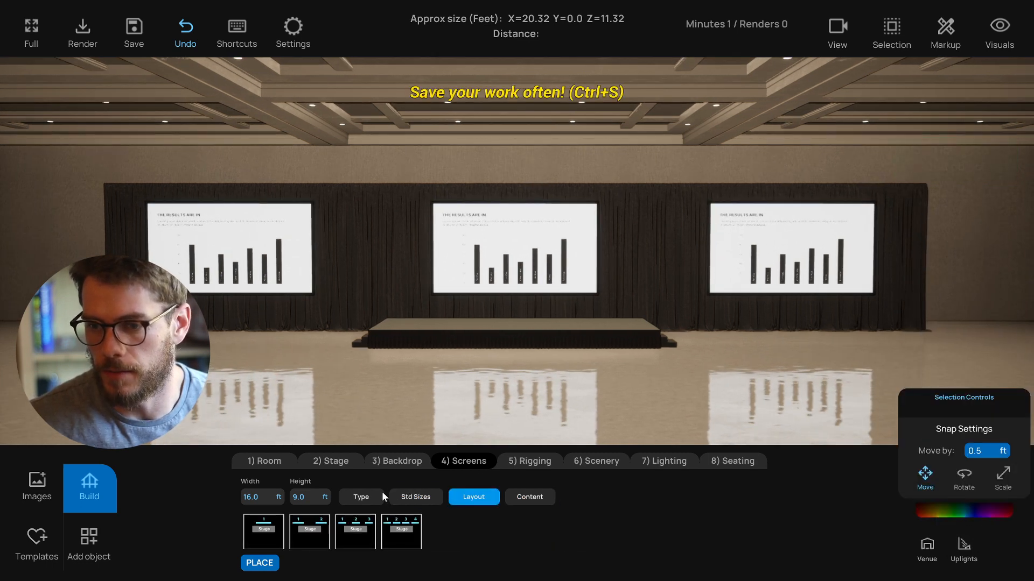
{"action": "left_click", "coordinate": [363, 498]}
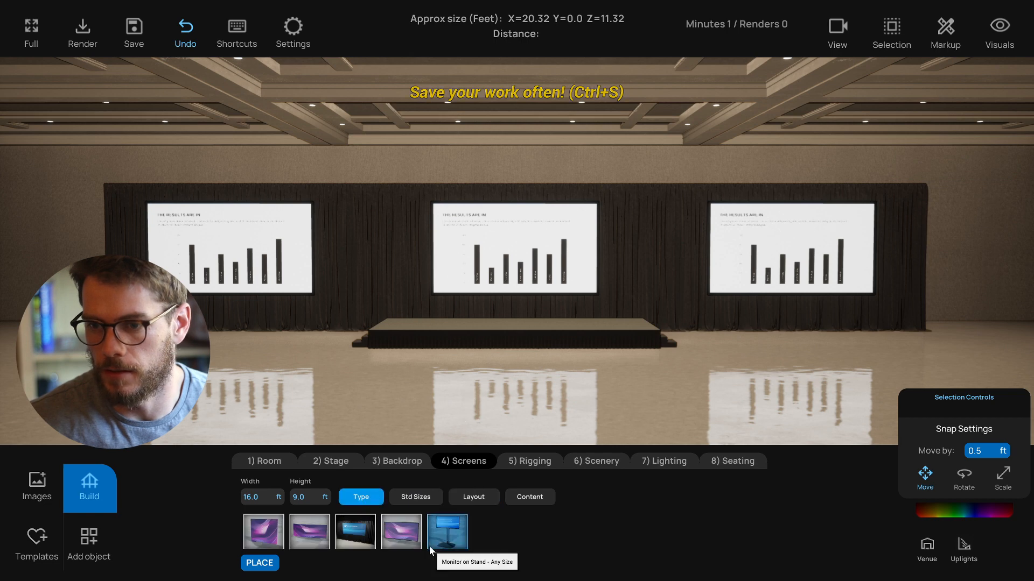
{"action": "left_click", "coordinate": [310, 532]}
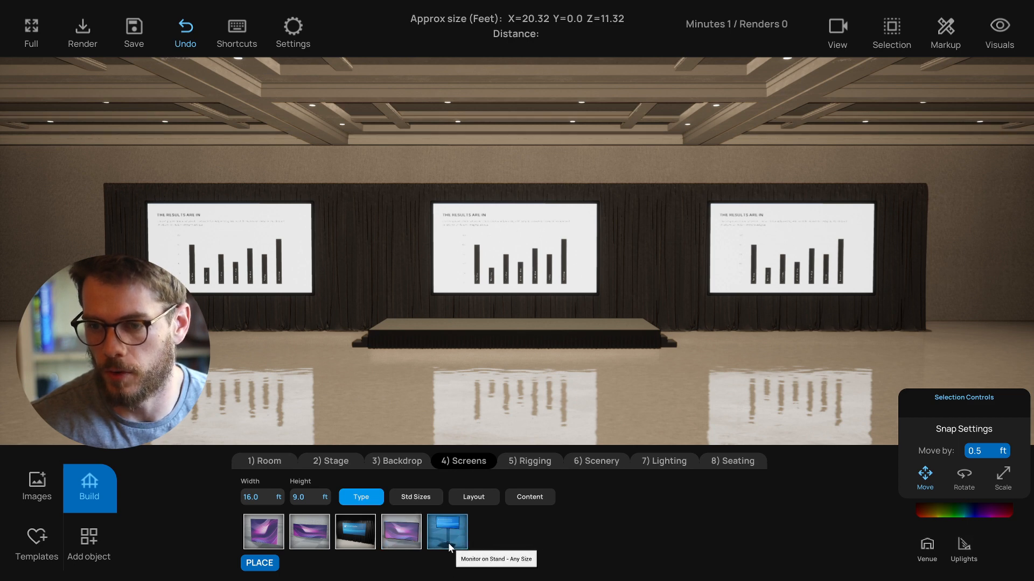
- Add the first truss rigging type and set its height to 18 ft
{"action": "left_click", "coordinate": [536, 463]}
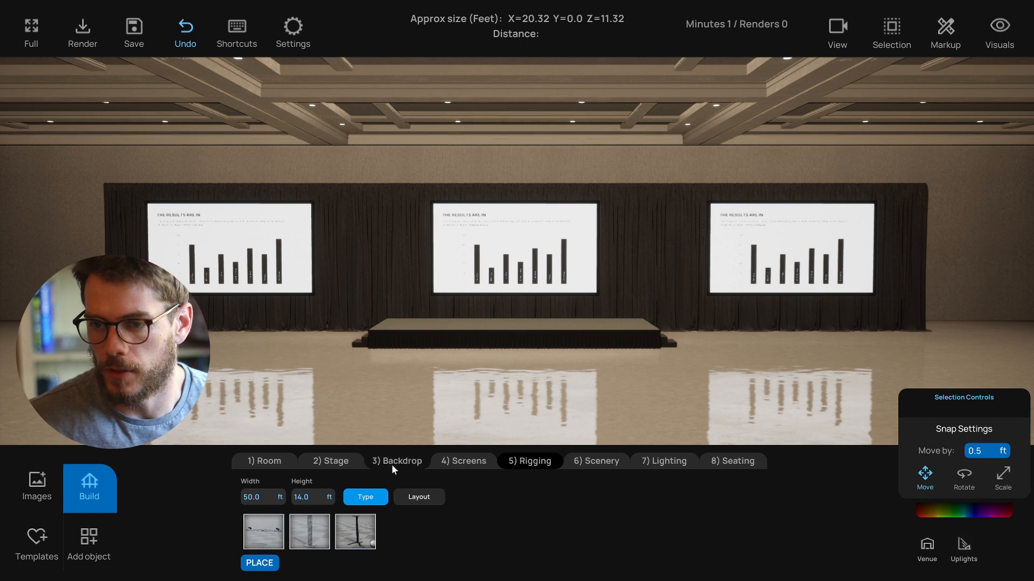
{"action": "left_click", "coordinate": [272, 526]}
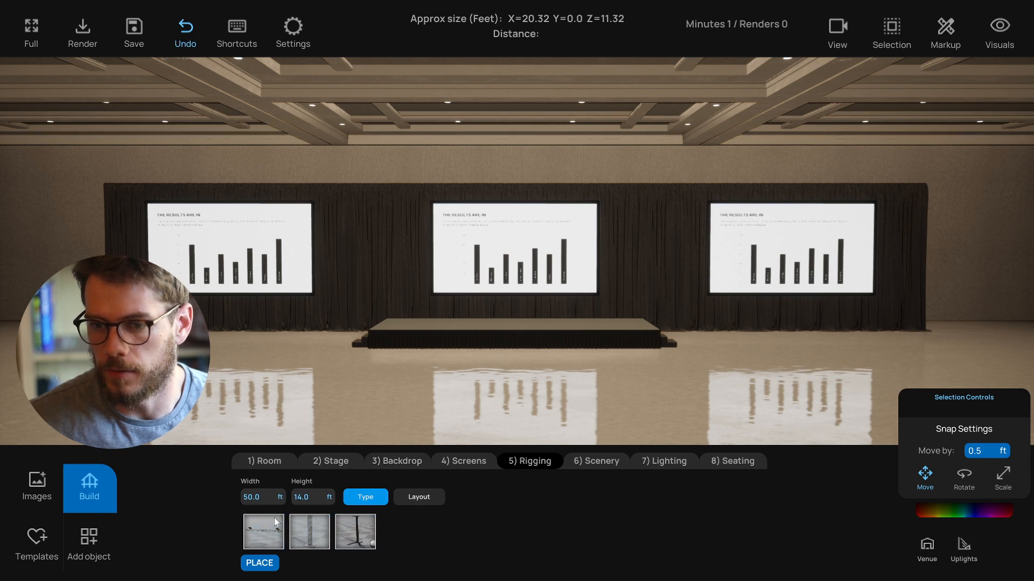
{"action": "left_click", "coordinate": [302, 497]}
{"action": "type", "text": "18"}
{"action": "key", "text": "Return"}
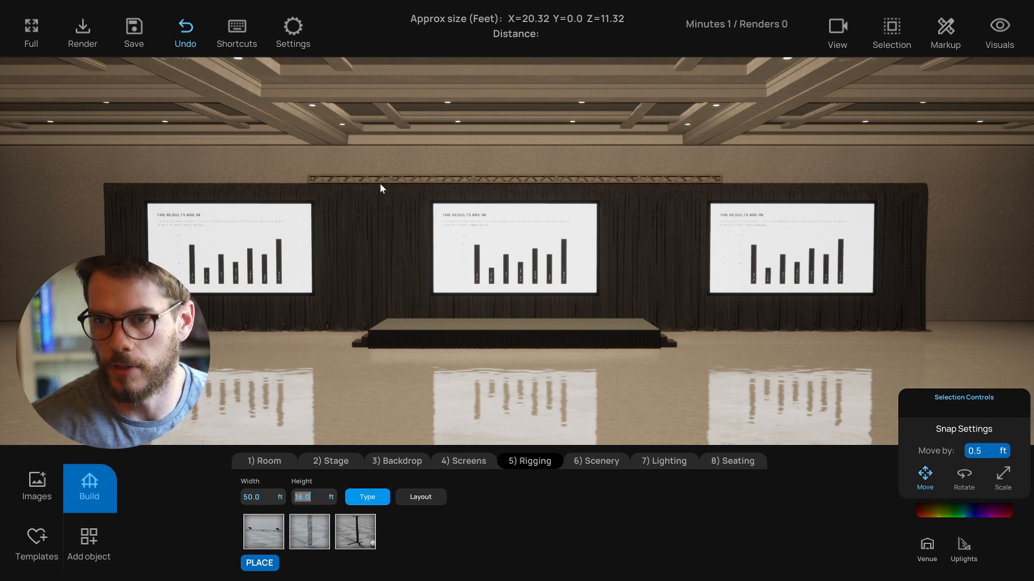
- Set the truss width to 100 ft and apply the second rigging layout
{"action": "left_click", "coordinate": [263, 499]}
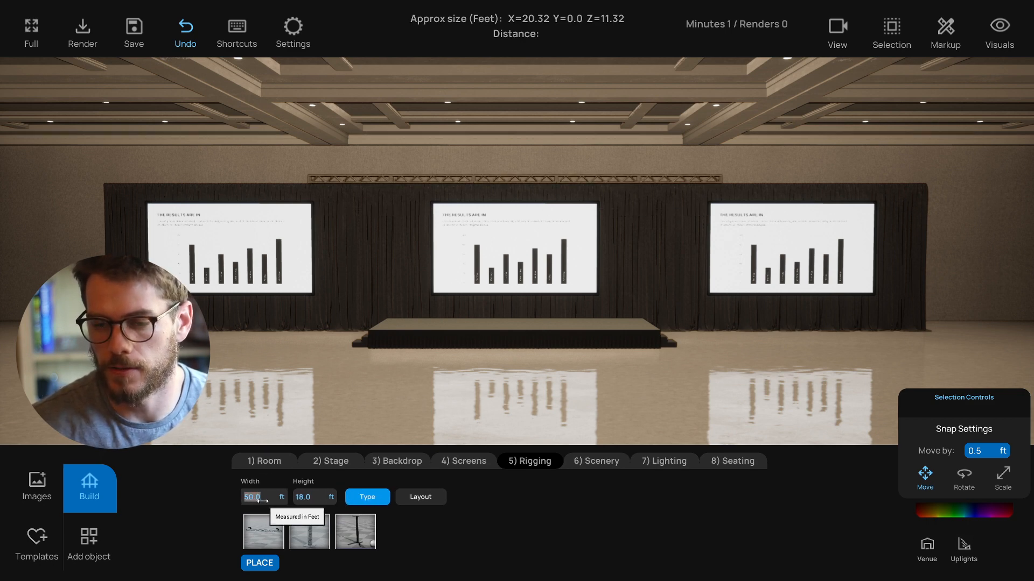
{"action": "type", "text": "100"}
{"action": "key", "text": "Return"}
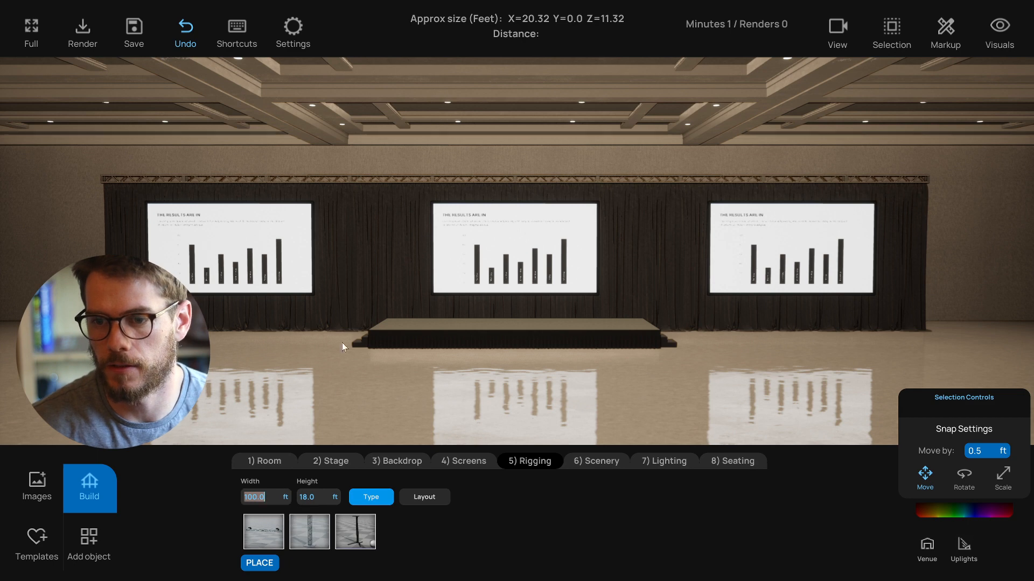
{"action": "left_click", "coordinate": [422, 496]}
{"action": "left_click", "coordinate": [322, 535]}
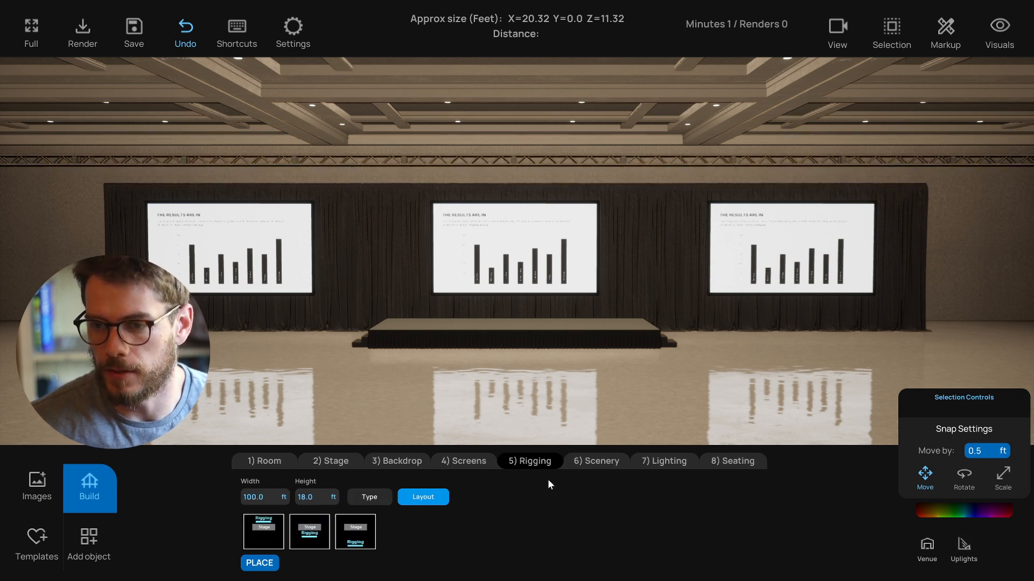
- Add a row of the first lighting fixture type above the stage
{"action": "left_click", "coordinate": [607, 460]}
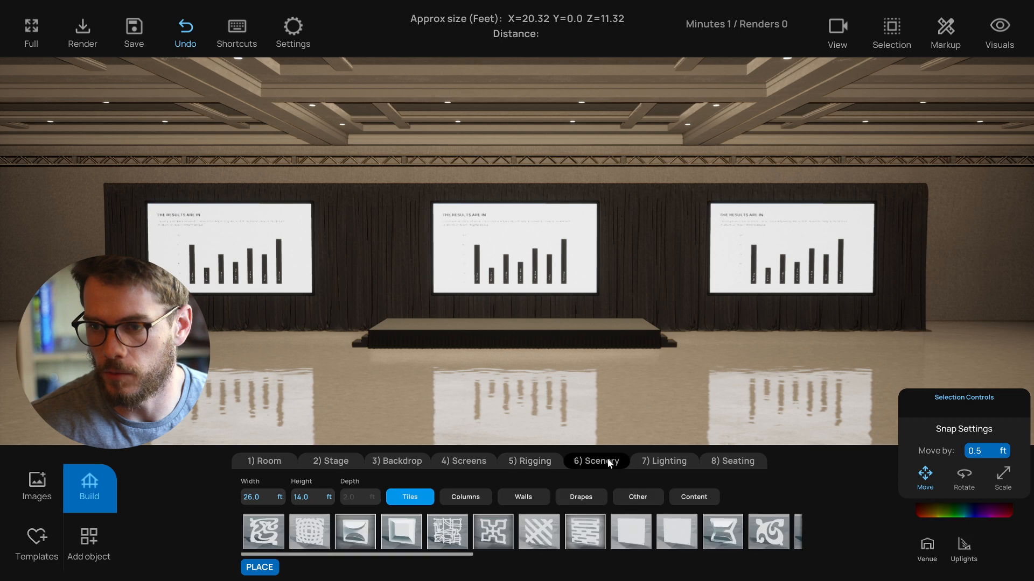
{"action": "left_click", "coordinate": [664, 463]}
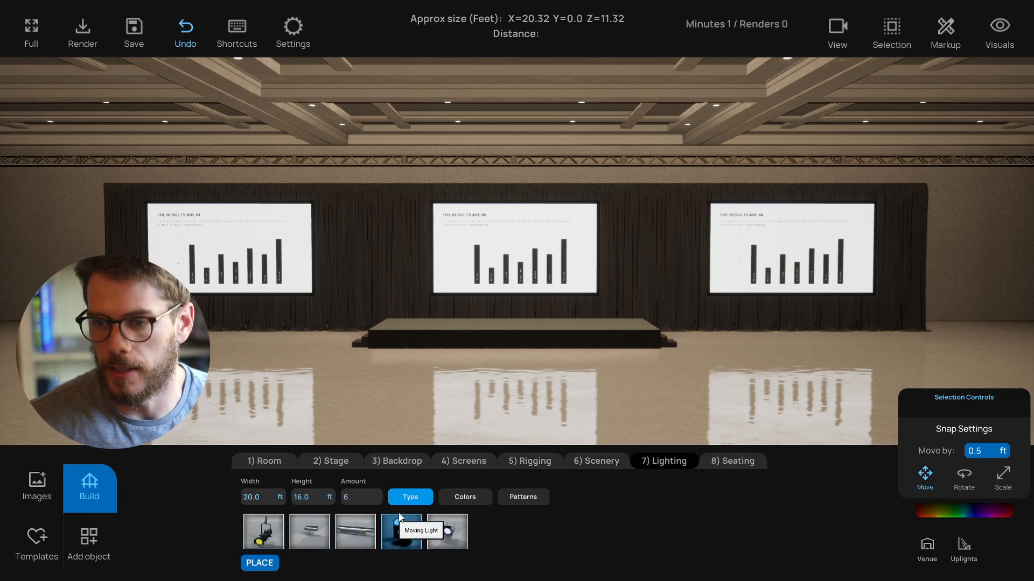
{"action": "left_click", "coordinate": [261, 534]}
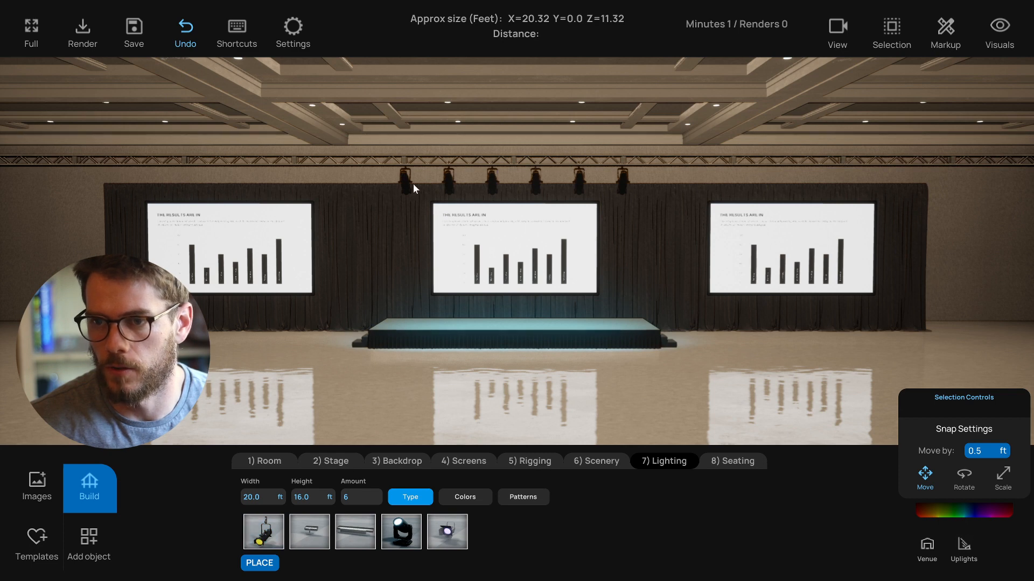
- Change the light colour to a near-white tone on the colour wheel
{"action": "left_click", "coordinate": [465, 496]}
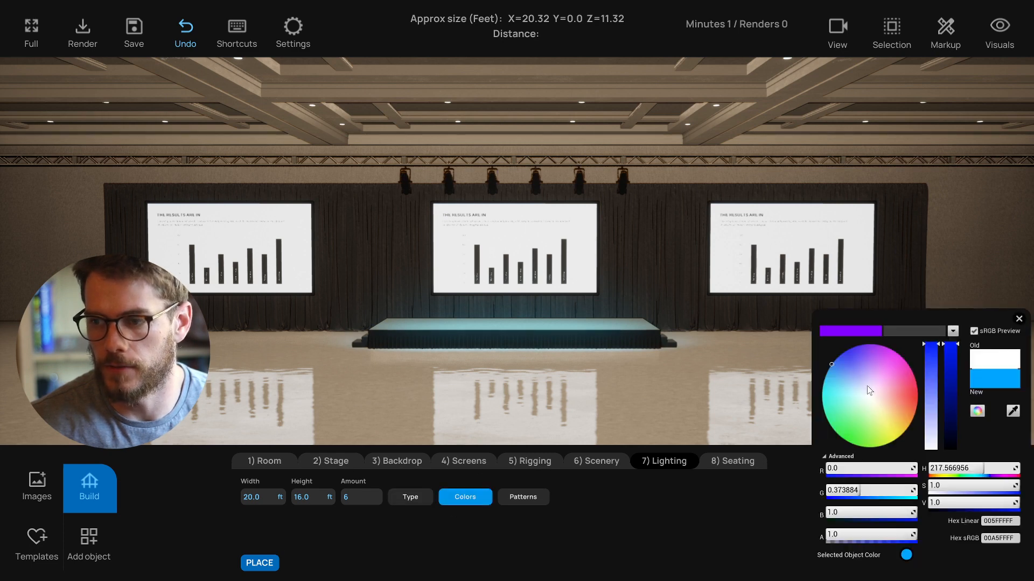
{"action": "left_click_drag", "start_coordinate": [848, 385], "coordinate": [864, 392]}
{"action": "left_click", "coordinate": [1019, 320]}
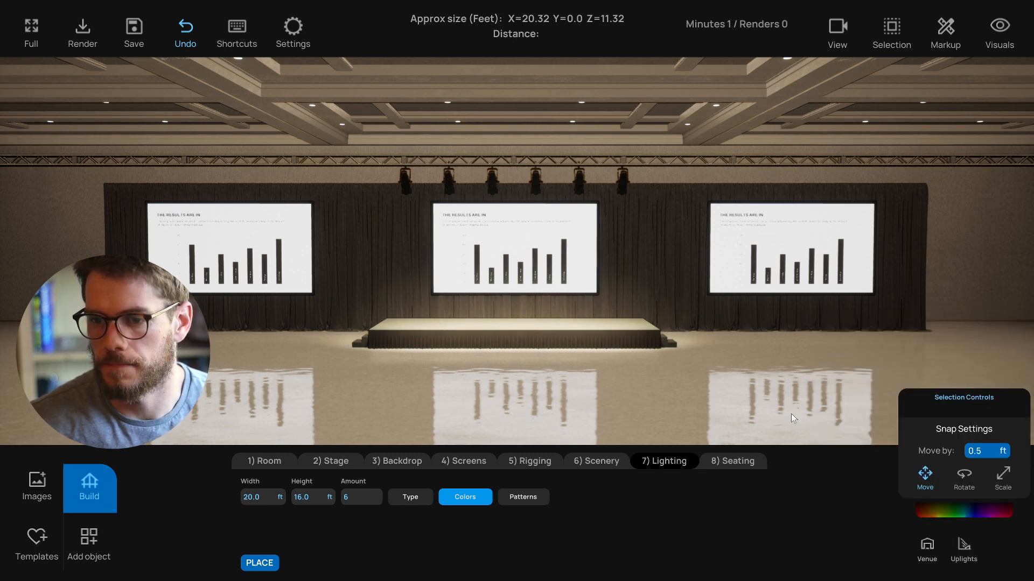
- Add the second lighting type and set its height to 0 ft
{"action": "left_click", "coordinate": [410, 498]}
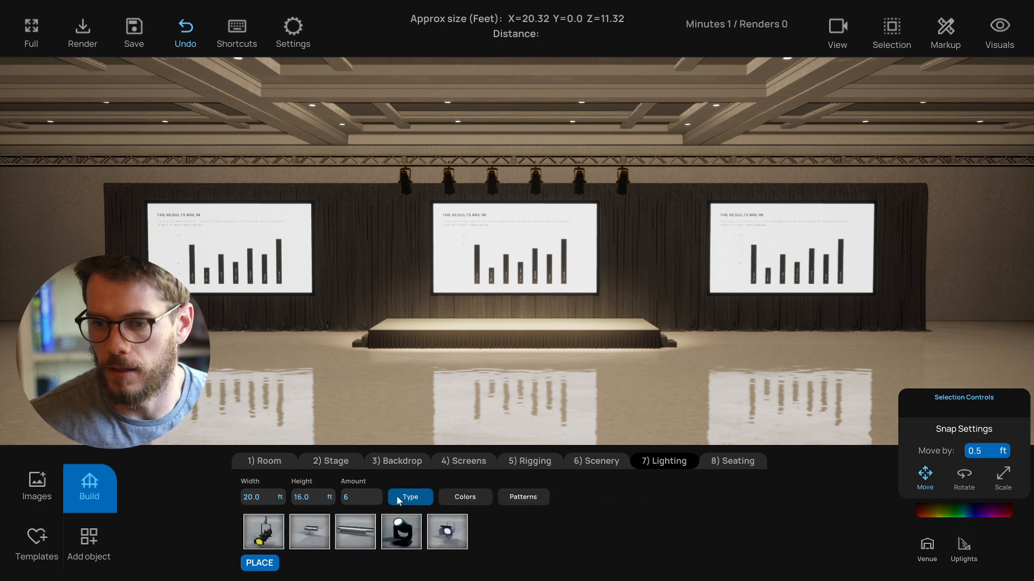
{"action": "left_click", "coordinate": [260, 564]}
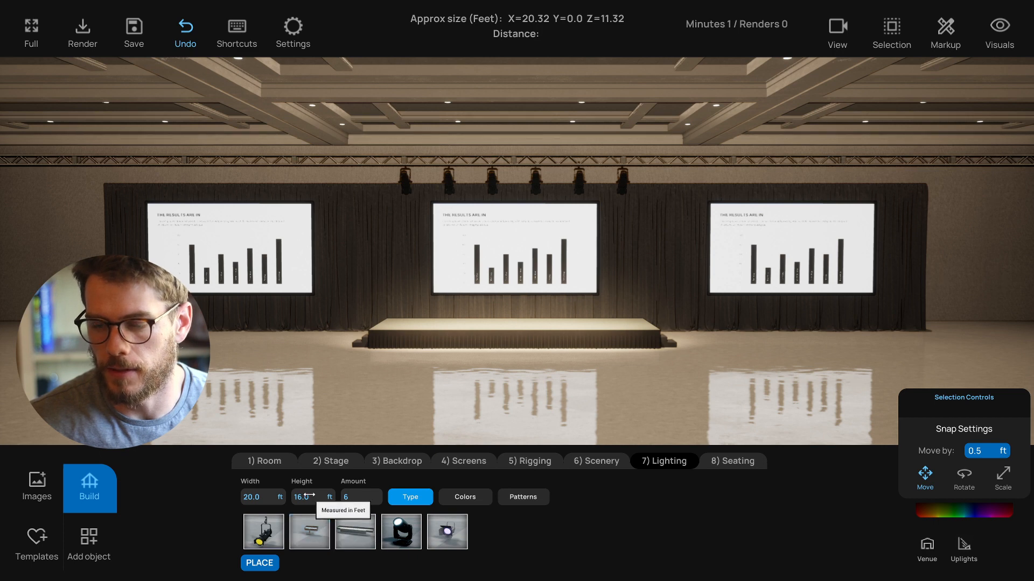
{"action": "left_click", "coordinate": [309, 532]}
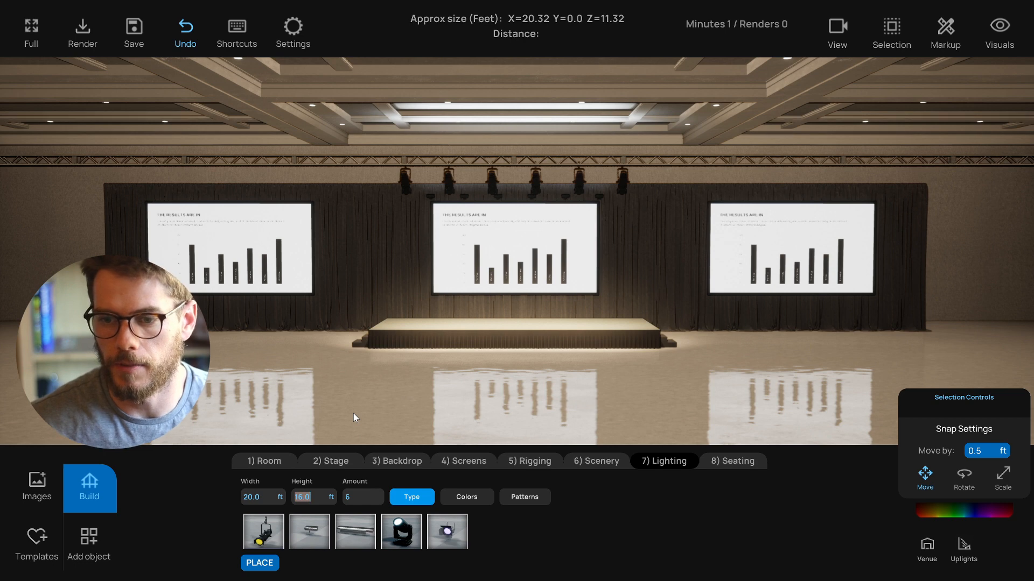
{"action": "type", "text": "0"}
{"action": "key", "text": "Return"}
- Set the light width to 90 ft
{"action": "left_click", "coordinate": [256, 496]}
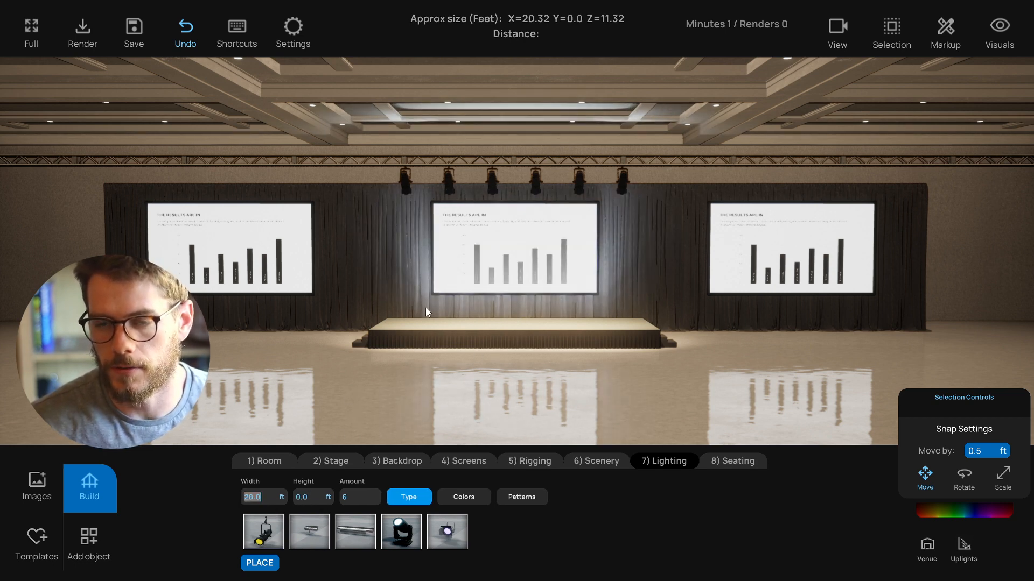
{"action": "type", "text": "80"}
{"action": "key", "text": "Return"}
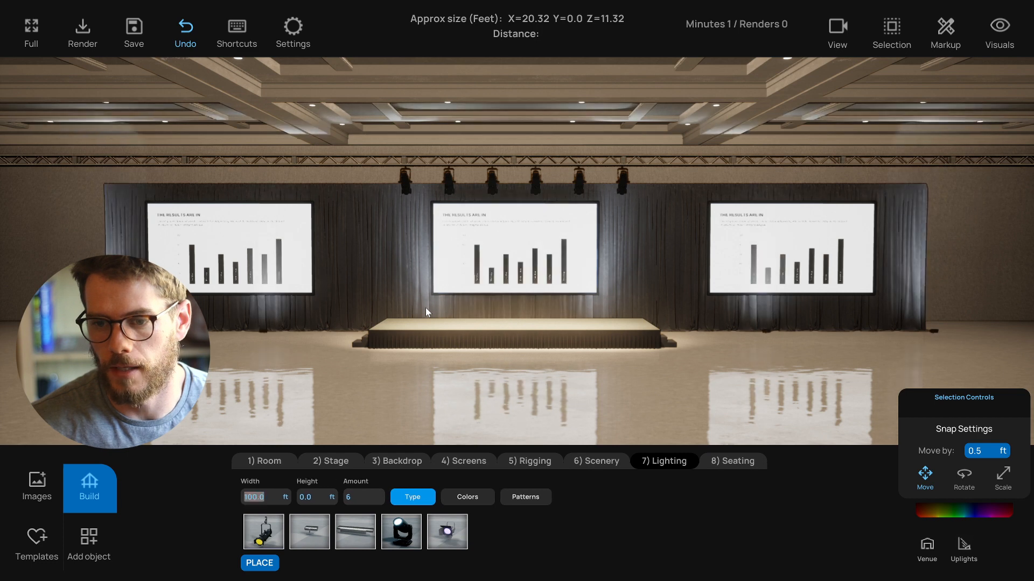
{"action": "type", "text": "90"}
{"action": "key", "text": "Return"}
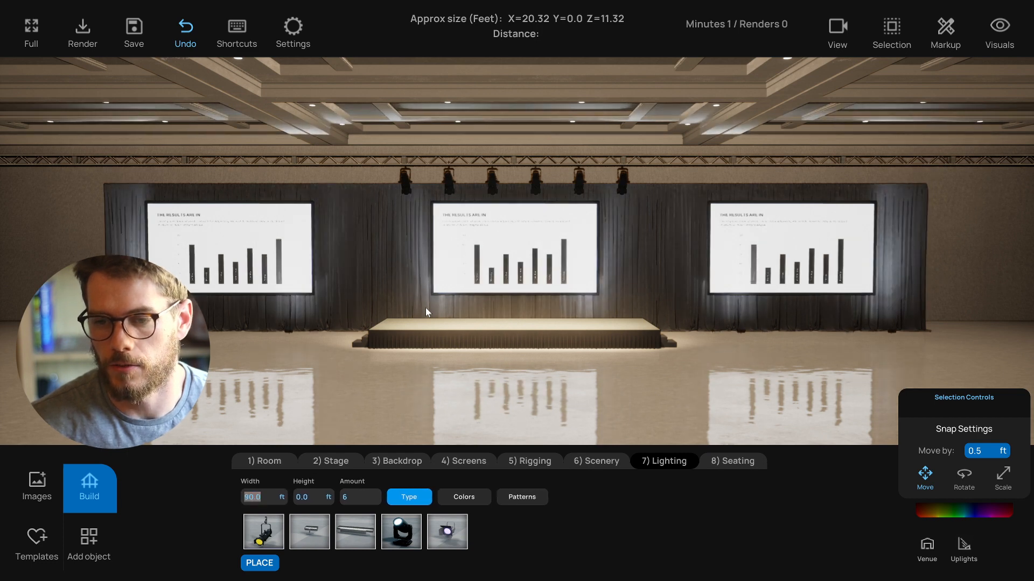
- Set the light amount to 15
{"action": "left_click", "coordinate": [356, 496]}
{"action": "type", "text": "15"}
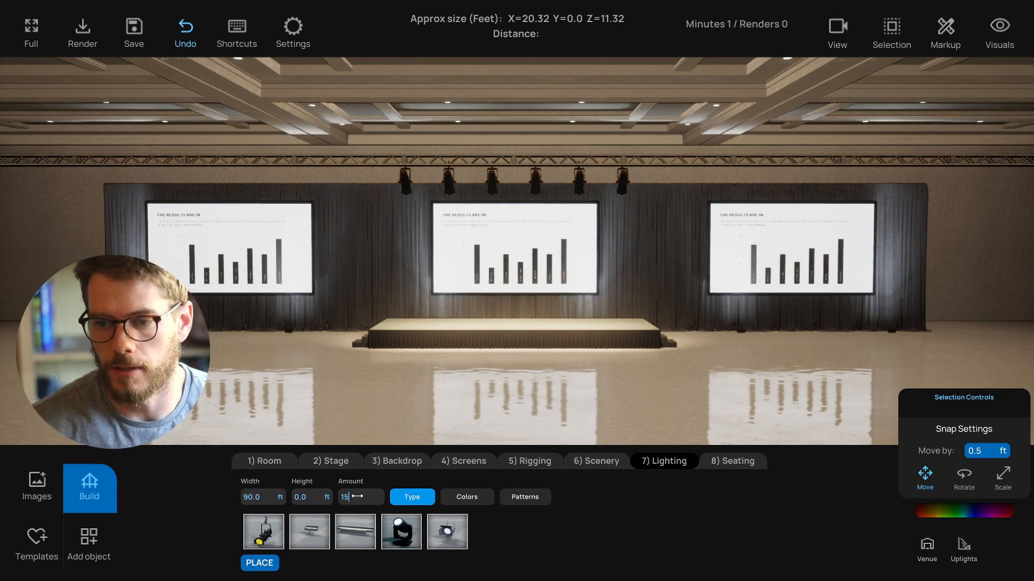
{"action": "key", "text": "Return"}
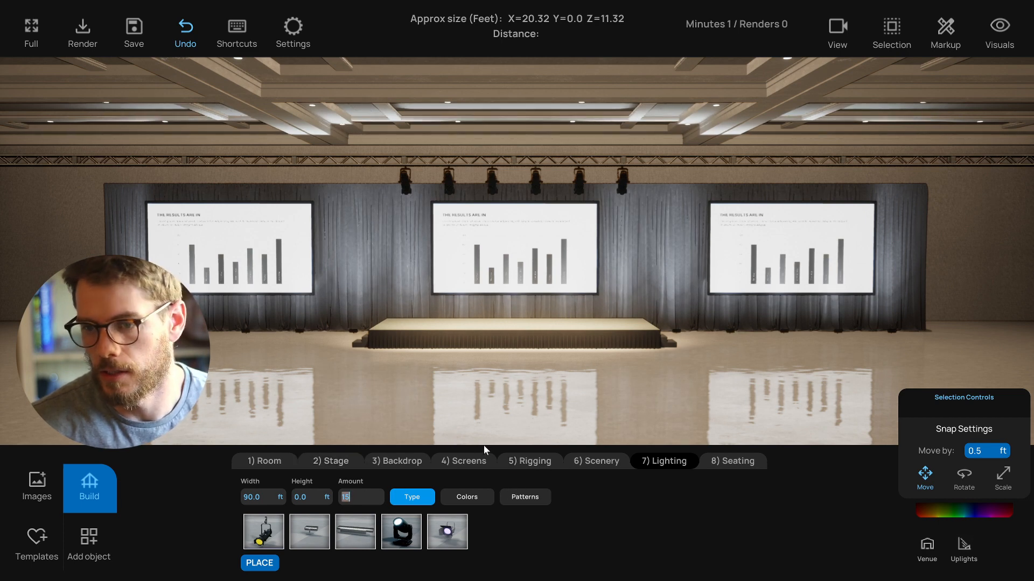
- Change the light colour to purple on the colour wheel
{"action": "left_click", "coordinate": [525, 496]}
{"action": "left_click", "coordinate": [467, 498]}
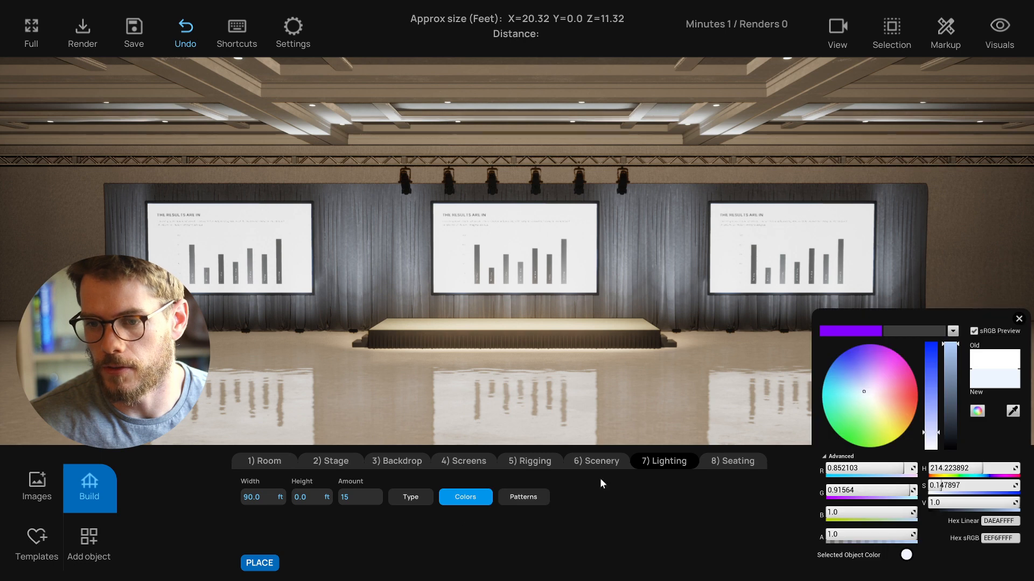
{"action": "left_click", "coordinate": [860, 380]}
{"action": "mouse_move", "coordinate": [859, 380]}
{"action": "left_mouse_down"}
{"action": "mouse_move", "coordinate": [849, 367]}
{"action": "mouse_move", "coordinate": [862, 365]}
{"action": "mouse_move", "coordinate": [836, 377]}
{"action": "mouse_move", "coordinate": [832, 367]}
{"action": "mouse_move", "coordinate": [894, 353]}
{"action": "mouse_move", "coordinate": [916, 403]}
{"action": "mouse_move", "coordinate": [894, 357]}
{"action": "mouse_move", "coordinate": [844, 341]}
{"action": "mouse_move", "coordinate": [869, 334]}
{"action": "left_mouse_up"}
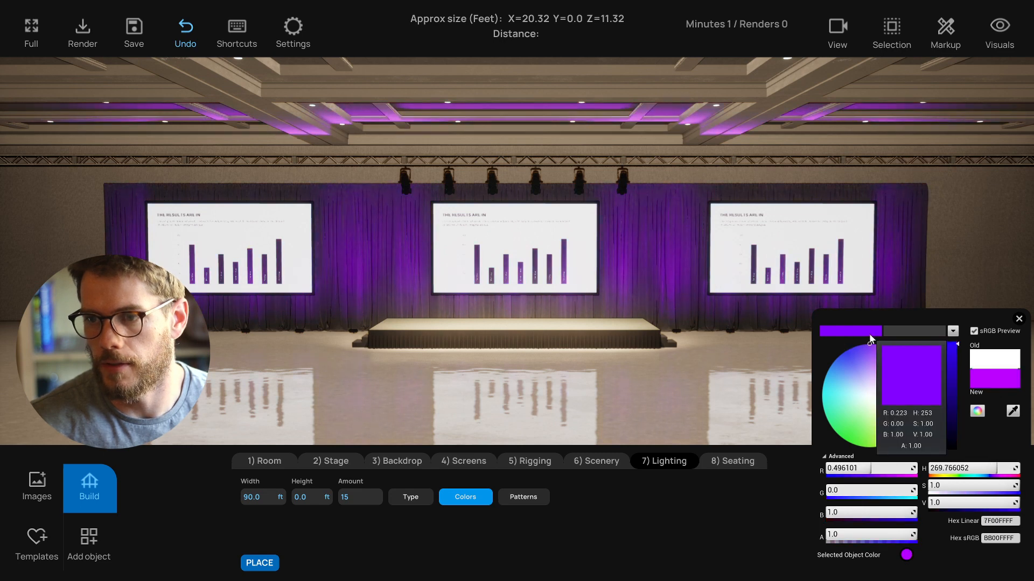
{"action": "left_click", "coordinate": [1019, 319]}
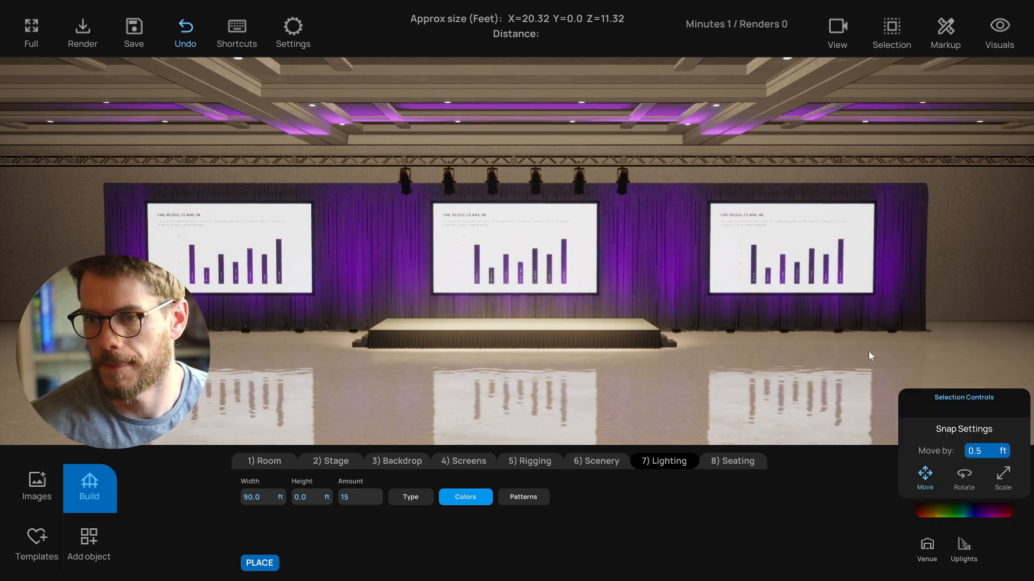
- Add classroom seating and set its width to 110 ft
{"action": "left_click", "coordinate": [716, 462]}
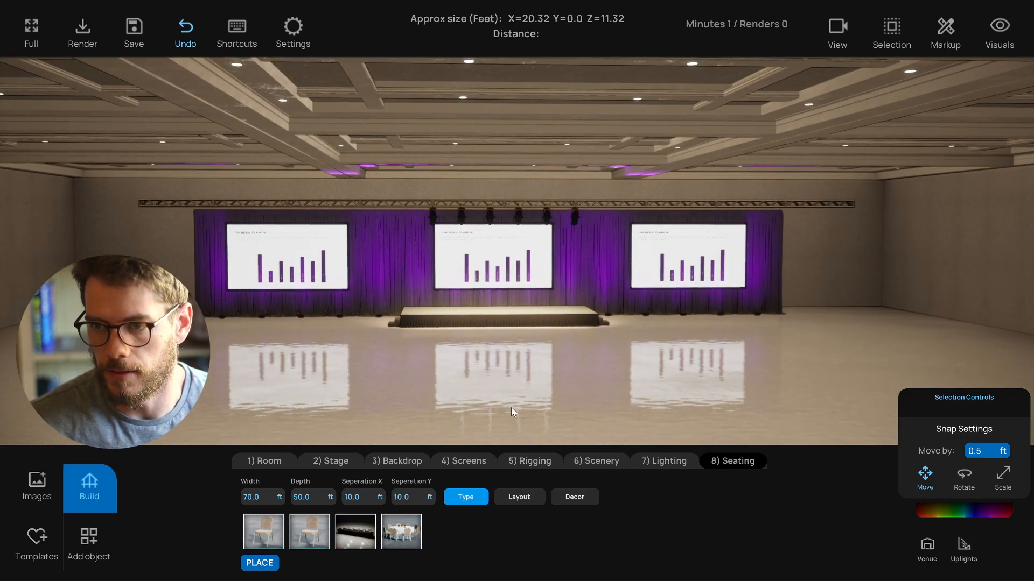
{"action": "left_click", "coordinate": [356, 533]}
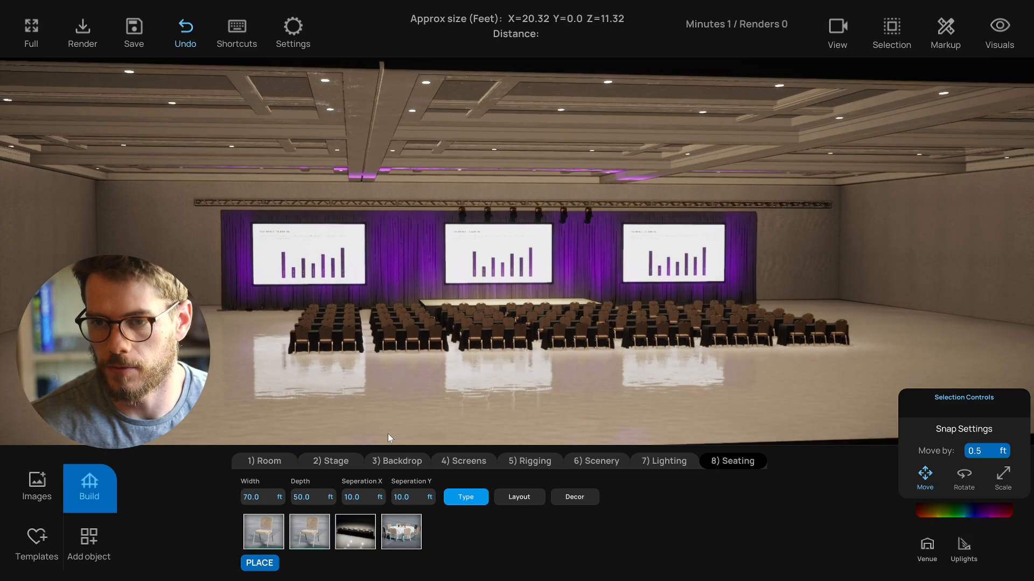
{"action": "left_click", "coordinate": [262, 502]}
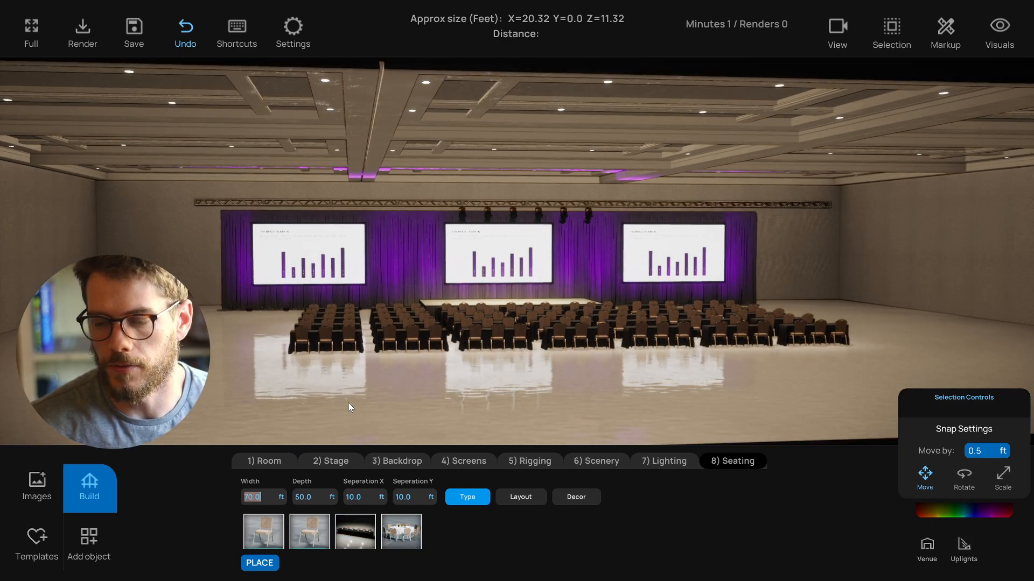
{"action": "type", "text": "90"}
{"action": "key", "text": "Return"}
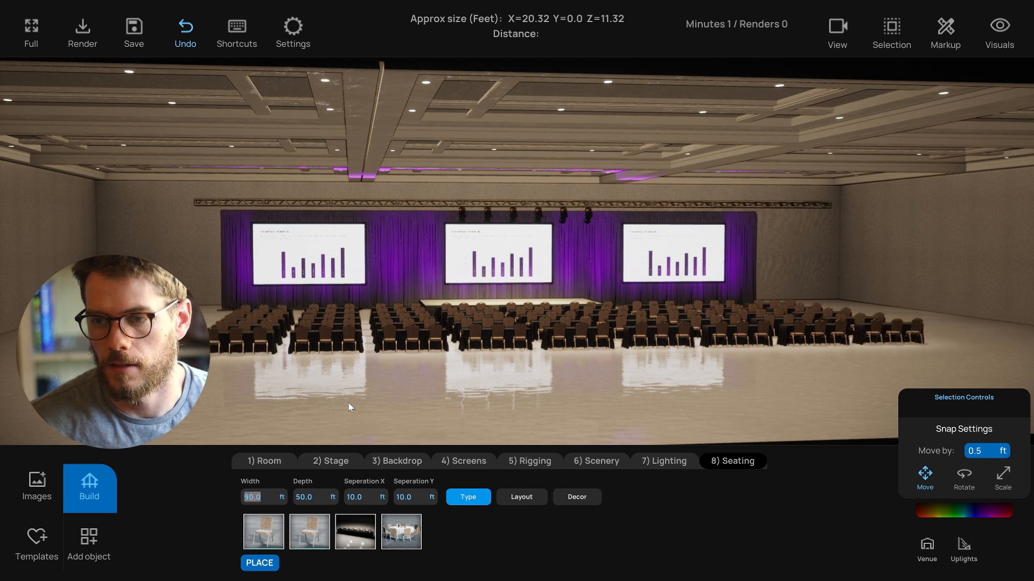
{"action": "type", "text": "110"}
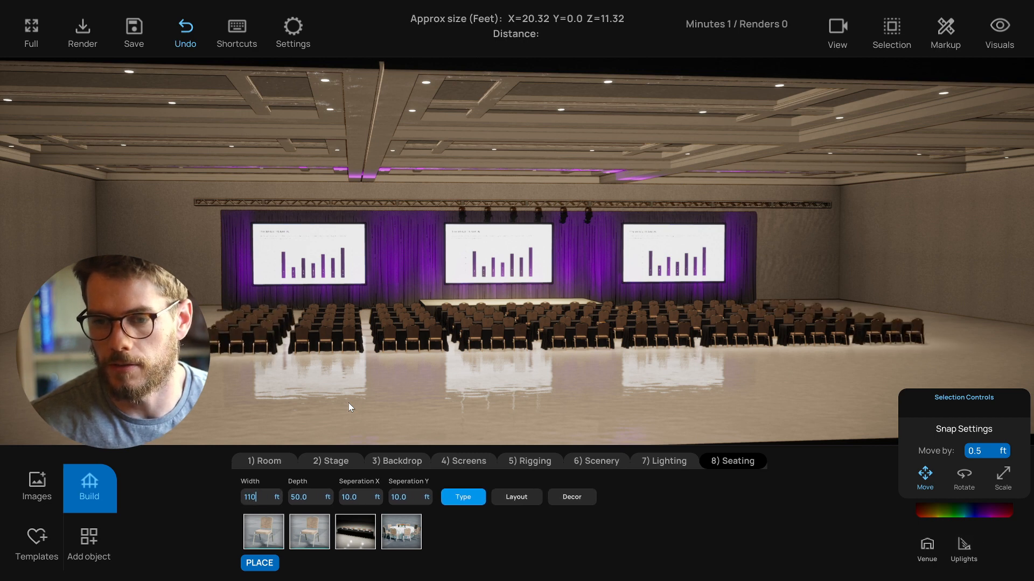
{"action": "key", "text": "Return"}
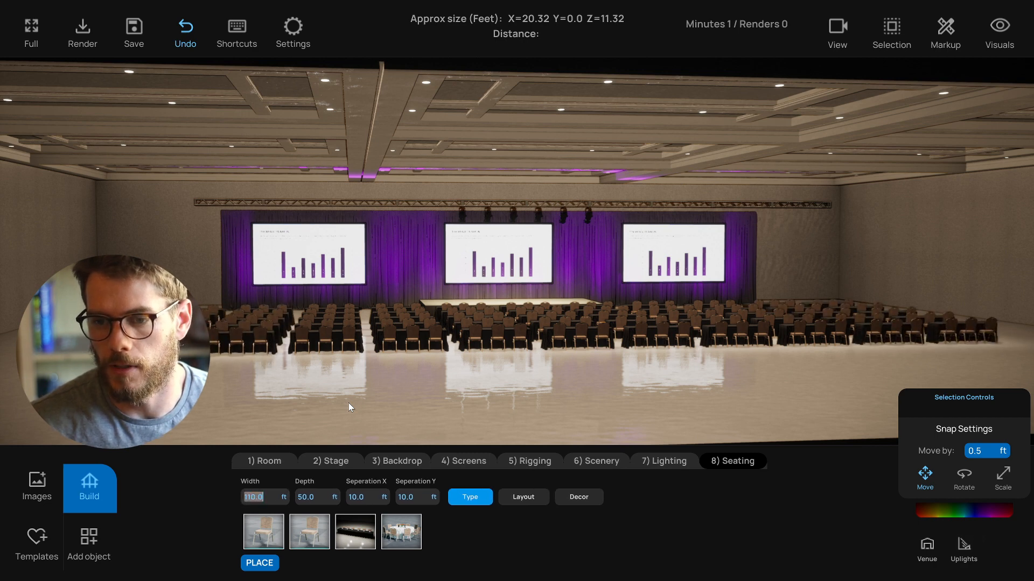
- Set the seating depth to 90 ft and the X separation to 8 ft
{"action": "key", "text": "Tab"}
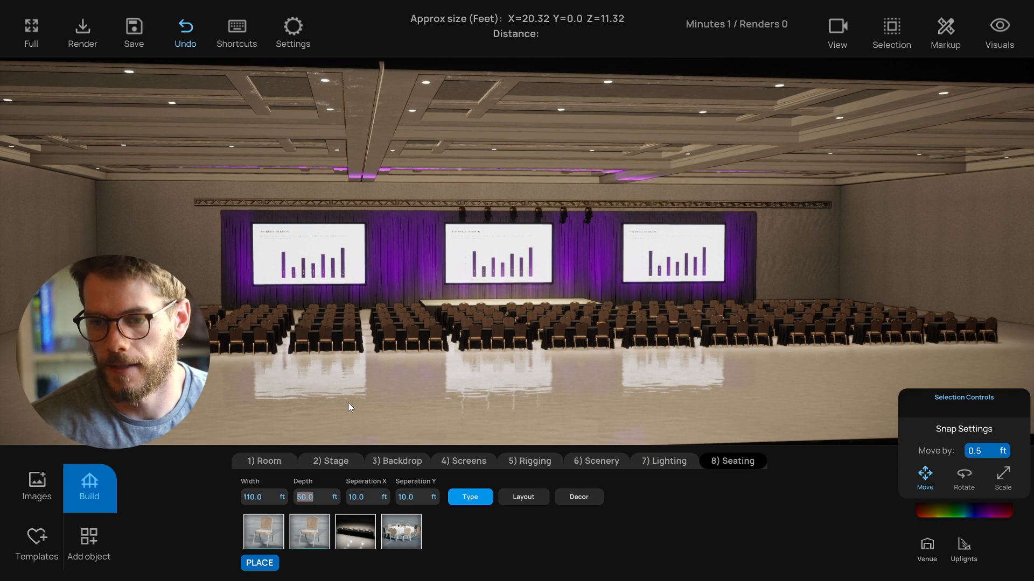
{"action": "type", "text": "90"}
{"action": "key", "text": "Return"}
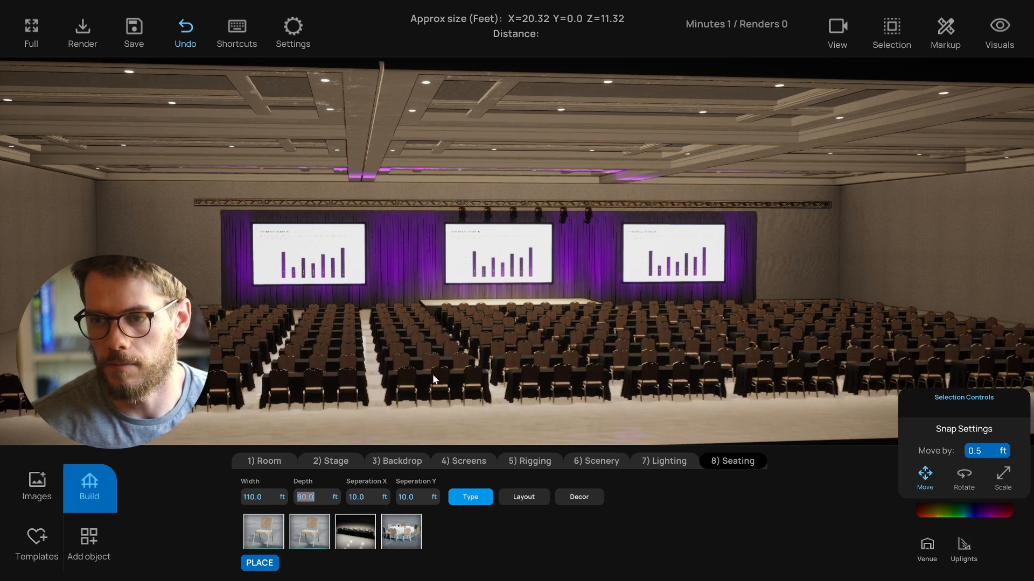
{"action": "left_click_drag", "start_coordinate": [432, 373], "coordinate": [457, 381]}
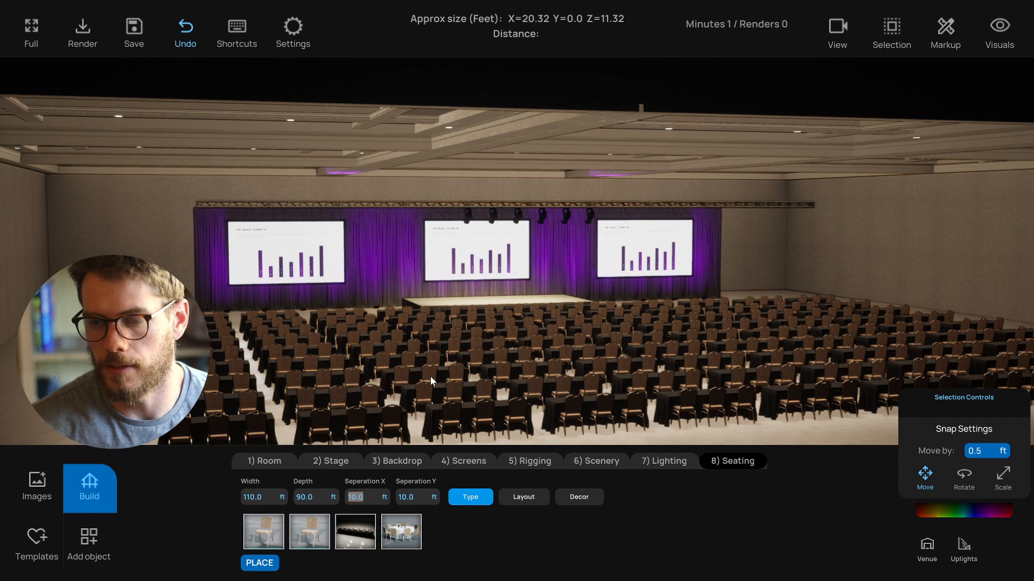
{"action": "type", "text": "8"}
{"action": "key", "text": "Return"}
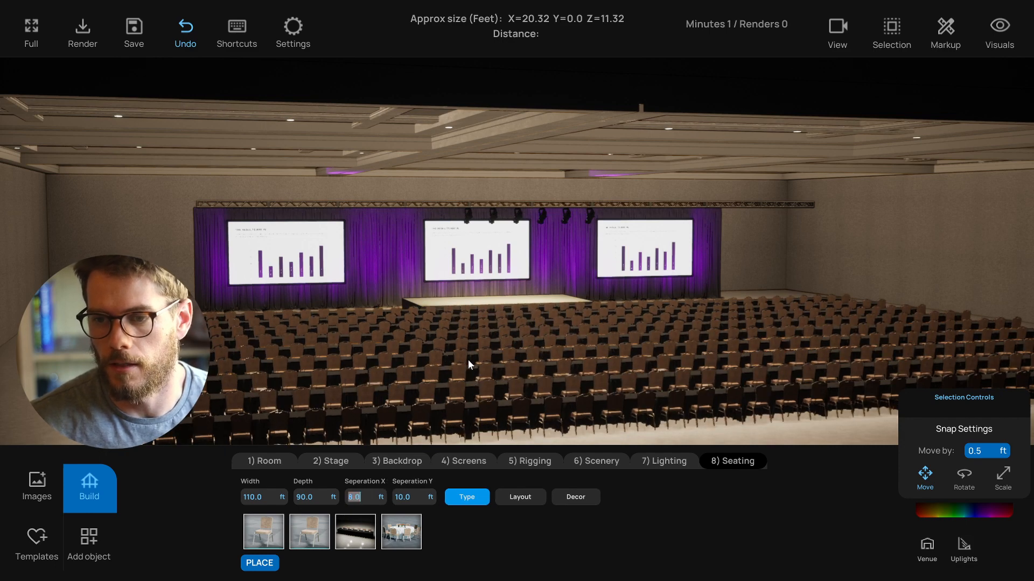
- Select the seating block and set seats per table to 2
{"action": "right_click_drag", "start_coordinate": [467, 360], "coordinate": [499, 376]}
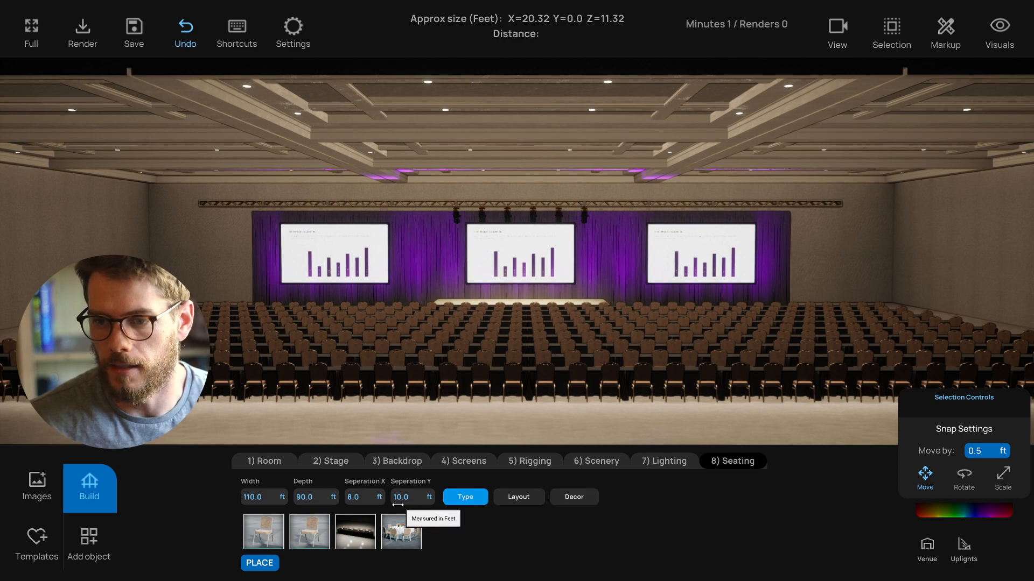
{"action": "left_click", "coordinate": [551, 376]}
{"action": "right_click_drag", "start_coordinate": [508, 400], "coordinate": [878, 328]}
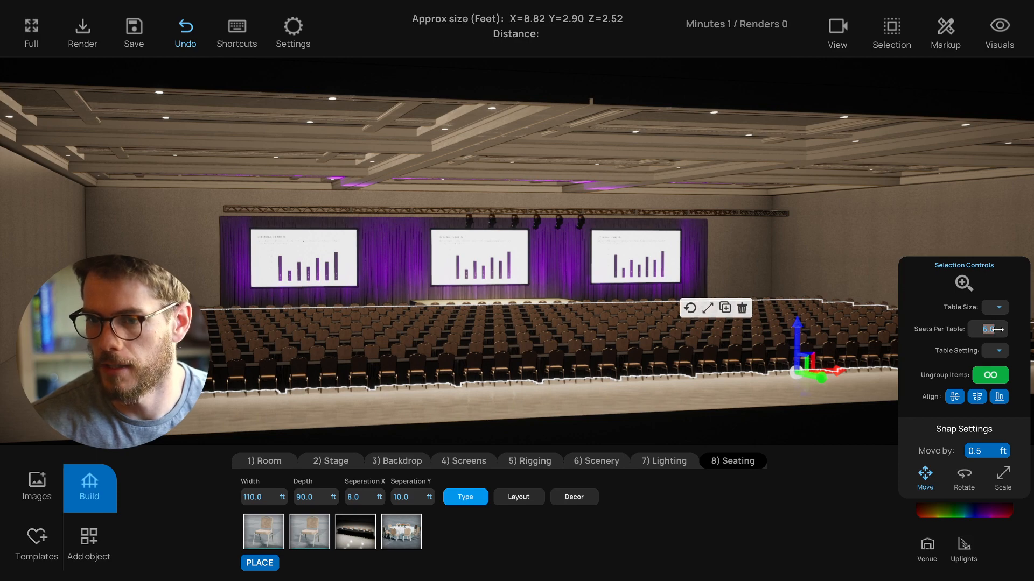
{"action": "left_click_drag", "start_coordinate": [998, 329], "coordinate": [993, 330]}
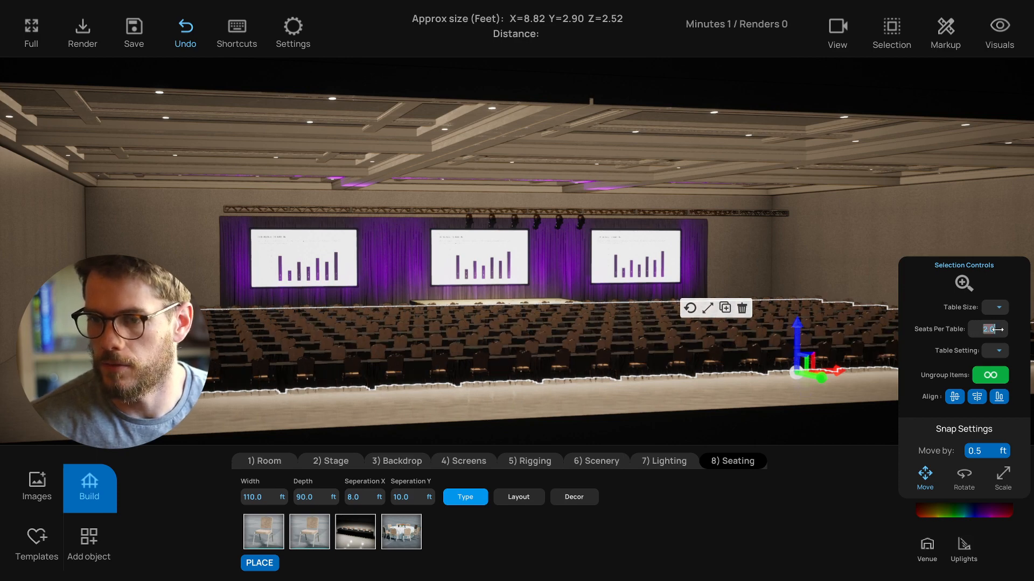
- Recolour the seating tables to a dark gold tone
{"action": "right_click_drag", "start_coordinate": [826, 377], "coordinate": [633, 367]}
{"action": "left_click", "coordinate": [955, 510]}
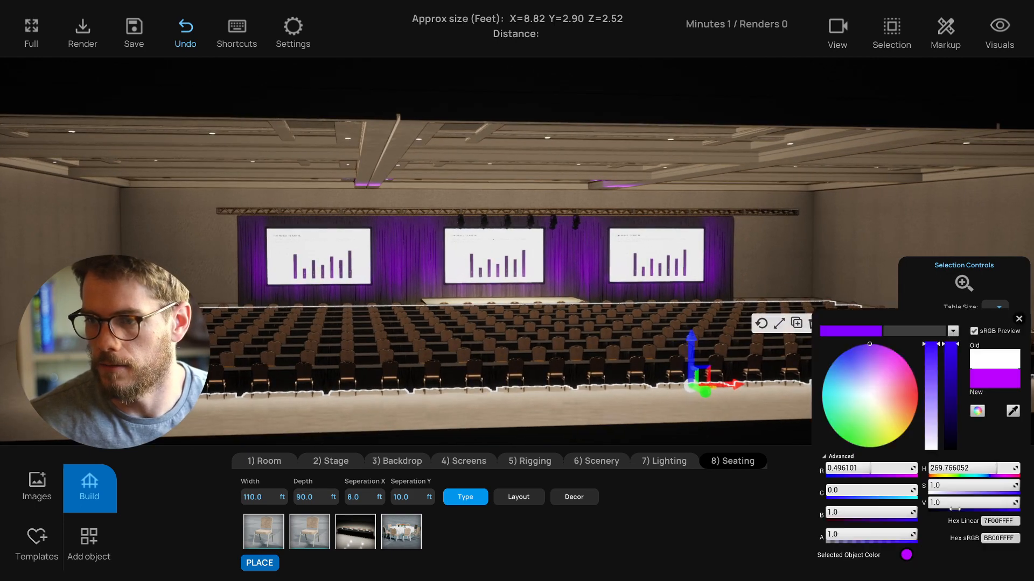
{"action": "mouse_move", "coordinate": [864, 350]}
{"action": "left_mouse_down"}
{"action": "mouse_move", "coordinate": [872, 348]}
{"action": "mouse_move", "coordinate": [833, 357]}
{"action": "mouse_move", "coordinate": [822, 377]}
{"action": "mouse_move", "coordinate": [915, 412]}
{"action": "mouse_move", "coordinate": [914, 424]}
{"action": "left_mouse_up"}
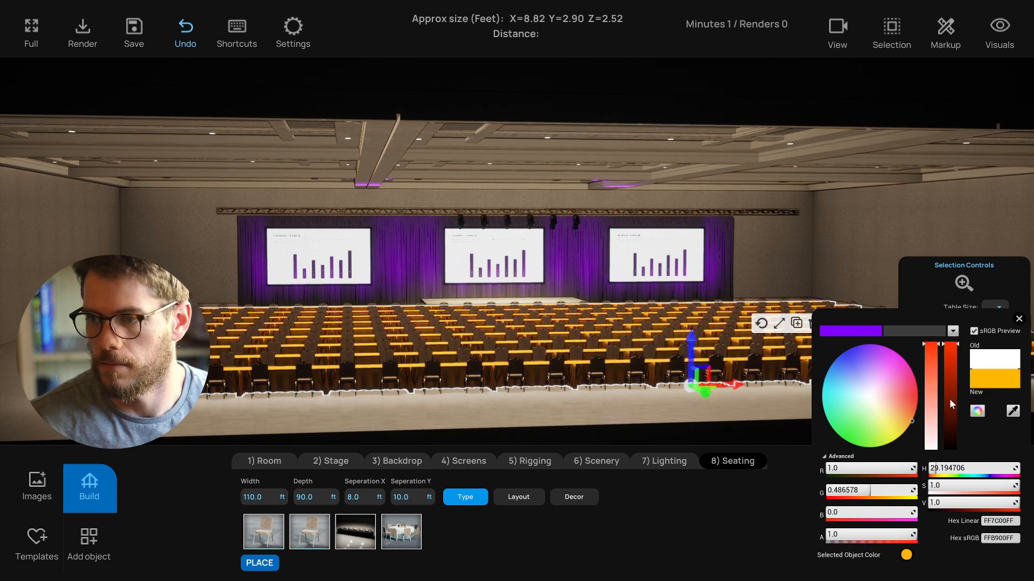
{"action": "left_click", "coordinate": [1019, 320]}
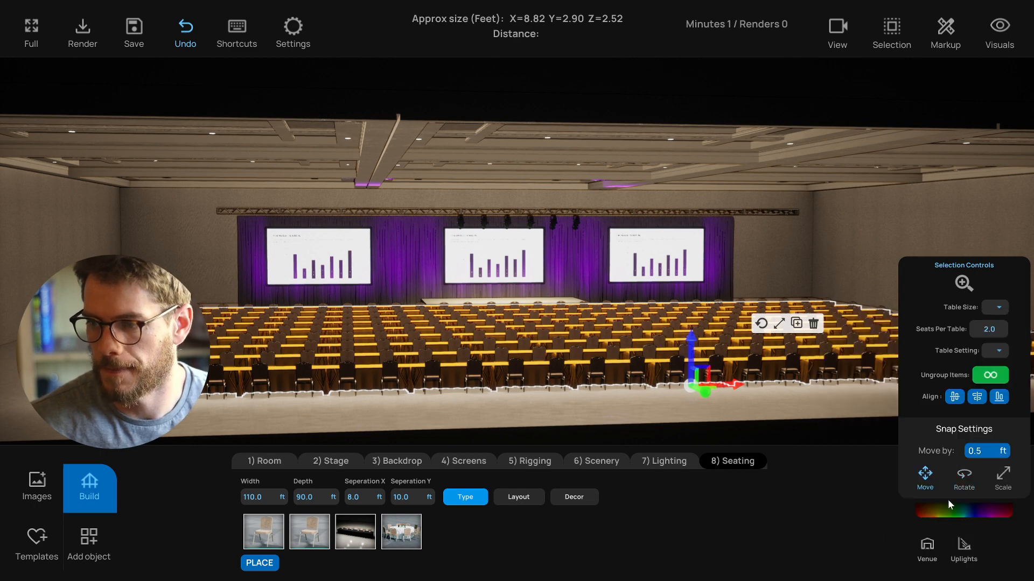
{"action": "left_click", "coordinate": [960, 512]}
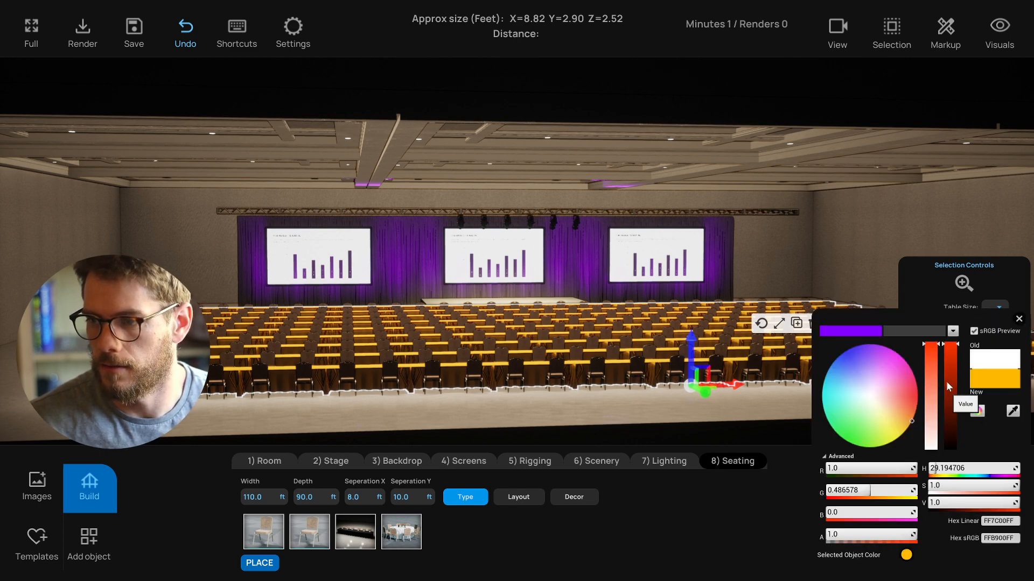
{"action": "mouse_move", "coordinate": [946, 382]}
{"action": "left_mouse_down"}
{"action": "mouse_move", "coordinate": [950, 430]}
{"action": "mouse_move", "coordinate": [953, 397]}
{"action": "left_mouse_up"}
{"action": "left_click", "coordinate": [763, 416]}
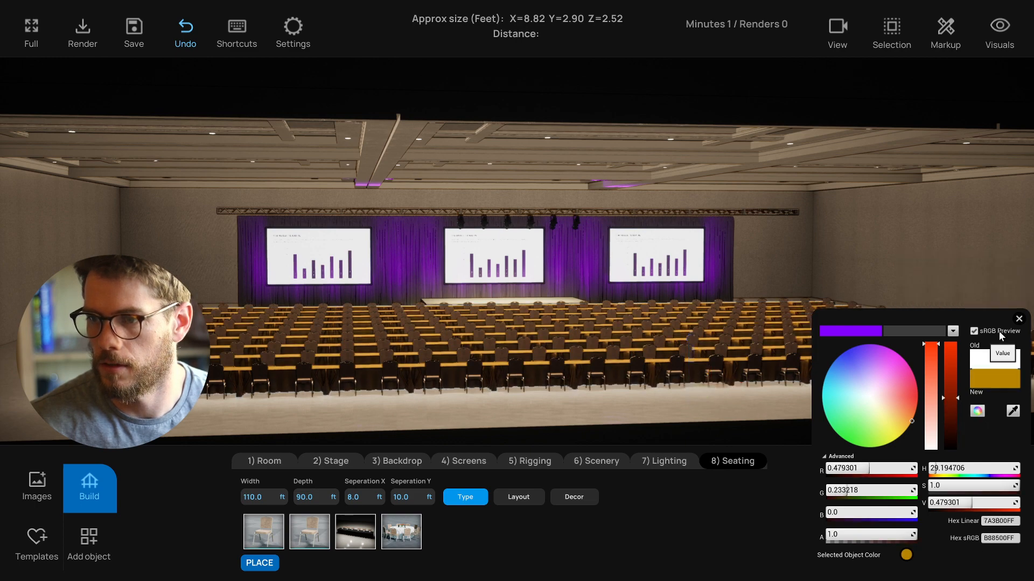
{"action": "left_click", "coordinate": [1018, 320]}
- In top view, select and delete a central column of seats to create a middle aisle
{"action": "left_click_drag", "start_coordinate": [875, 326], "coordinate": [658, 375]}
{"action": "left_click", "coordinate": [658, 375]}
{"action": "key", "text": "t"}
{"action": "scroll", "coordinate": [625, 379], "scroll_direction": "down", "scroll_amount": 2}
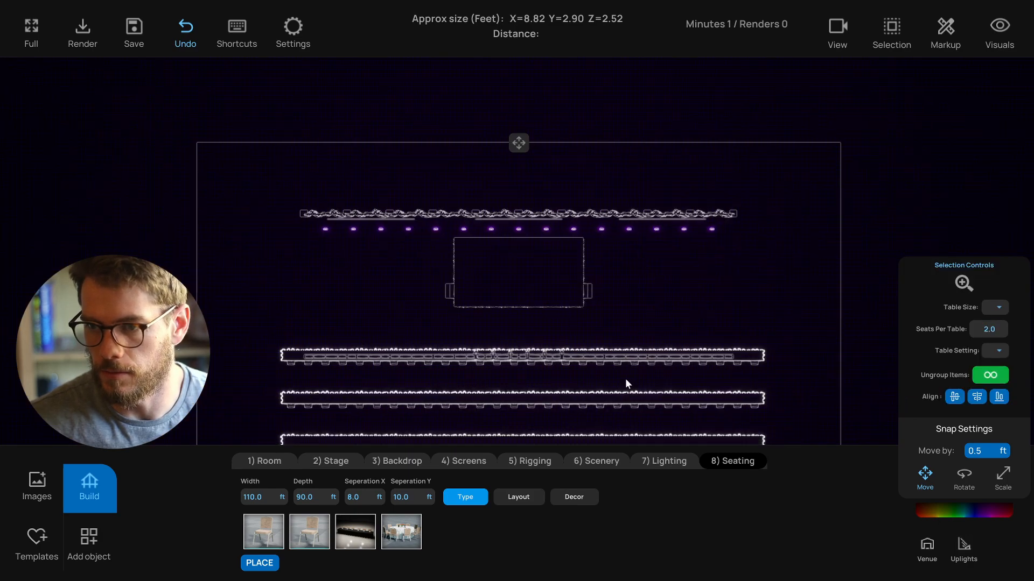
{"action": "middle_click_drag", "start_coordinate": [625, 379], "coordinate": [591, 283]}
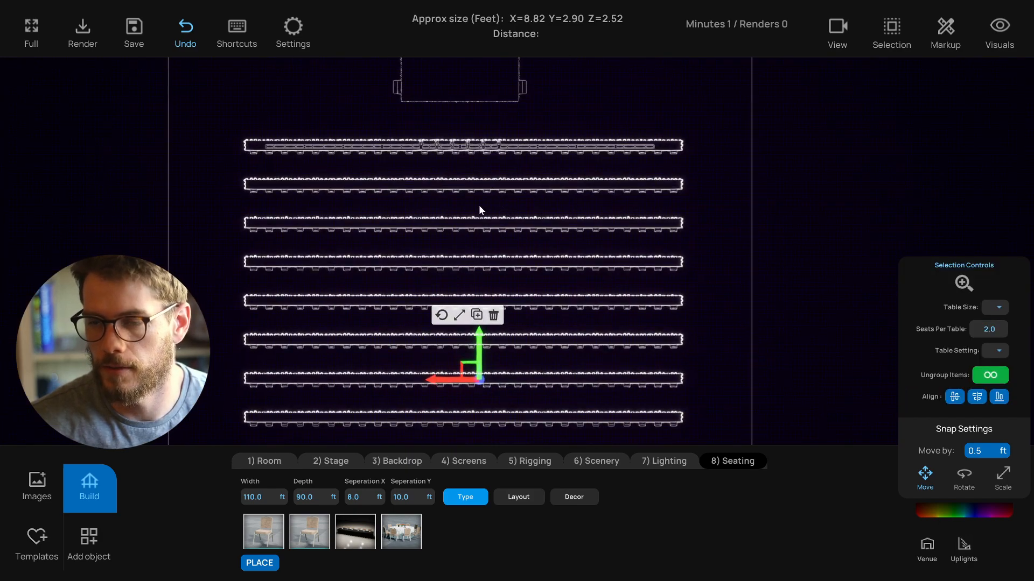
{"action": "middle_click_drag", "start_coordinate": [479, 206], "coordinate": [468, 172]}
{"action": "left_click_drag", "start_coordinate": [471, 426], "coordinate": [468, 137]}
{"action": "key", "text": "Delete"}
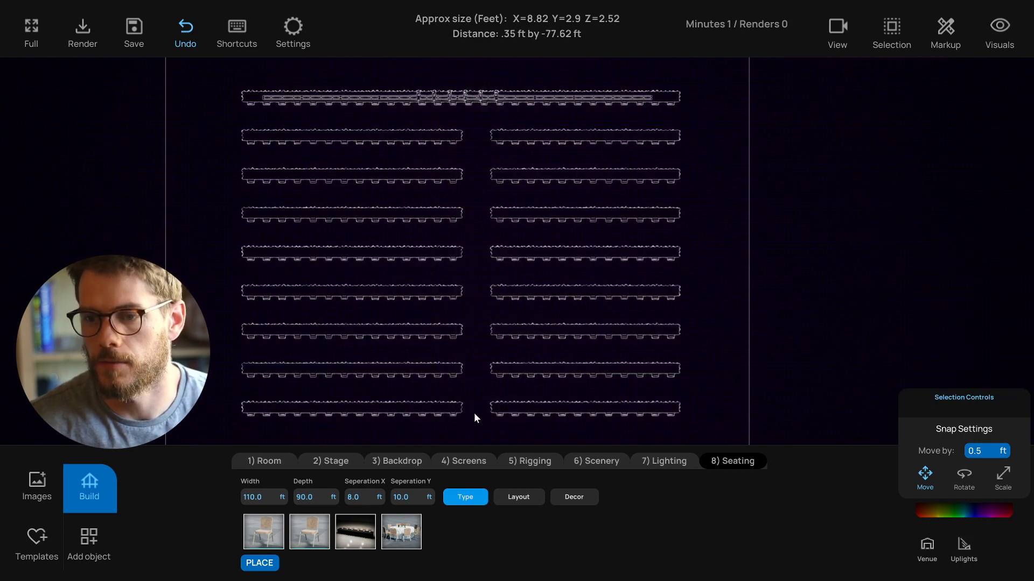
- Select and delete more seats along the aisle to widen it
{"action": "left_click_drag", "start_coordinate": [473, 420], "coordinate": [450, 129]}
{"action": "key", "text": "Delete"}
{"action": "middle_click_drag", "start_coordinate": [450, 129], "coordinate": [454, 152]}
{"action": "left_click_drag", "start_coordinate": [469, 131], "coordinate": [479, 397]}
{"action": "key", "text": "Delete"}
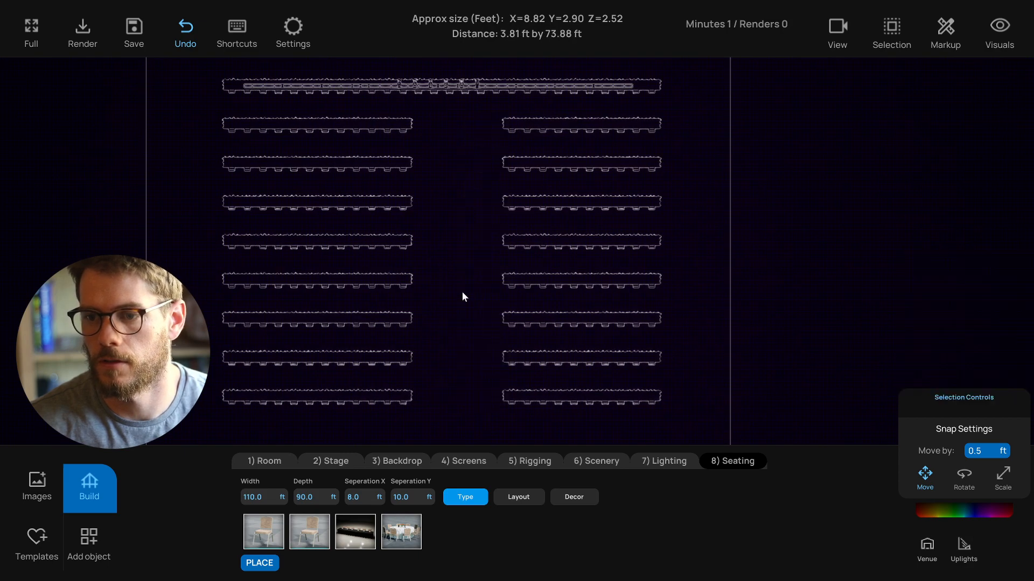
- Select the seats along the aisle and reposition the rows so both seating blocks line up evenly
{"action": "middle_click_drag", "start_coordinate": [461, 296], "coordinate": [450, 277]}
{"action": "scroll", "coordinate": [435, 217], "scroll_direction": "up", "scroll_amount": 2}
{"action": "middle_click_drag", "start_coordinate": [435, 217], "coordinate": [467, 269]}
{"action": "middle_click_drag", "start_coordinate": [469, 311], "coordinate": [463, 282]}
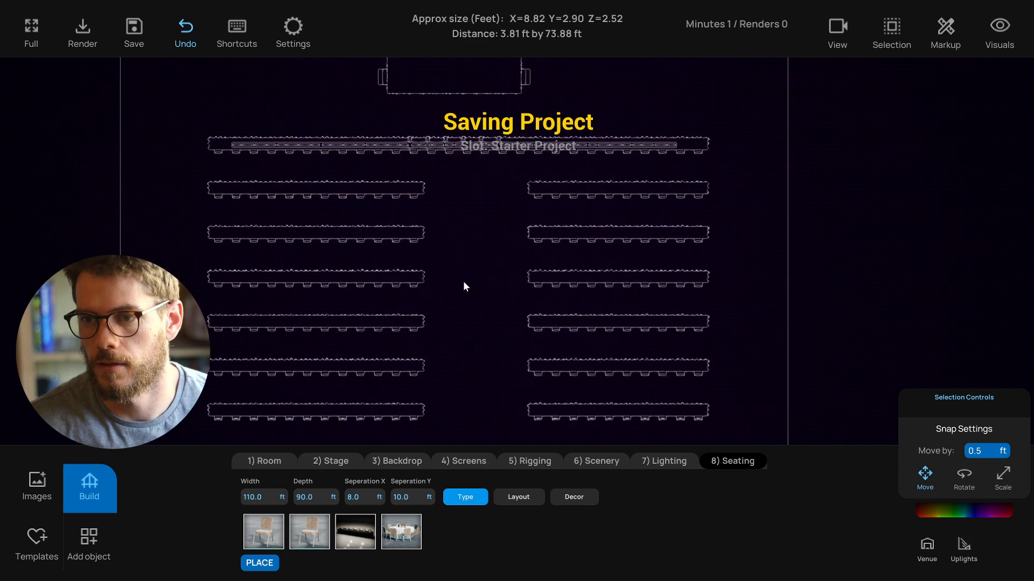
{"action": "scroll", "coordinate": [509, 235], "scroll_direction": "down", "scroll_amount": 2}
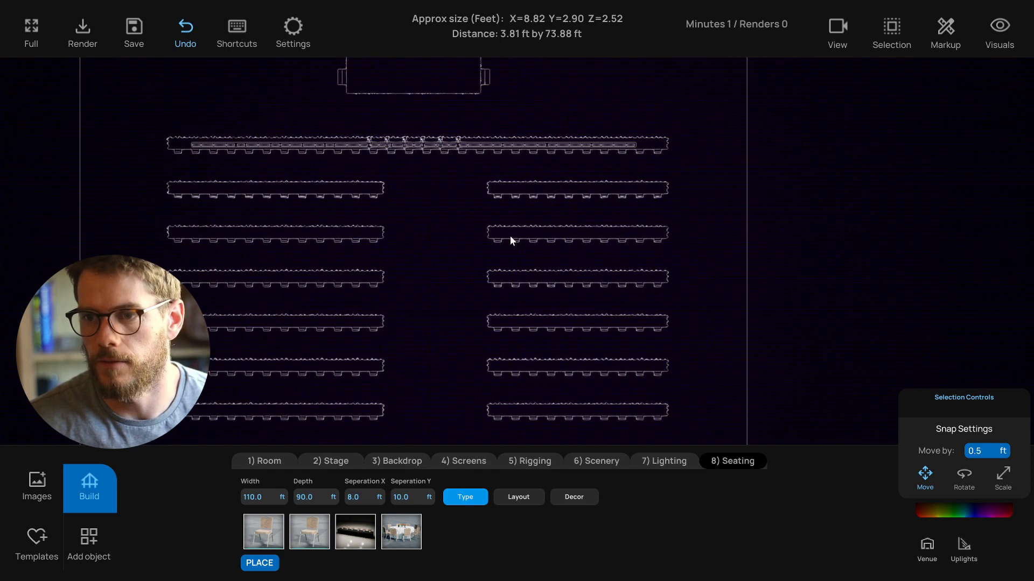
{"action": "middle_click_drag", "start_coordinate": [474, 286], "coordinate": [470, 228]}
{"action": "left_click_drag", "start_coordinate": [474, 141], "coordinate": [445, 409]}
{"action": "key", "text": "ctrl+c"}
{"action": "left_click", "coordinate": [441, 205]}
{"action": "middle_click_drag", "start_coordinate": [441, 202], "coordinate": [440, 169]}
{"action": "scroll", "coordinate": [441, 161], "scroll_direction": "down", "scroll_amount": 1}
{"action": "left_click_drag", "start_coordinate": [451, 100], "coordinate": [445, 342]}
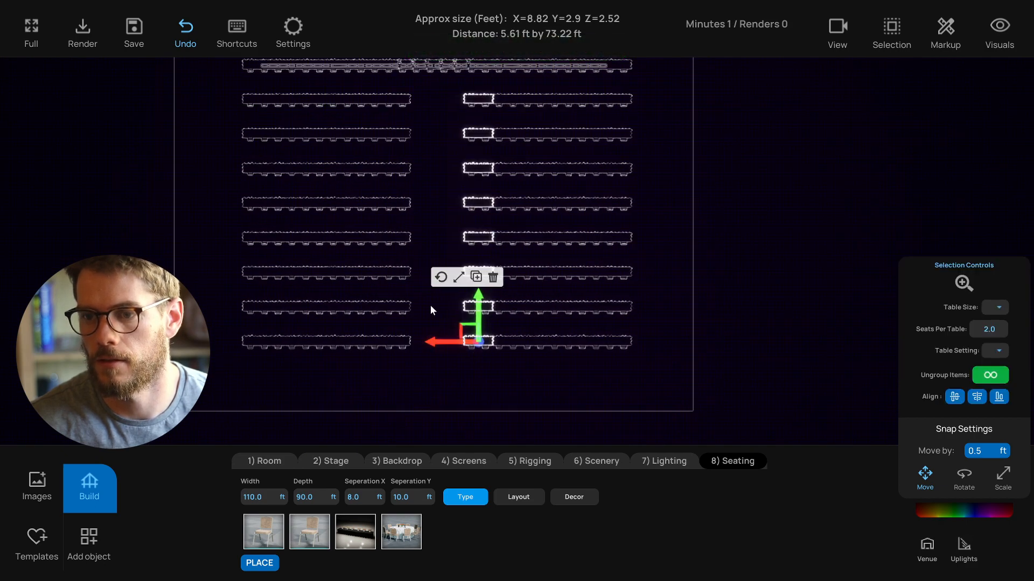
{"action": "left_click", "coordinate": [440, 186]}
{"action": "middle_click_drag", "start_coordinate": [440, 184], "coordinate": [445, 286]}
{"action": "scroll", "coordinate": [439, 218], "scroll_direction": "up", "scroll_amount": 1}
{"action": "middle_click_drag", "start_coordinate": [440, 217], "coordinate": [455, 322]}
{"action": "scroll", "coordinate": [436, 239], "scroll_direction": "up", "scroll_amount": 3}
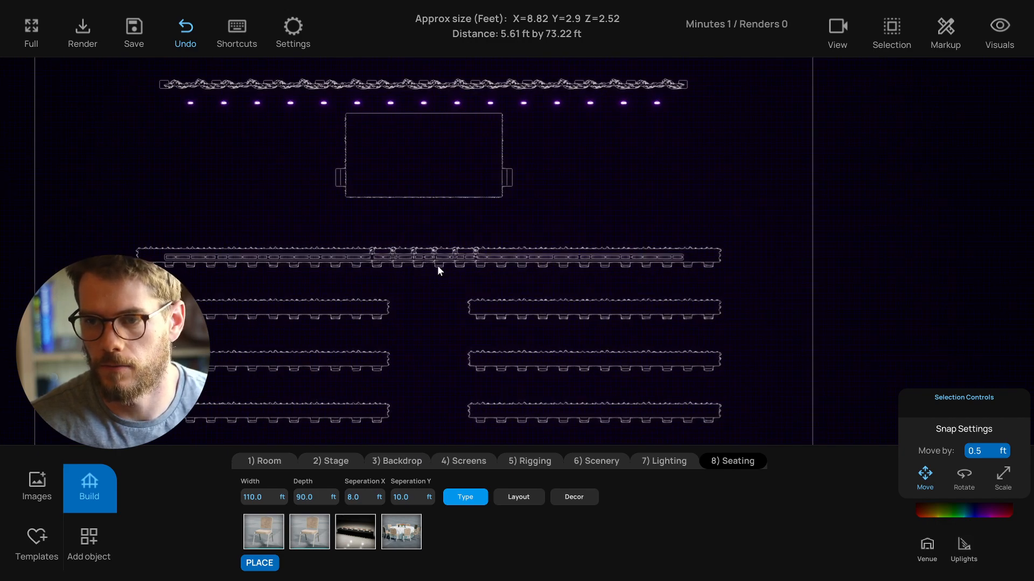
{"action": "middle_click_drag", "start_coordinate": [446, 293], "coordinate": [477, 260]}
{"action": "left_click", "coordinate": [493, 271]}
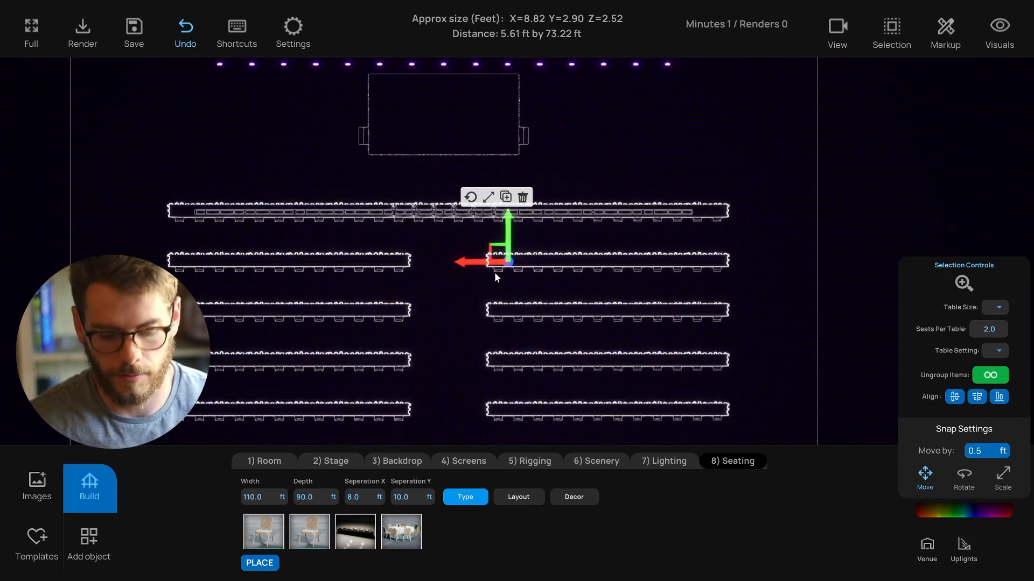
- Return to perspective view to review the seating layout, then open the object library
{"action": "key", "text": "p"}
{"action": "scroll", "coordinate": [496, 329], "scroll_direction": "down", "scroll_amount": 4}
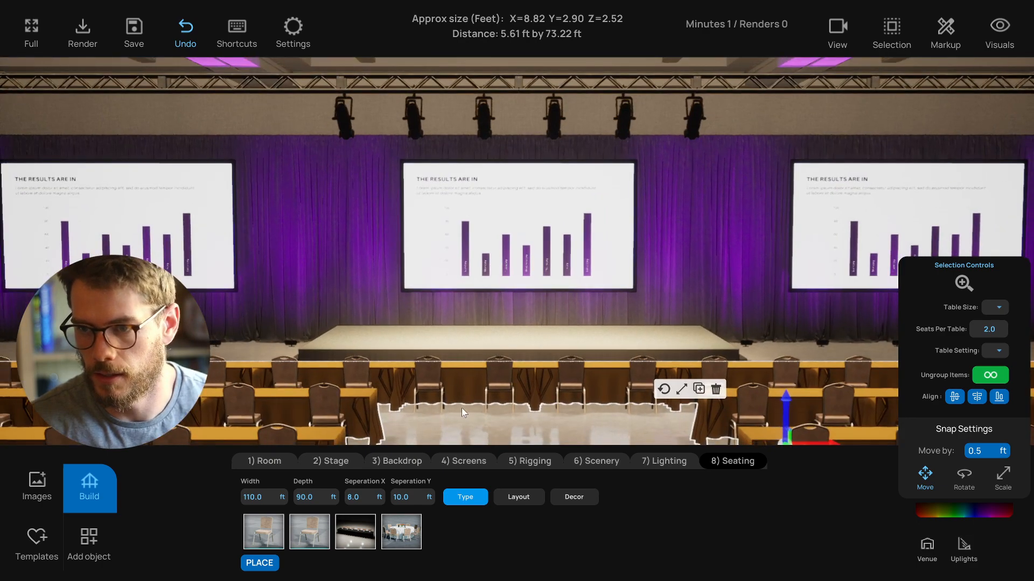
{"action": "scroll", "coordinate": [461, 408], "scroll_direction": "down", "scroll_amount": 2}
{"action": "left_click", "coordinate": [591, 392]}
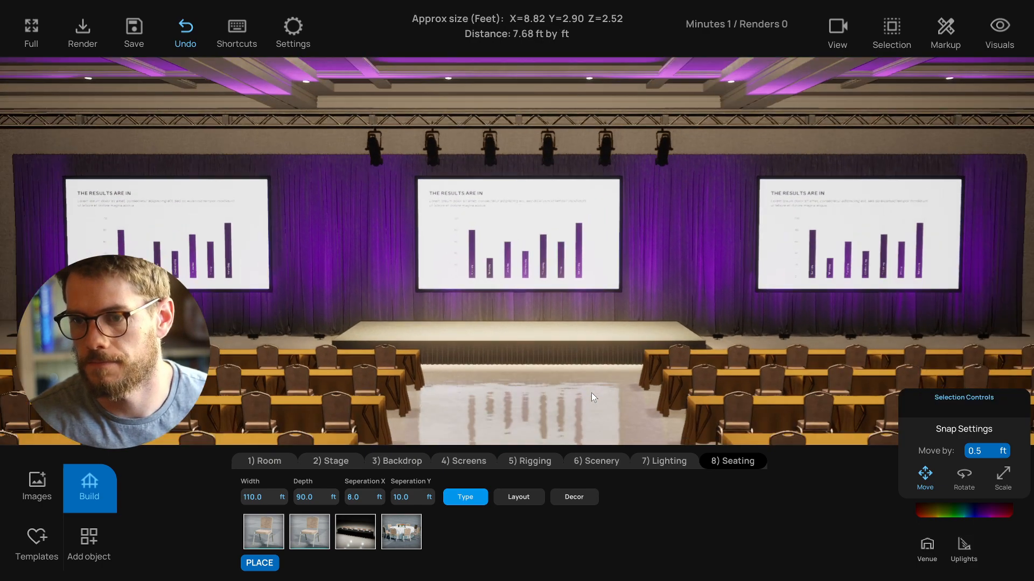
{"action": "scroll", "coordinate": [591, 392], "scroll_direction": "down", "scroll_amount": 3}
{"action": "mouse_move", "coordinate": [558, 397]}
{"action": "middle_mouse_down"}
{"action": "mouse_move", "coordinate": [590, 379]}
{"action": "mouse_move", "coordinate": [565, 384]}
{"action": "middle_mouse_up"}
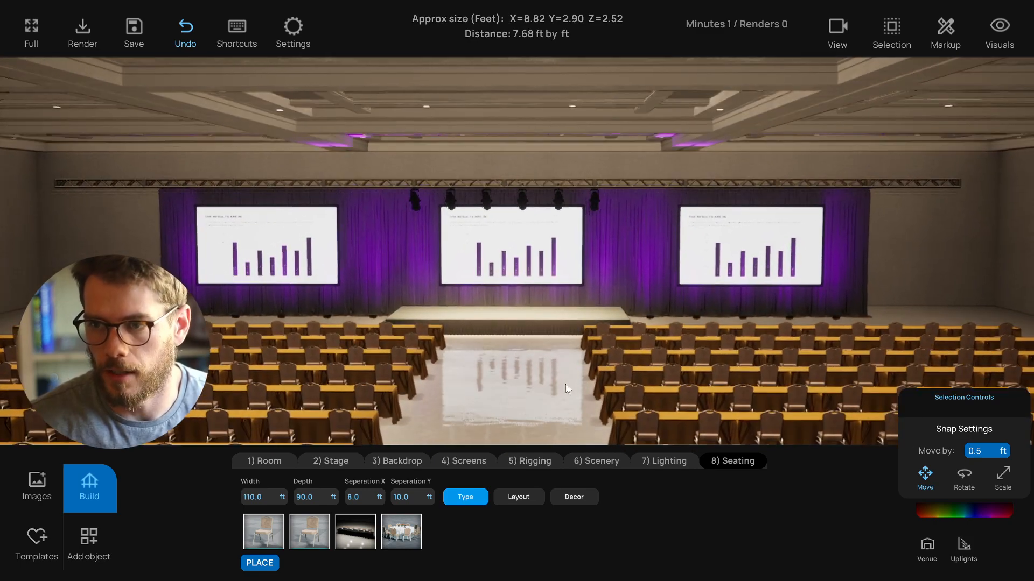
{"action": "scroll", "coordinate": [493, 387], "scroll_direction": "up", "scroll_amount": 3}
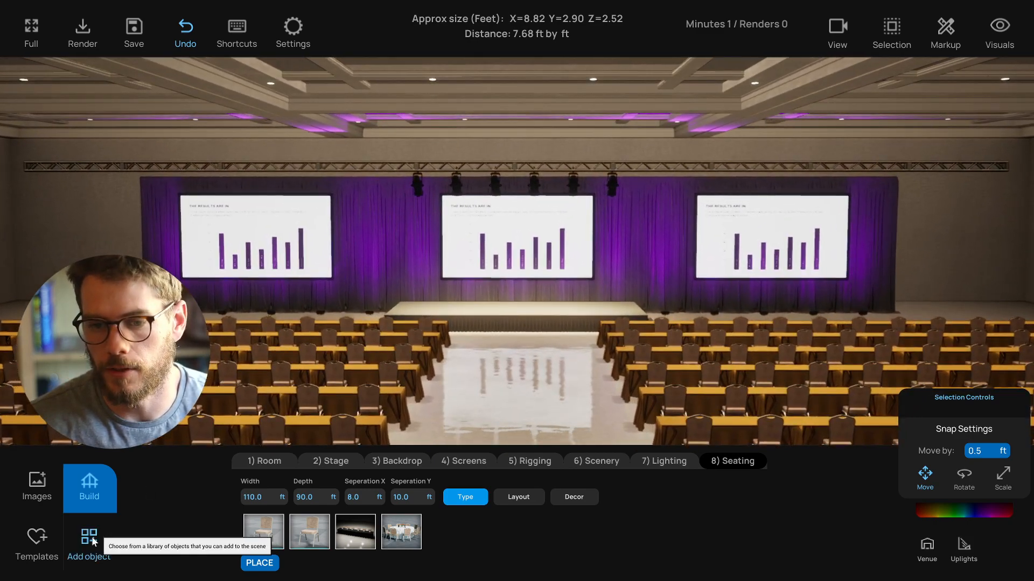
{"action": "left_click", "coordinate": [95, 543]}
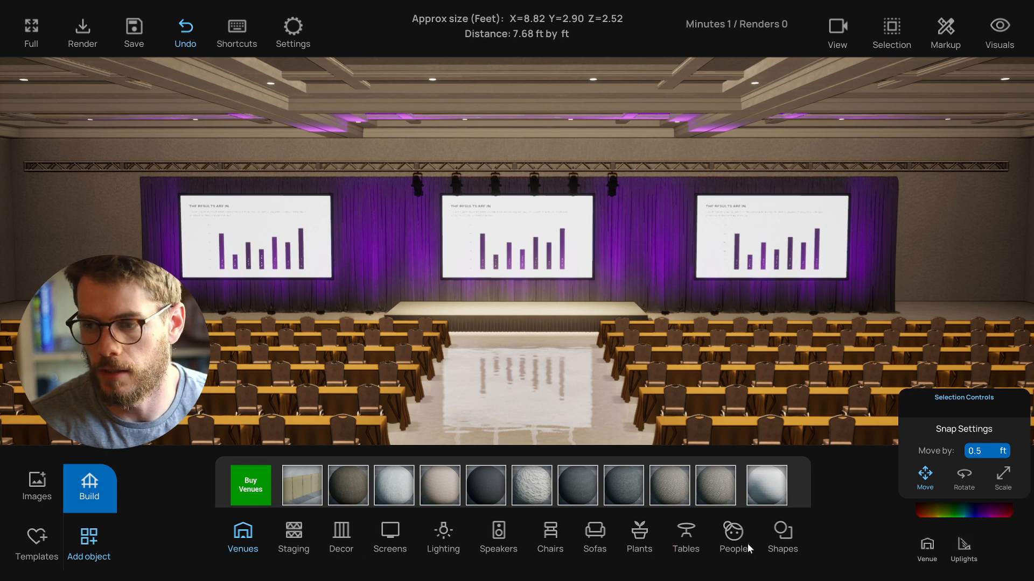
- Add a seated panel group of people in chairs onto the stage
{"action": "left_click", "coordinate": [733, 533]}
{"action": "left_click", "coordinate": [251, 488]}
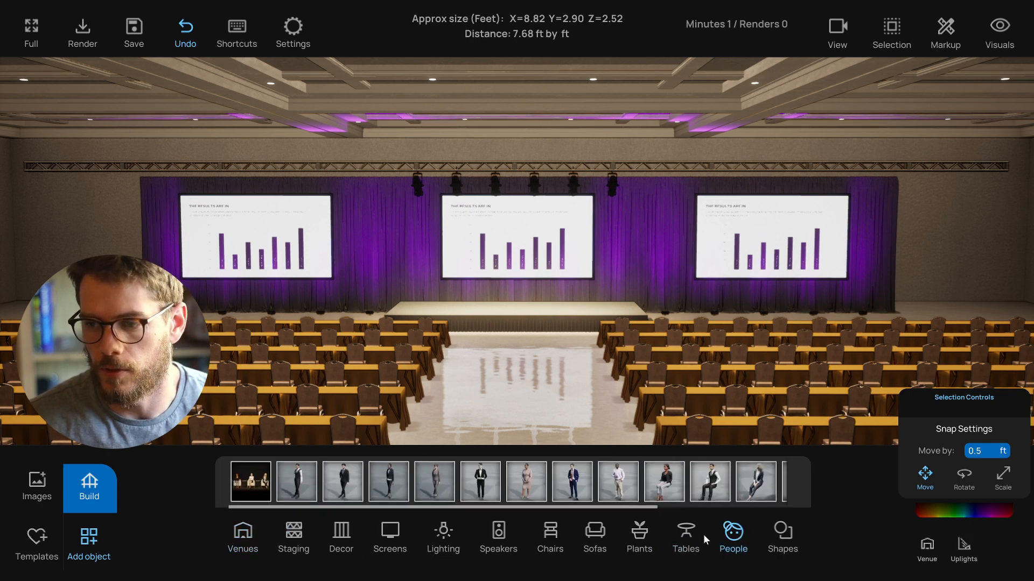
{"action": "left_click", "coordinate": [515, 310]}
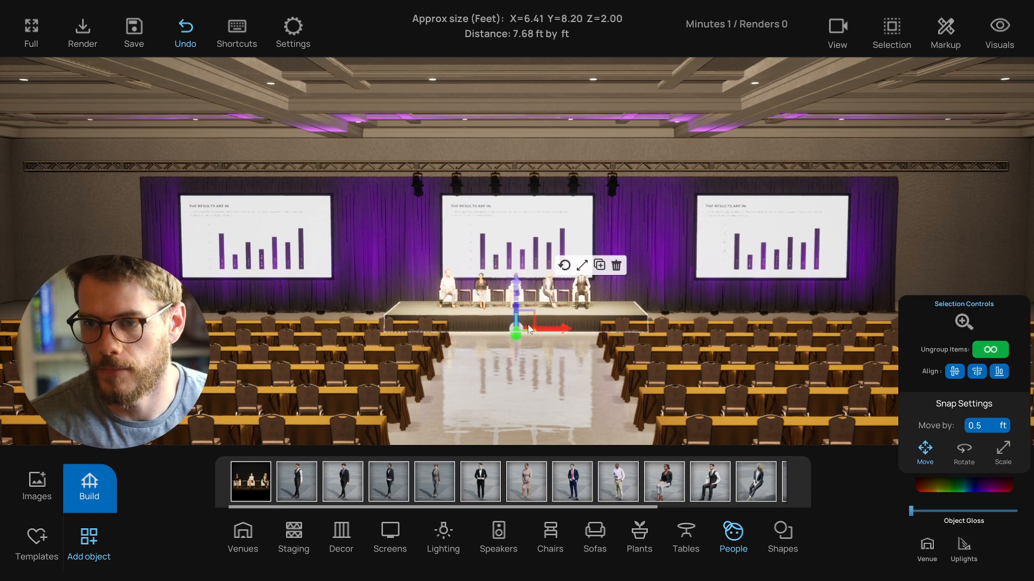
{"action": "scroll", "coordinate": [518, 353], "scroll_direction": "up", "scroll_amount": 5}
{"action": "left_click", "coordinate": [500, 401]}
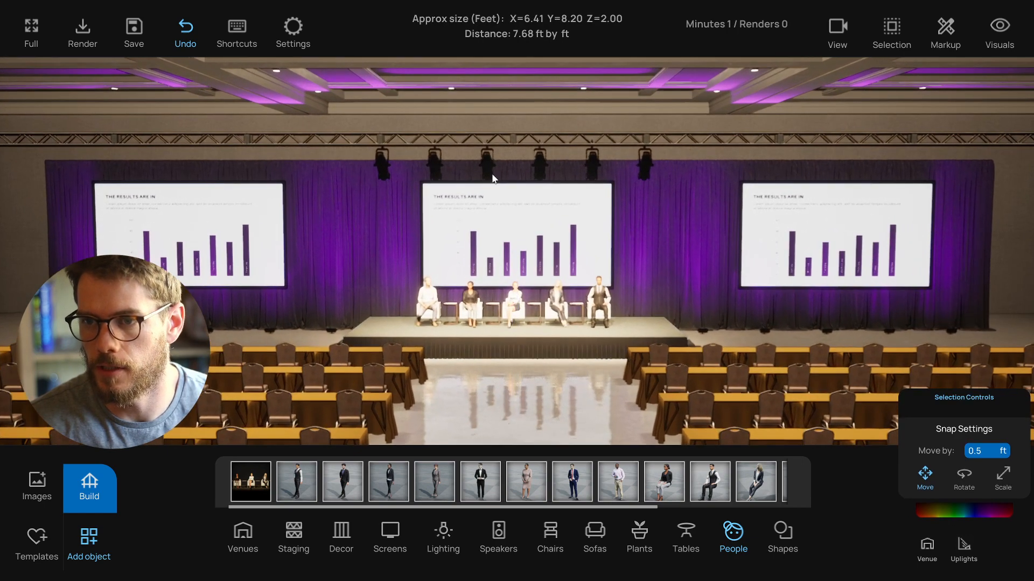
- Zoom in and orbit around the stage to inspect the seated panelists
{"action": "left_click", "coordinate": [487, 165]}
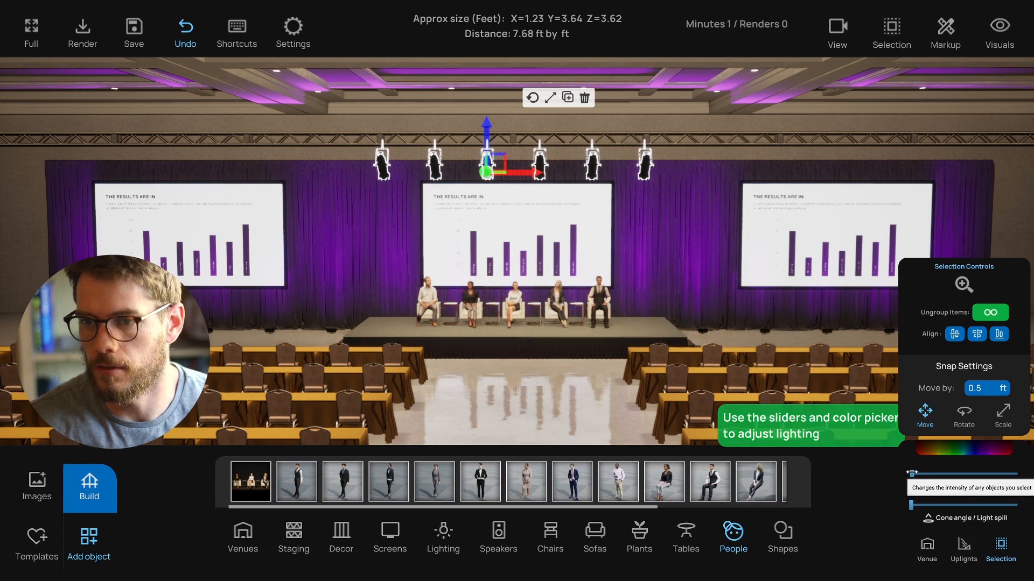
{"action": "right_click_drag", "start_coordinate": [639, 387], "coordinate": [556, 400]}
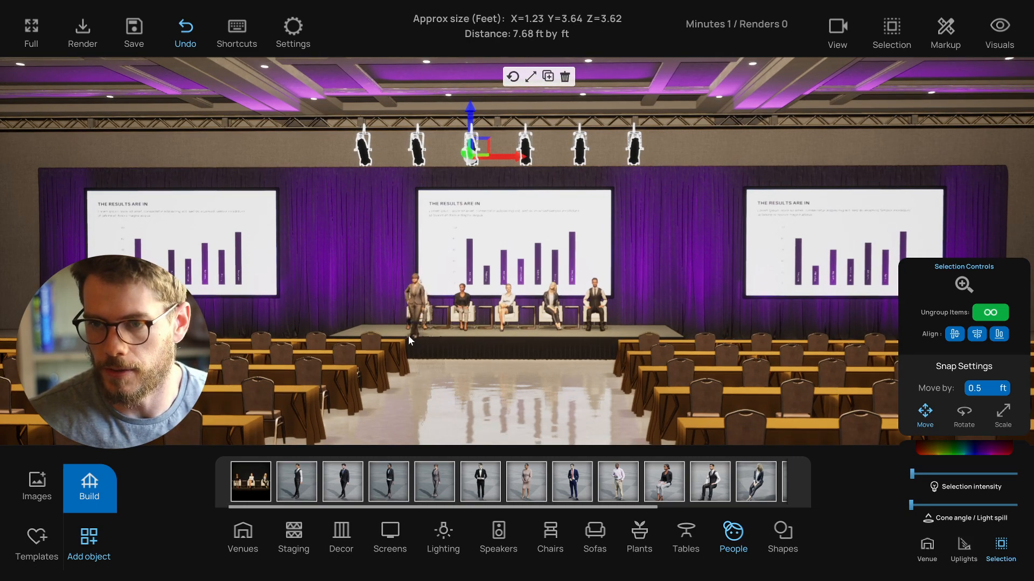
{"action": "left_click_drag", "start_coordinate": [408, 336], "coordinate": [610, 339]}
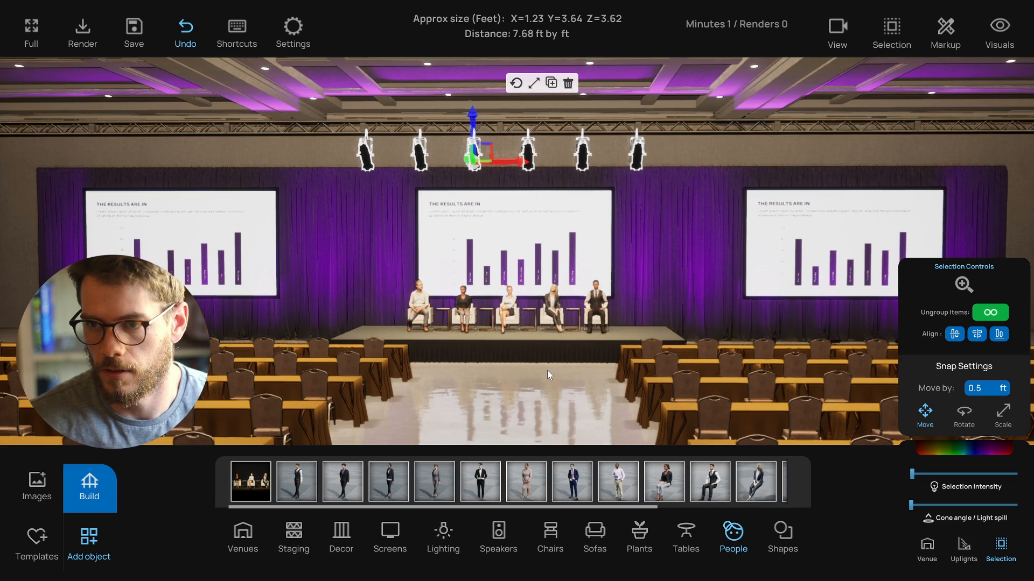
{"action": "scroll", "coordinate": [547, 370], "scroll_direction": "up", "scroll_amount": 4}
{"action": "right_click_drag", "start_coordinate": [558, 381], "coordinate": [469, 359]}
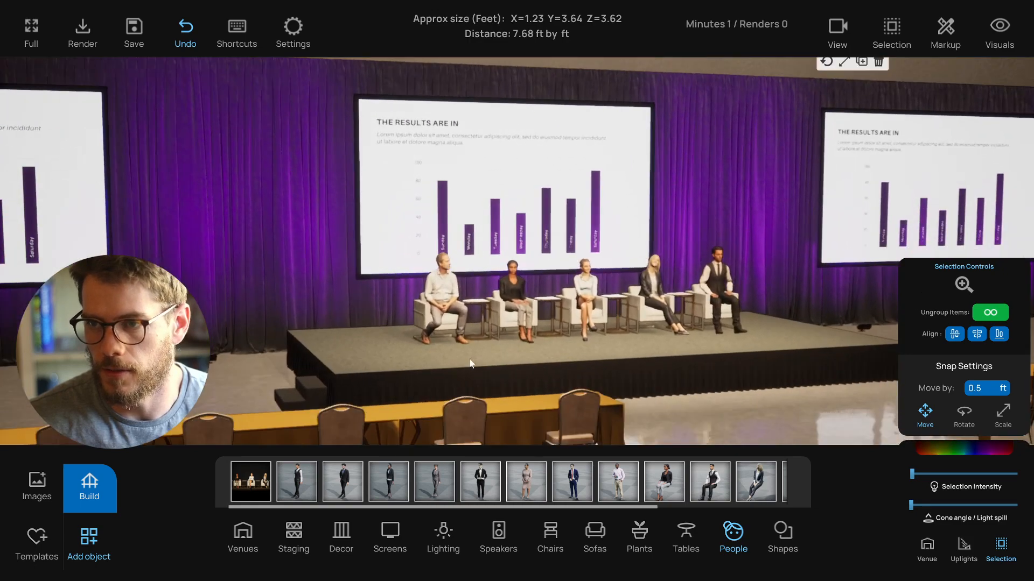
{"action": "left_click", "coordinate": [423, 329]}
{"action": "scroll", "coordinate": [442, 348], "scroll_direction": "up", "scroll_amount": 4}
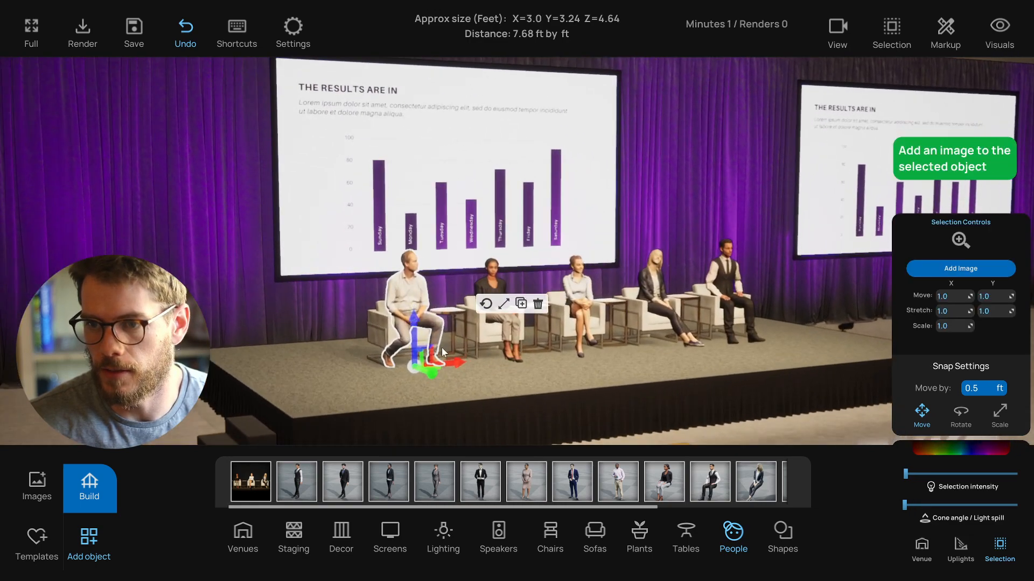
- Select all the panelists' chairs and swap them for the yellow lounge chair model
{"action": "left_click", "coordinate": [405, 343]}
{"action": "left_click", "coordinate": [512, 353], "text": "shift"}
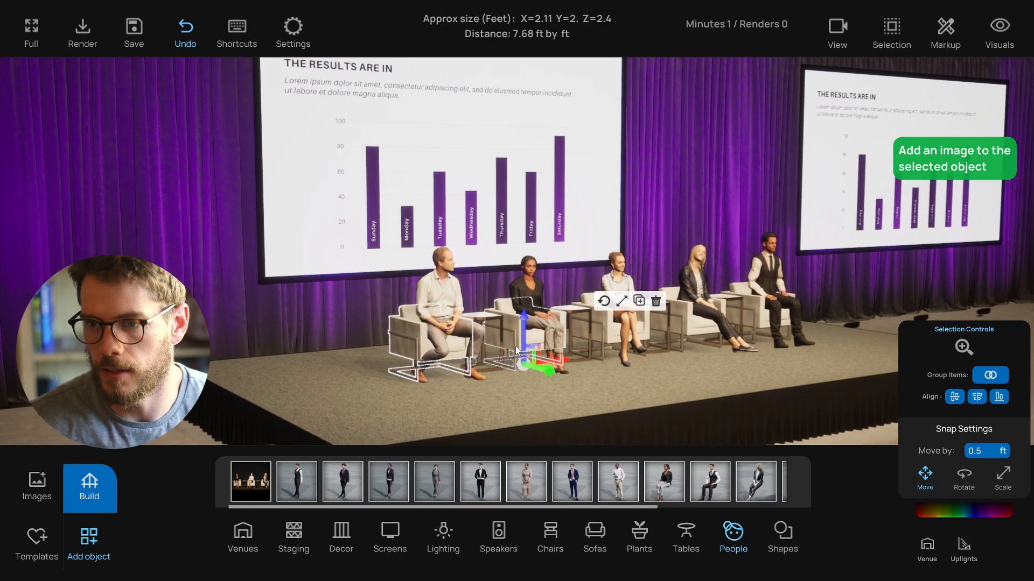
{"action": "left_click", "coordinate": [600, 334], "text": "shift"}
{"action": "left_click", "coordinate": [687, 330], "text": "shift"}
{"action": "key", "text": "d"}
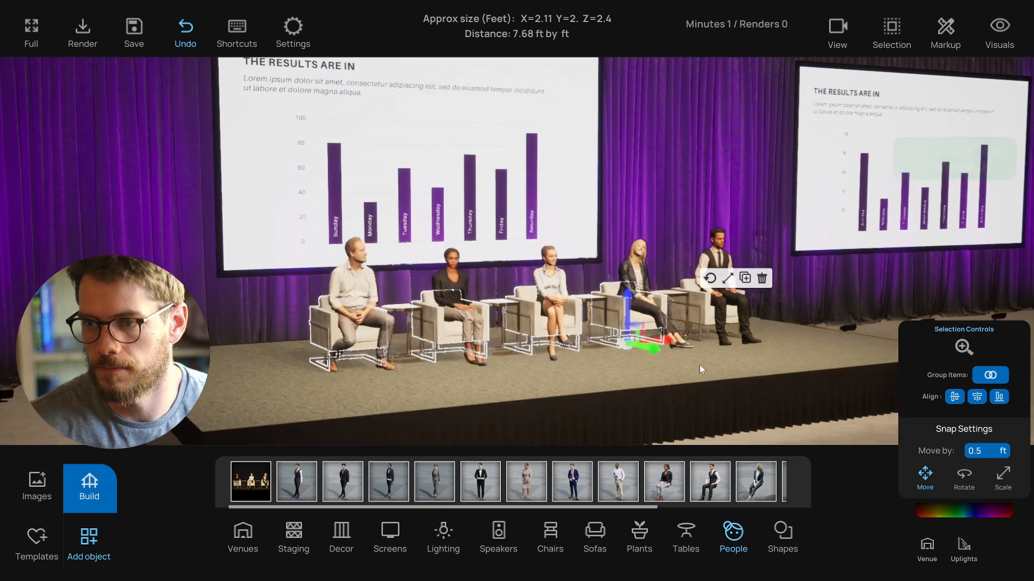
{"action": "right_click_drag", "start_coordinate": [699, 364], "coordinate": [560, 368]}
{"action": "left_click", "coordinate": [274, 326], "text": "shift"}
{"action": "key", "text": "a"}
{"action": "right_click_drag", "start_coordinate": [225, 372], "coordinate": [371, 369]}
{"action": "left_click", "coordinate": [549, 536]}
{"action": "key", "text": "s"}
{"action": "key", "text": "e"}
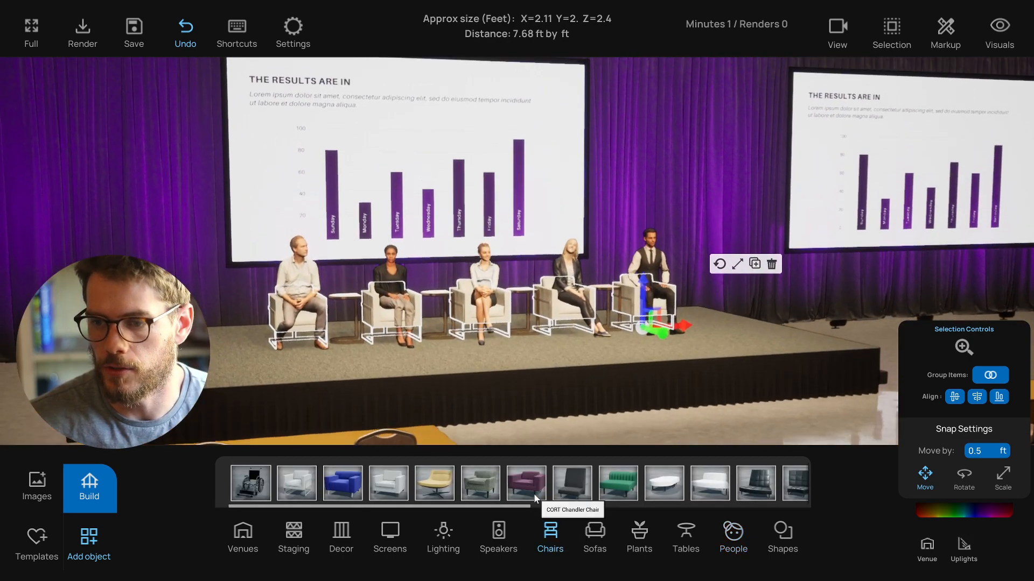
{"action": "left_click", "coordinate": [493, 485]}
{"action": "key", "text": "s"}
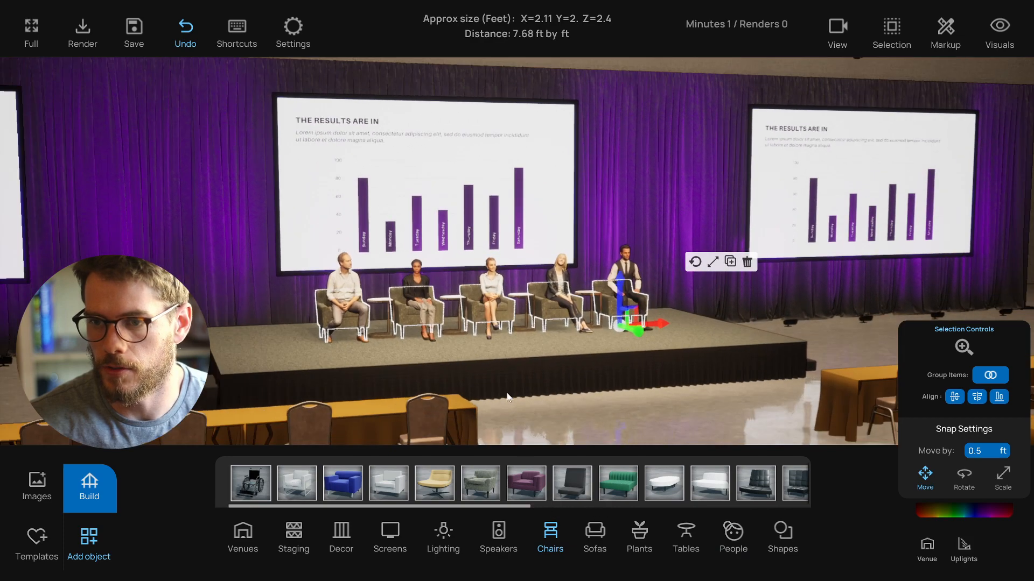
{"action": "left_click", "coordinate": [433, 483]}
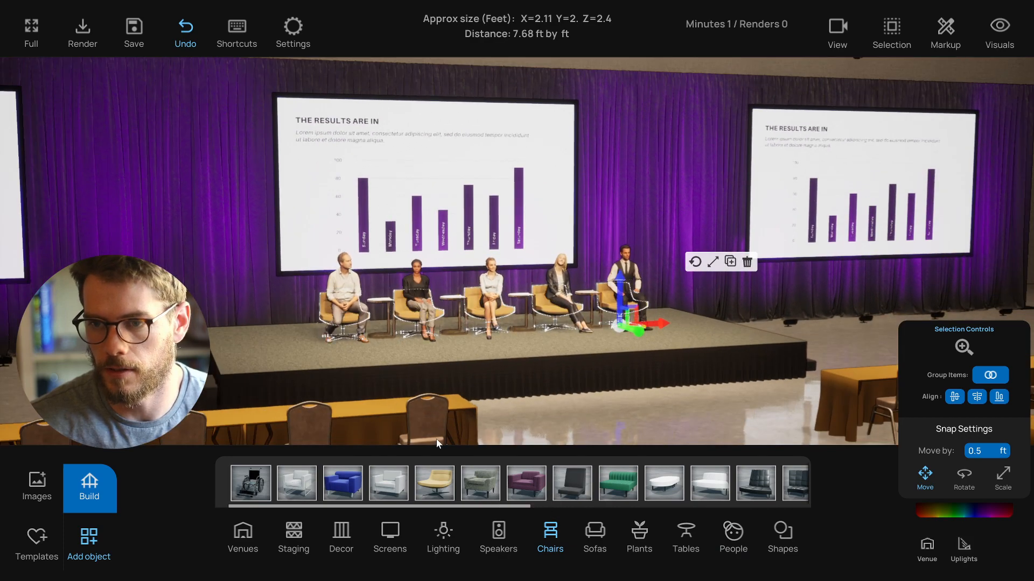
{"action": "key", "text": "s"}
{"action": "left_click", "coordinate": [644, 413]}
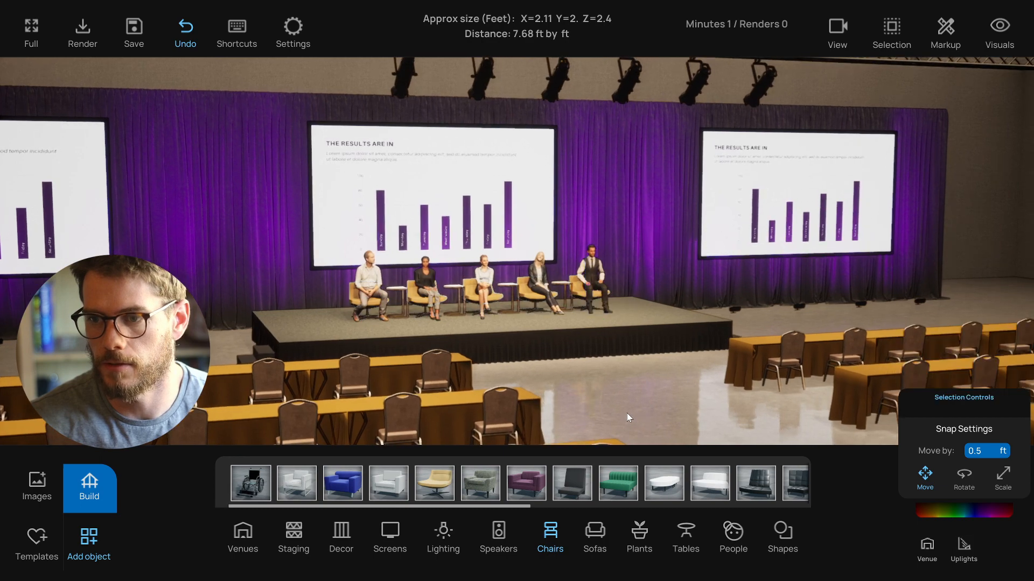
{"action": "key", "text": "d"}
{"action": "right_click_drag", "start_coordinate": [627, 412], "coordinate": [545, 416]}
{"action": "key", "text": "a"}
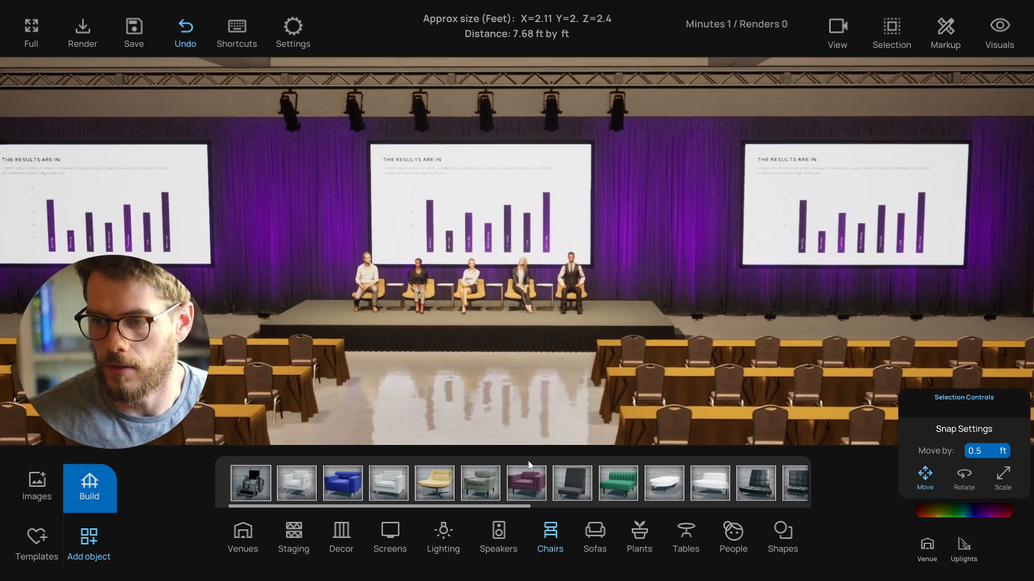
{"action": "key", "text": "s"}
{"action": "key", "text": "a"}
{"action": "key", "text": "w"}
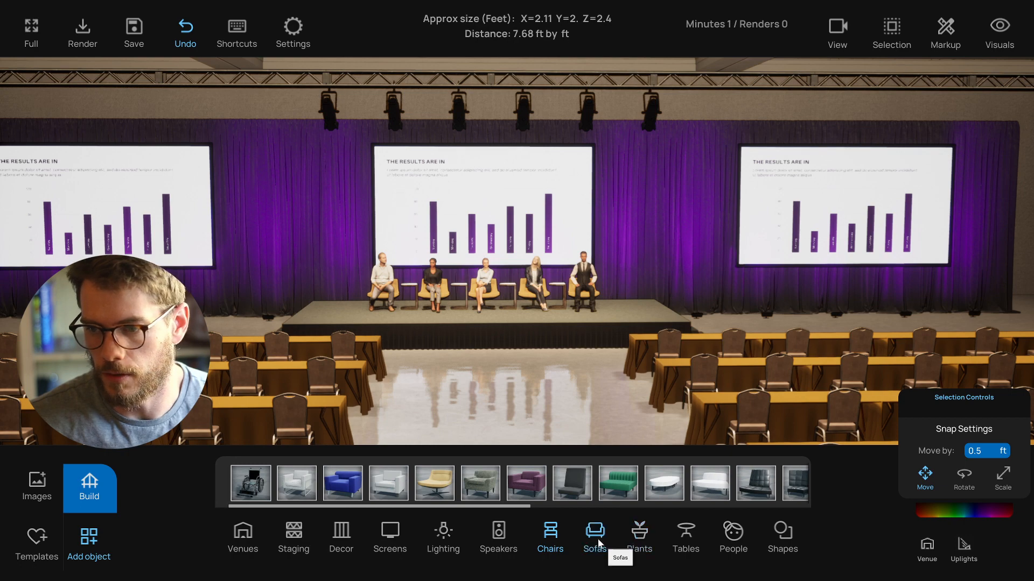
{"action": "left_click", "coordinate": [497, 532]}
{"action": "key", "text": "s"}
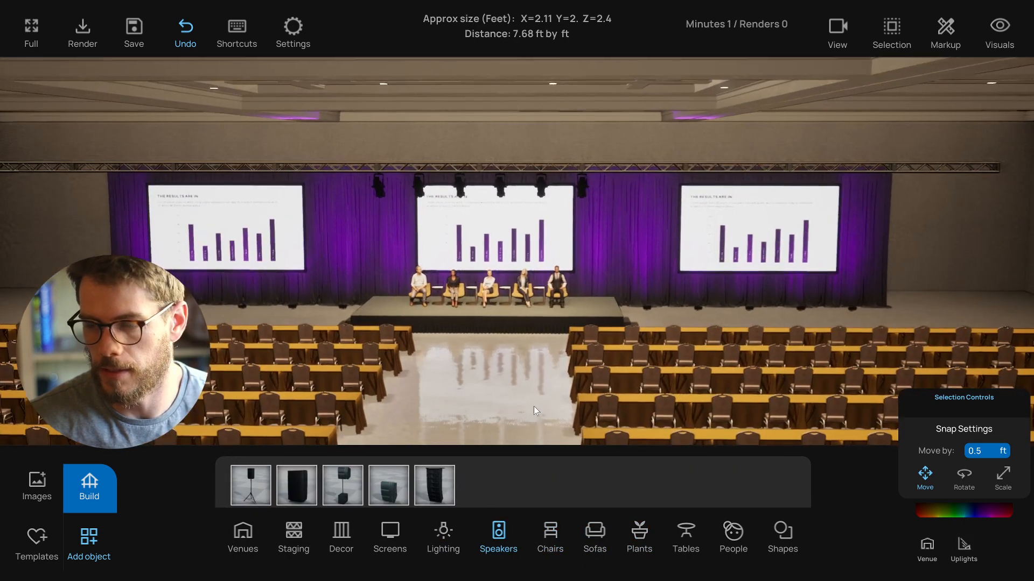
{"action": "right_click_drag", "start_coordinate": [533, 406], "coordinate": [534, 416]}
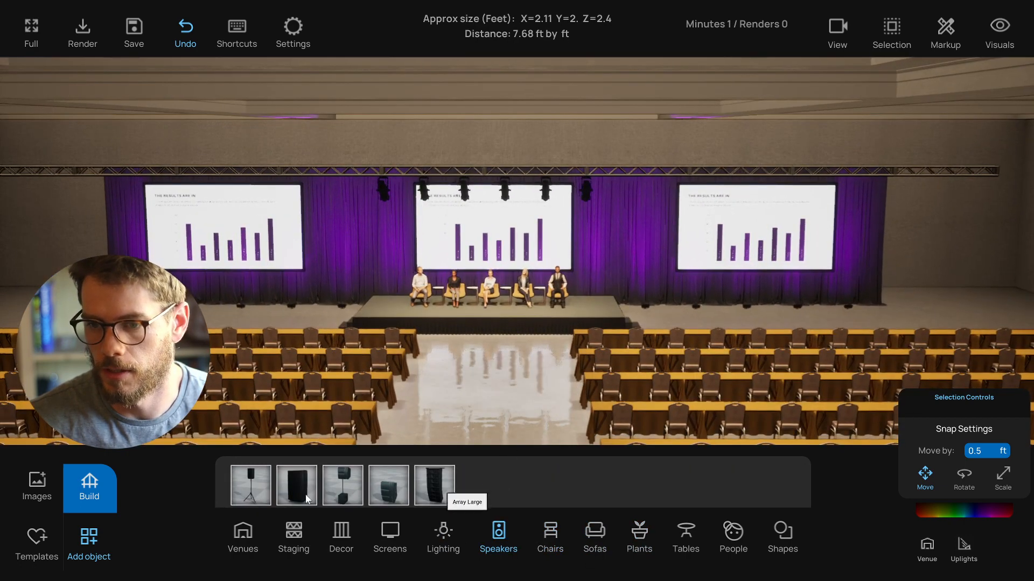
{"action": "left_click_drag", "start_coordinate": [340, 492], "coordinate": [912, 314]}
{"action": "key", "text": "Delete"}
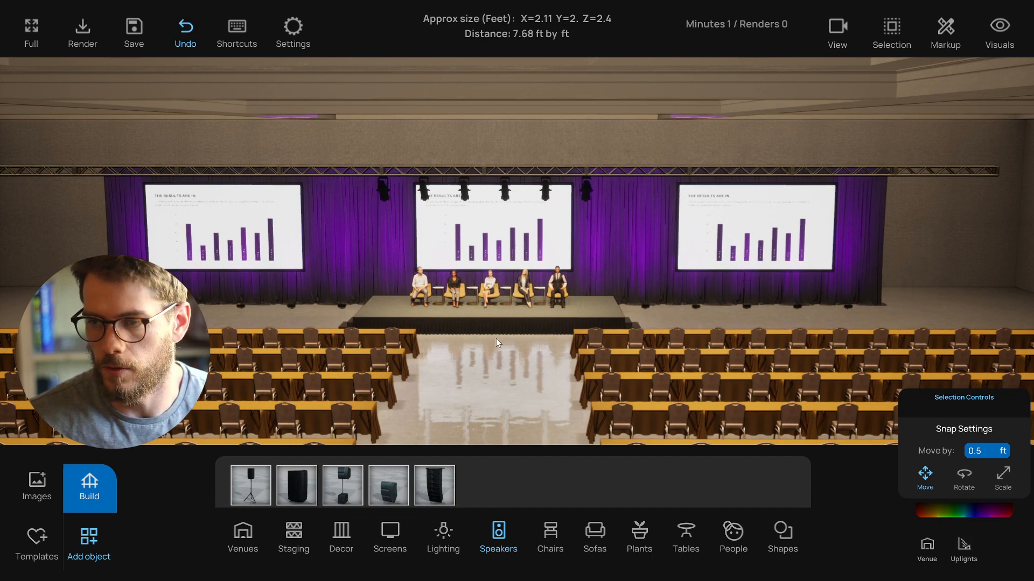
- Hang large array speakers from the front truss, copying them to both sides of each screen
{"action": "right_click_drag", "start_coordinate": [496, 338], "coordinate": [428, 288]}
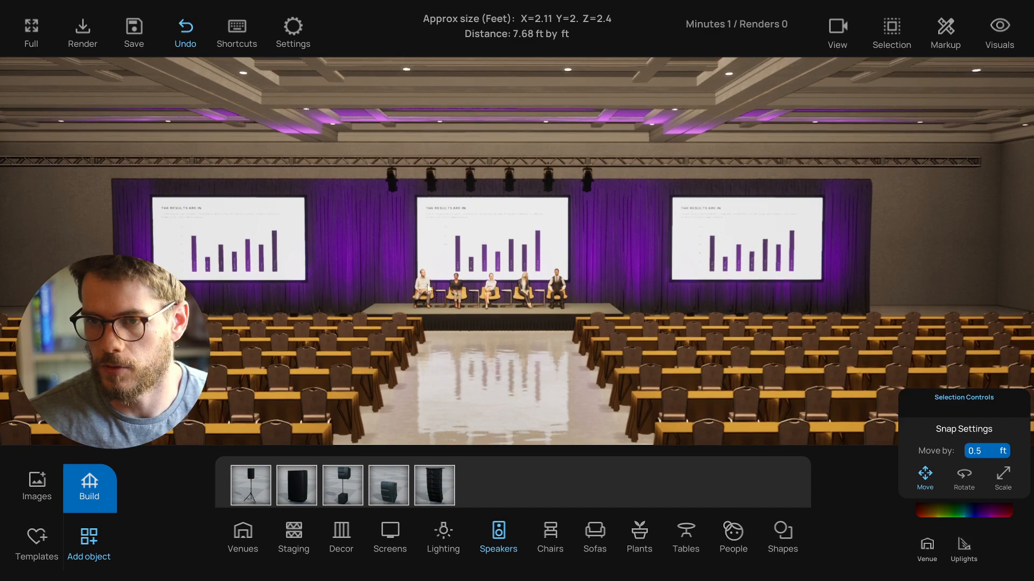
{"action": "left_click_drag", "start_coordinate": [434, 488], "coordinate": [944, 183]}
{"action": "left_click", "coordinate": [945, 165]}
{"action": "left_click", "coordinate": [946, 137]}
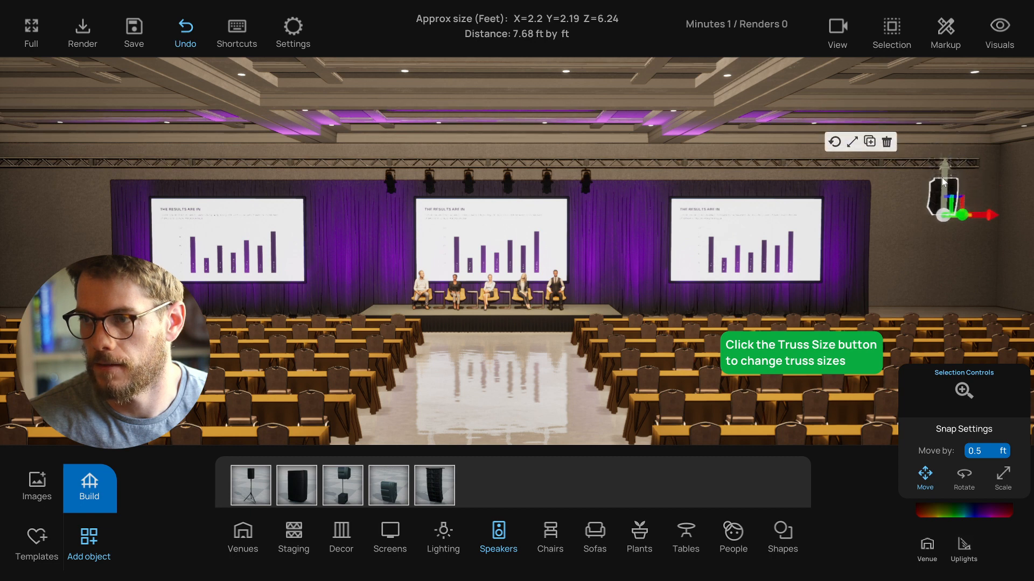
{"action": "left_click_drag", "start_coordinate": [987, 215], "coordinate": [60, 214], "text": "alt"}
{"action": "right_click_drag", "start_coordinate": [203, 265], "coordinate": [156, 235]}
{"action": "left_click_drag", "start_coordinate": [127, 216], "coordinate": [133, 217]}
{"action": "left_click", "coordinate": [132, 229]}
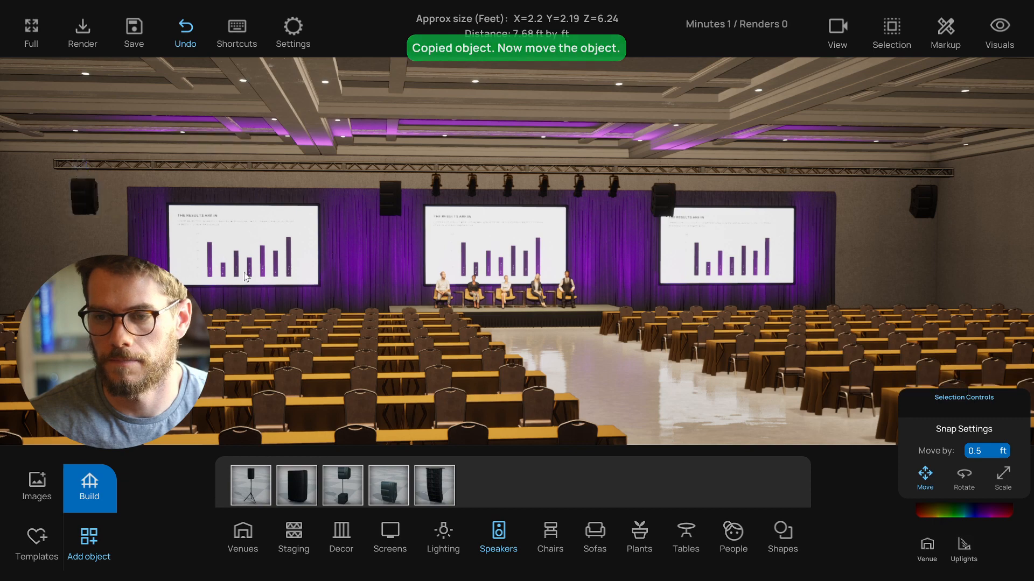
{"action": "right_click_drag", "start_coordinate": [366, 280], "coordinate": [435, 295]}
{"action": "mouse_move", "coordinate": [495, 312]}
{"action": "right_mouse_down"}
{"action": "mouse_move", "coordinate": [469, 309]}
{"action": "mouse_move", "coordinate": [488, 310]}
{"action": "mouse_move", "coordinate": [489, 324]}
{"action": "right_mouse_up"}
- Open the lighting build options and place a row of lights along the truss
{"action": "left_click", "coordinate": [443, 533]}
{"action": "scroll", "coordinate": [511, 415], "scroll_direction": "down", "scroll_amount": 5}
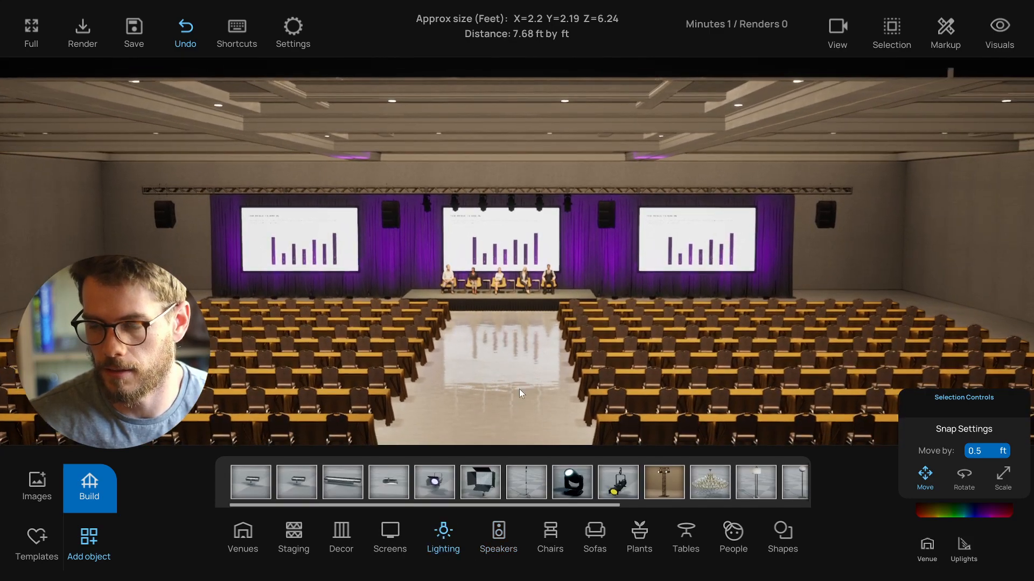
{"action": "left_click", "coordinate": [90, 487]}
{"action": "left_click", "coordinate": [647, 461]}
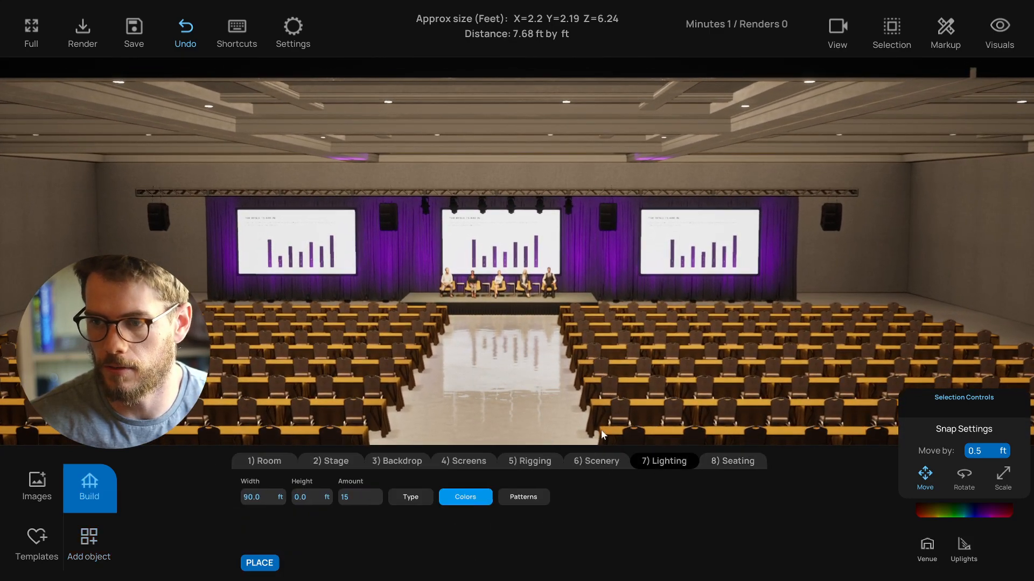
{"action": "scroll", "coordinate": [521, 369], "scroll_direction": "up", "scroll_amount": 4}
{"action": "left_click", "coordinate": [409, 497]}
{"action": "scroll", "coordinate": [475, 354], "scroll_direction": "down", "scroll_amount": 4}
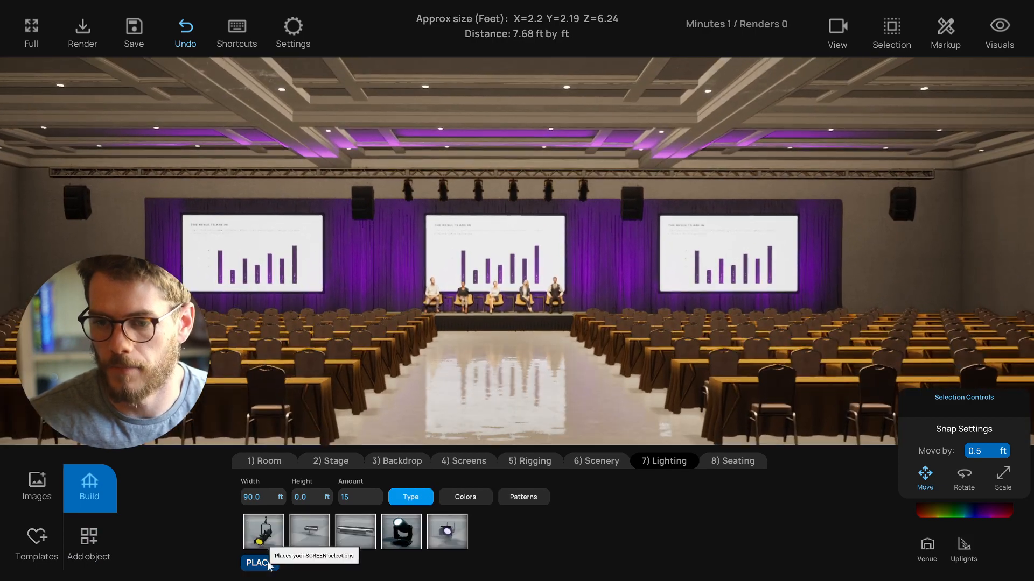
{"action": "left_click", "coordinate": [259, 563]}
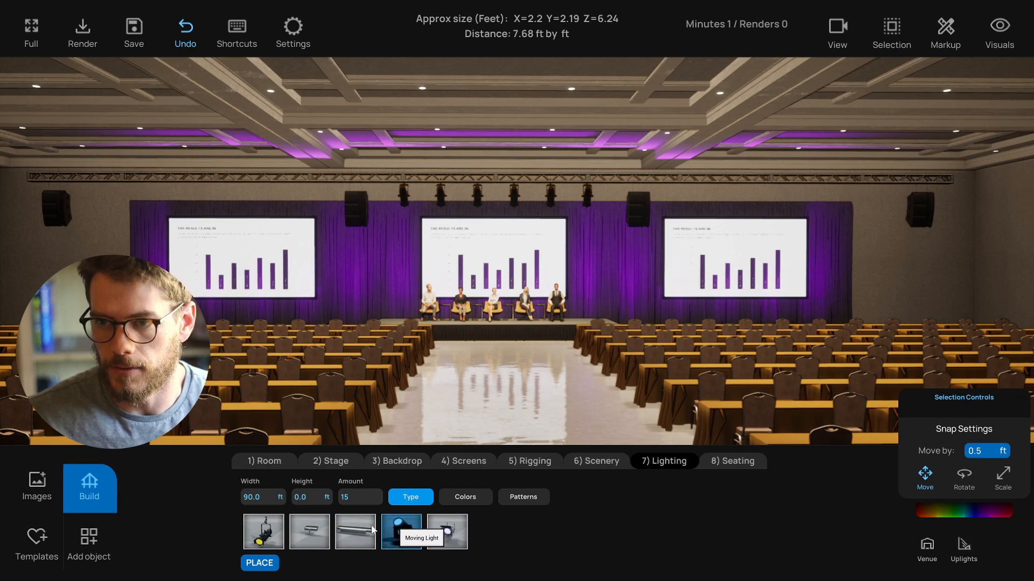
- Set the lighting row's height to 18 ft
{"action": "left_click", "coordinate": [303, 498]}
{"action": "type", "text": "16"}
{"action": "key", "text": "Return"}
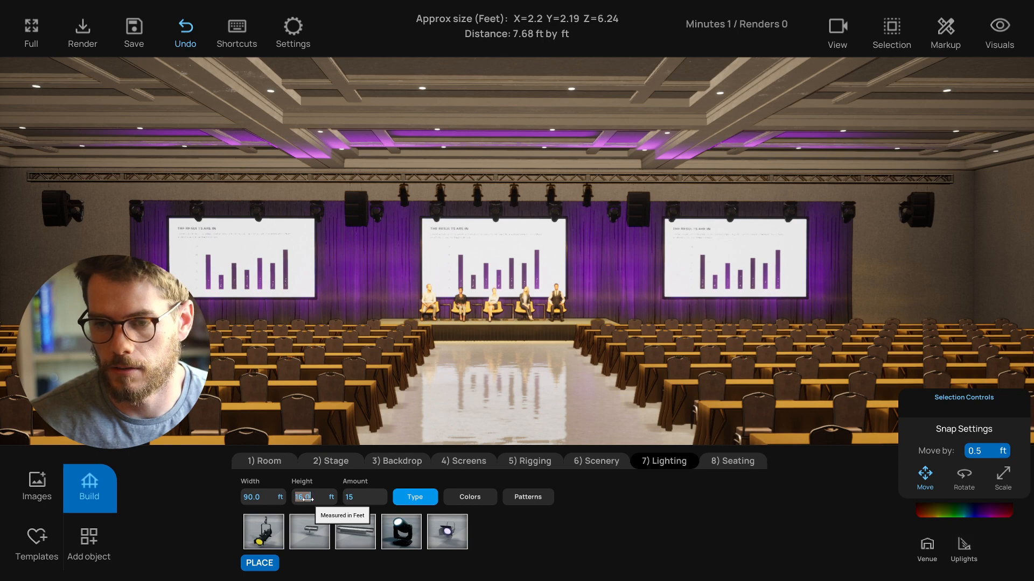
{"action": "type", "text": "18"}
{"action": "key", "text": "Return"}
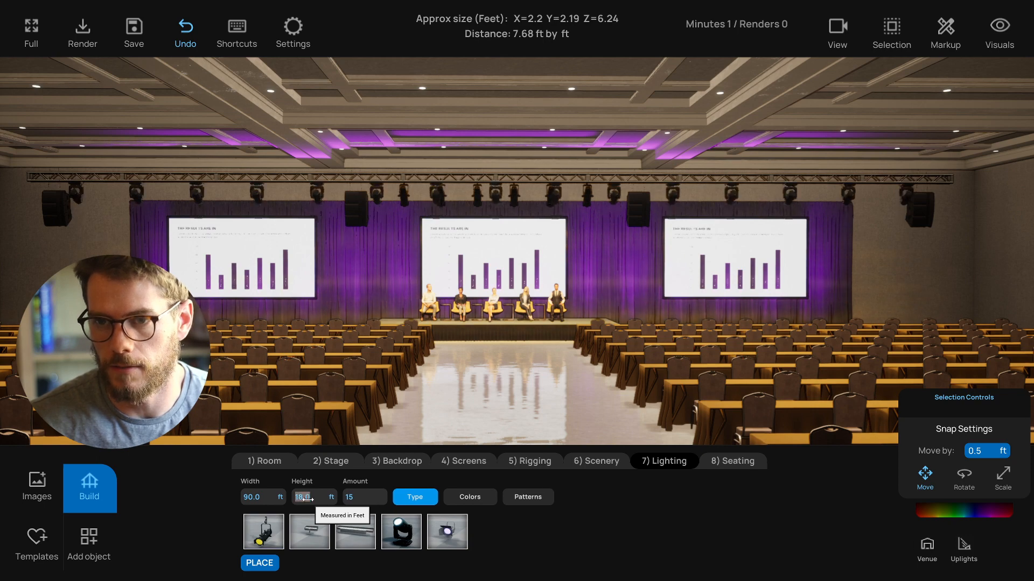
- Set the number of lights in the row to 6
{"action": "left_click", "coordinate": [443, 309]}
{"action": "scroll", "coordinate": [443, 310], "scroll_direction": "down", "scroll_amount": 3}
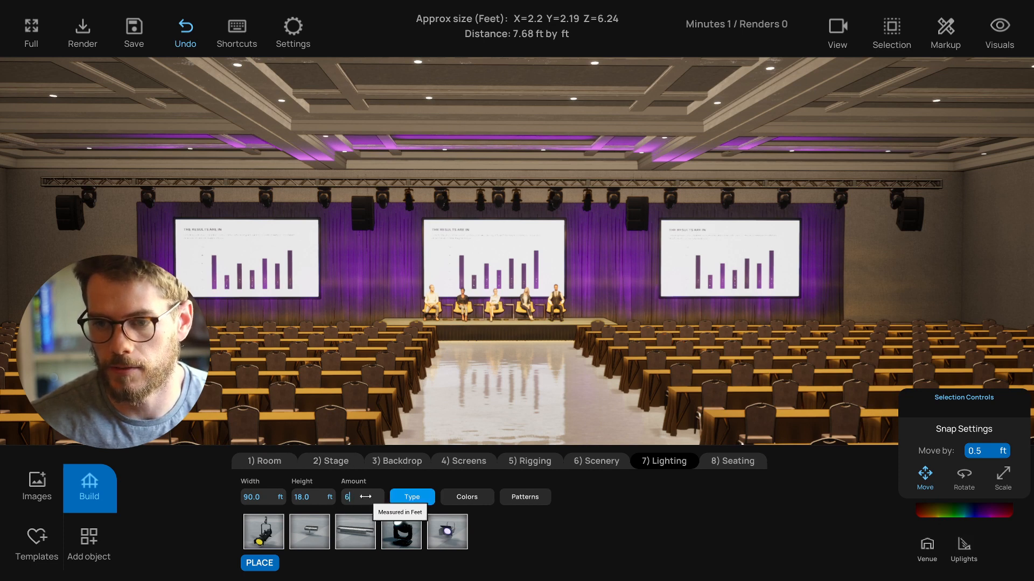
{"action": "key", "text": "Return"}
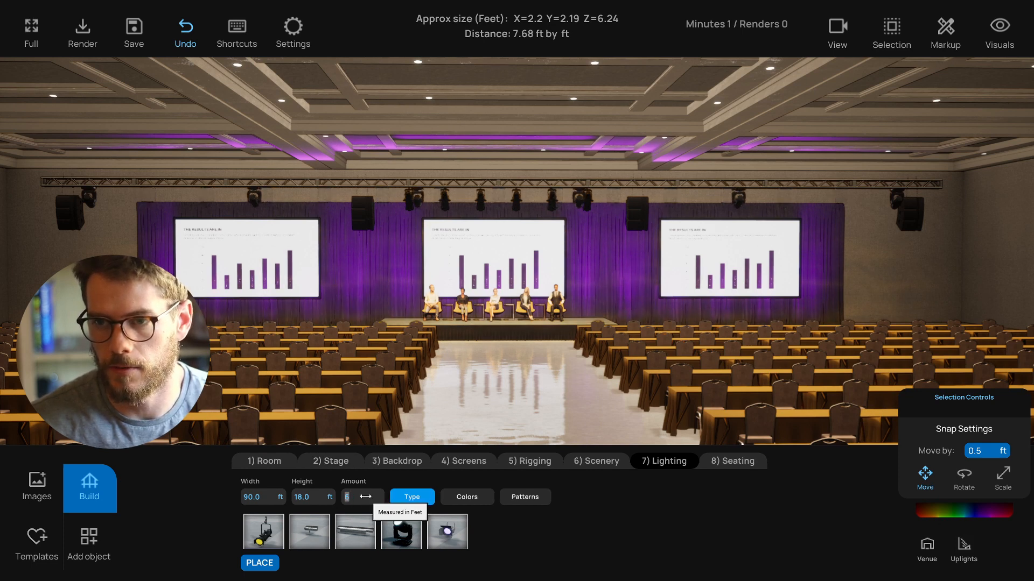
- Rearrange individual moving lights along the truss so they sit beside each screen, then re-lock and select them as a group
{"action": "left_click", "coordinate": [421, 199]}
{"action": "left_click", "coordinate": [891, 27]}
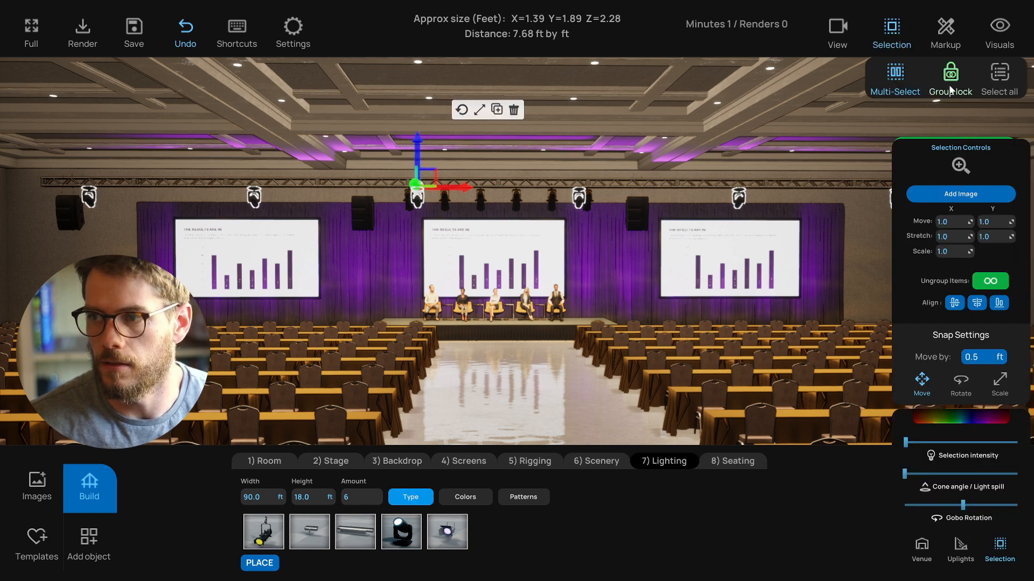
{"action": "left_click", "coordinate": [417, 202]}
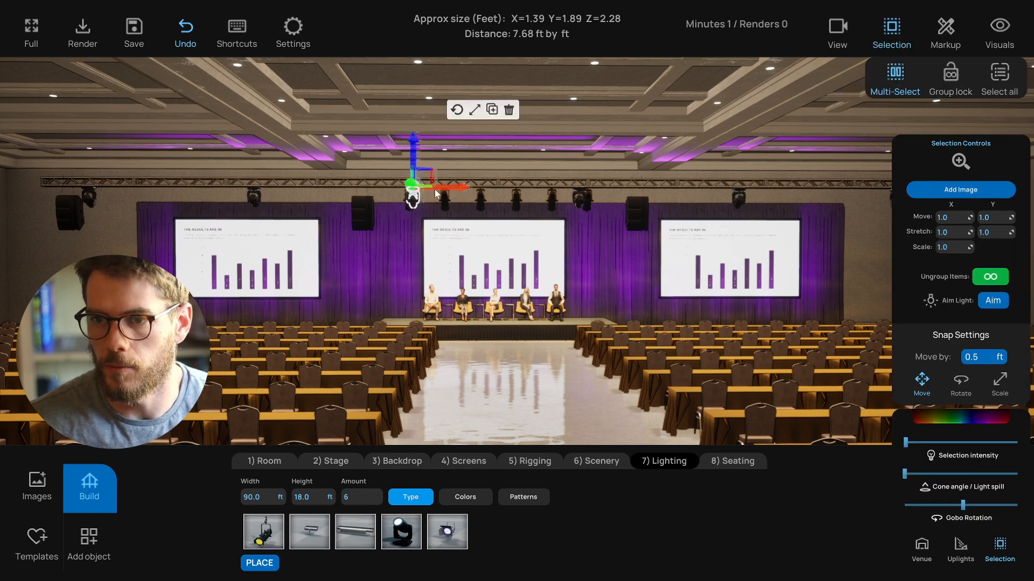
{"action": "left_click_drag", "start_coordinate": [435, 189], "coordinate": [421, 189]}
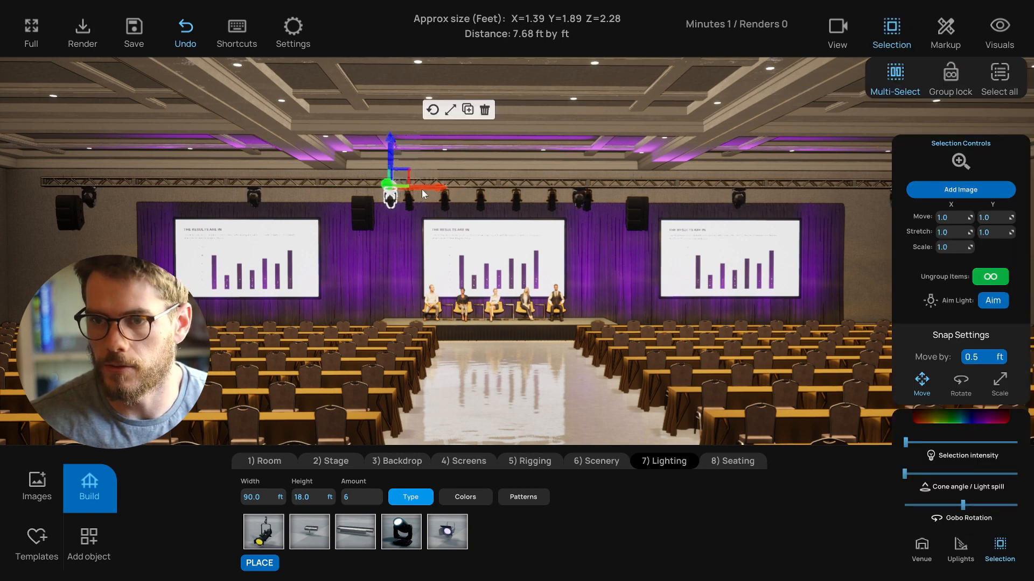
{"action": "left_click", "coordinate": [577, 203]}
{"action": "scroll", "coordinate": [684, 205], "scroll_direction": "down", "scroll_amount": 1}
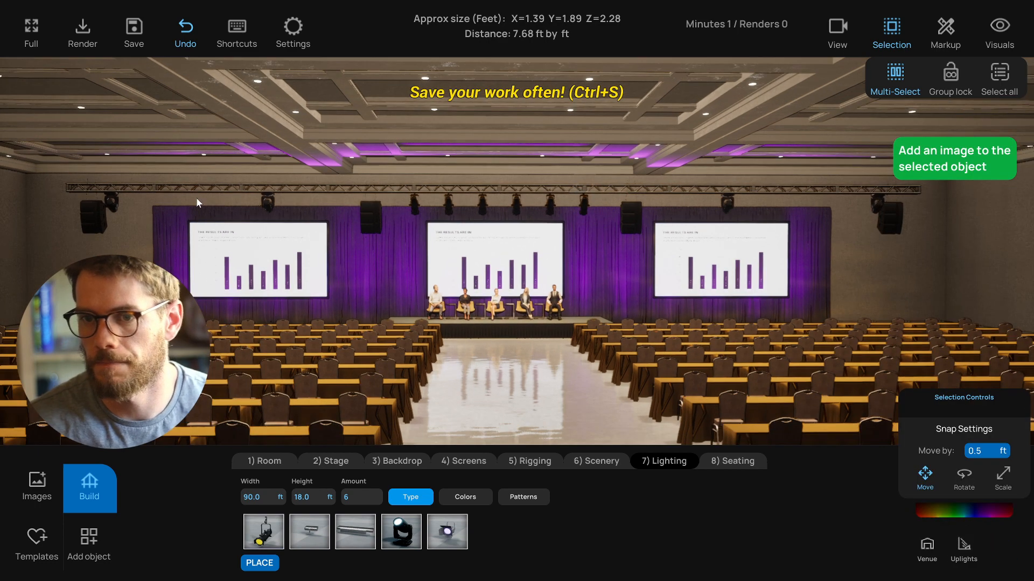
{"action": "left_click", "coordinate": [112, 203]}
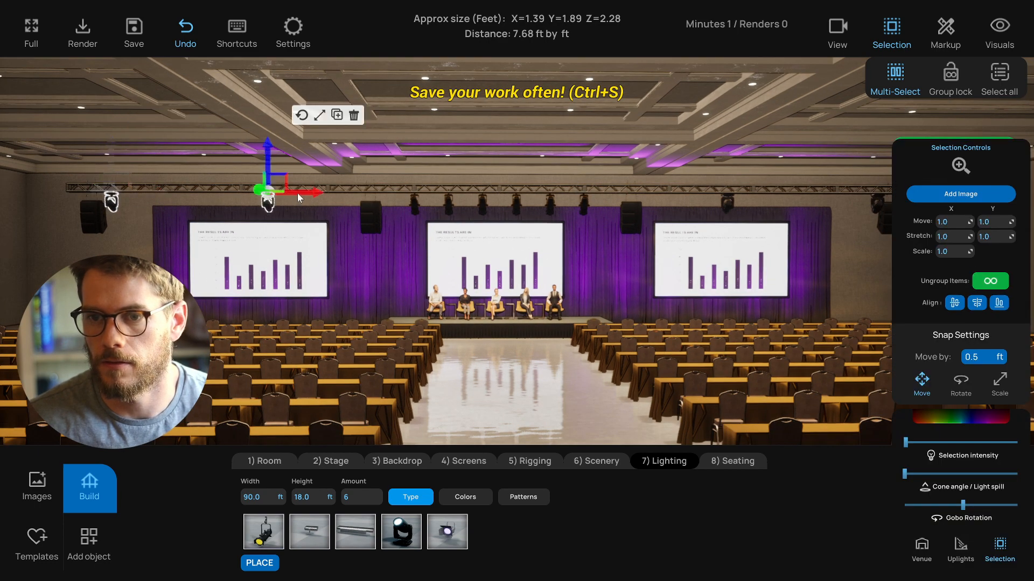
{"action": "left_click", "coordinate": [307, 201]}
{"action": "key", "text": "d"}
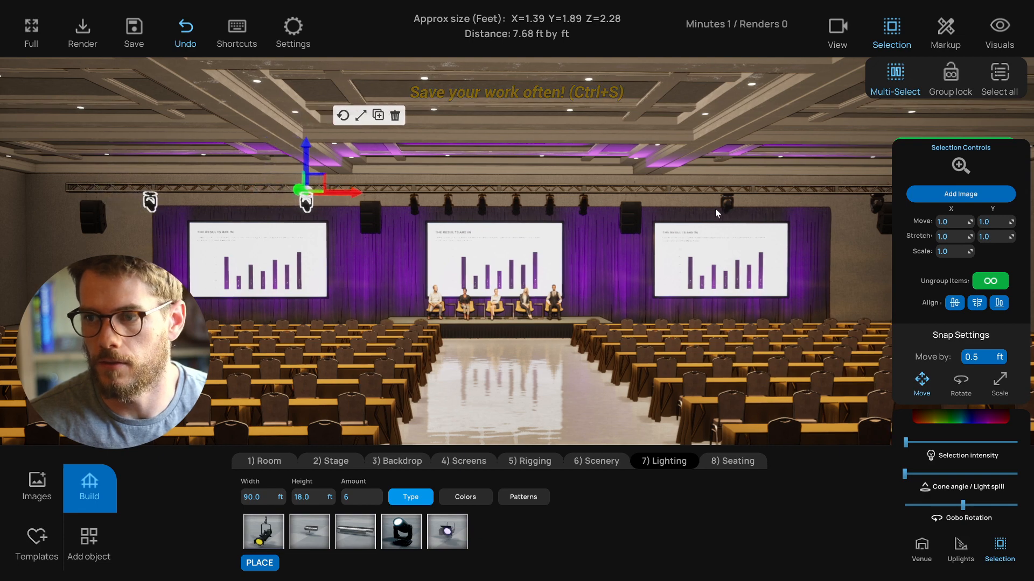
{"action": "left_click", "coordinate": [705, 208]}
{"action": "left_click", "coordinate": [851, 204]}
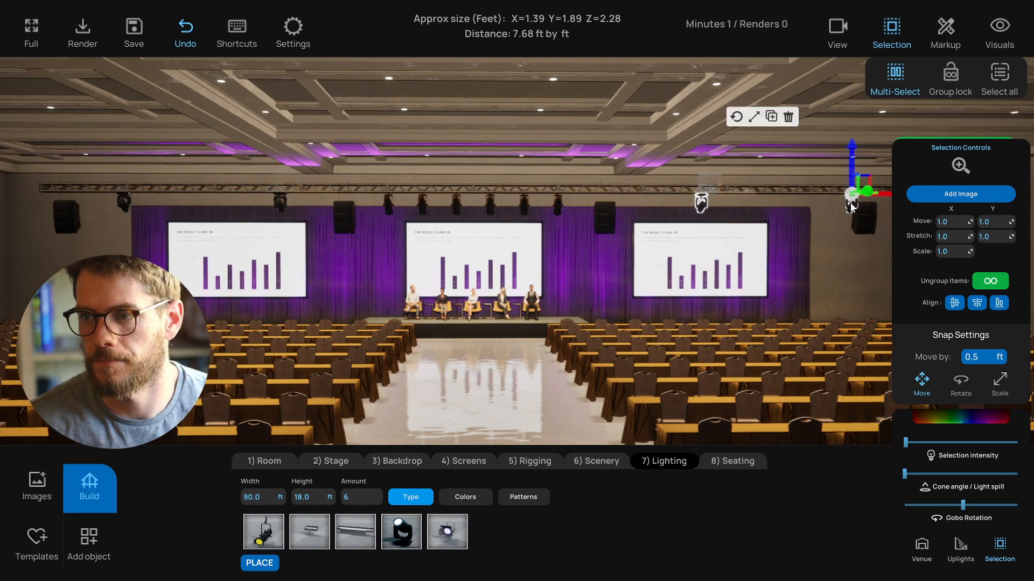
{"action": "left_click_drag", "start_coordinate": [883, 196], "coordinate": [838, 204]}
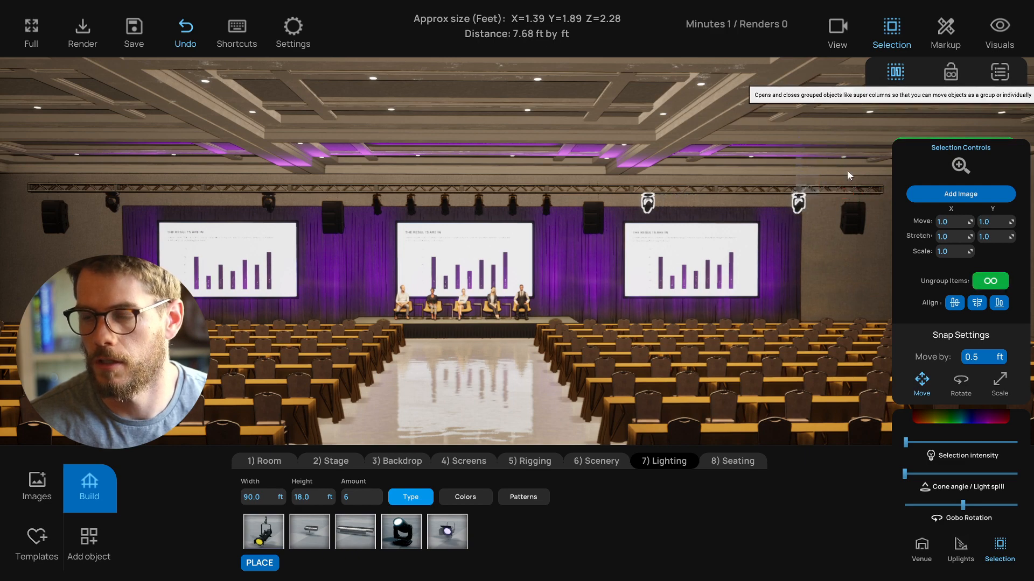
{"action": "left_click", "coordinate": [951, 80]}
{"action": "left_click", "coordinate": [649, 207]}
{"action": "middle_click_drag", "start_coordinate": [507, 275], "coordinate": [514, 278]}
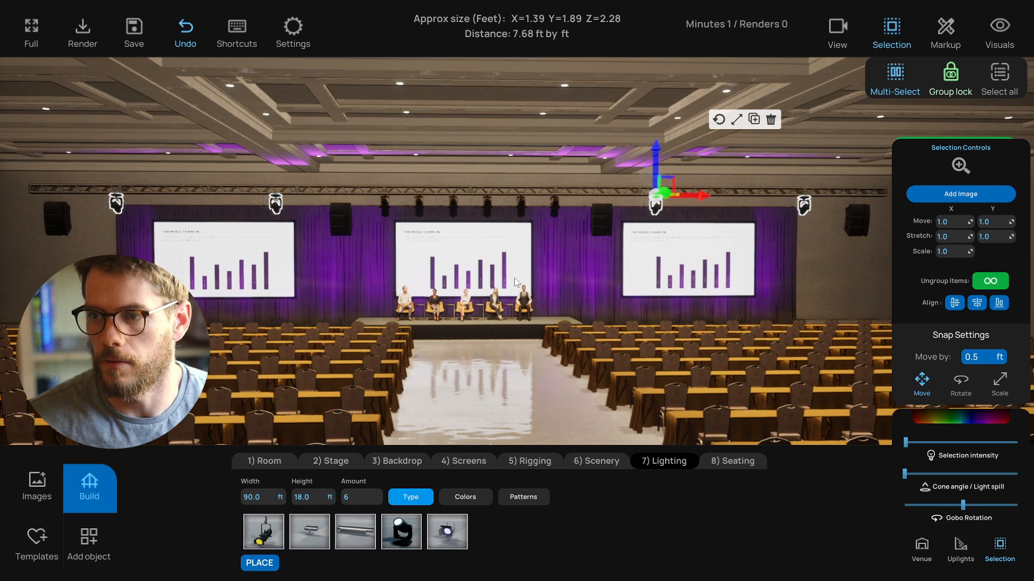
- Widen the cone angle and raise the intensity of the grouped moving lights to maximum
{"action": "left_click", "coordinate": [972, 474]}
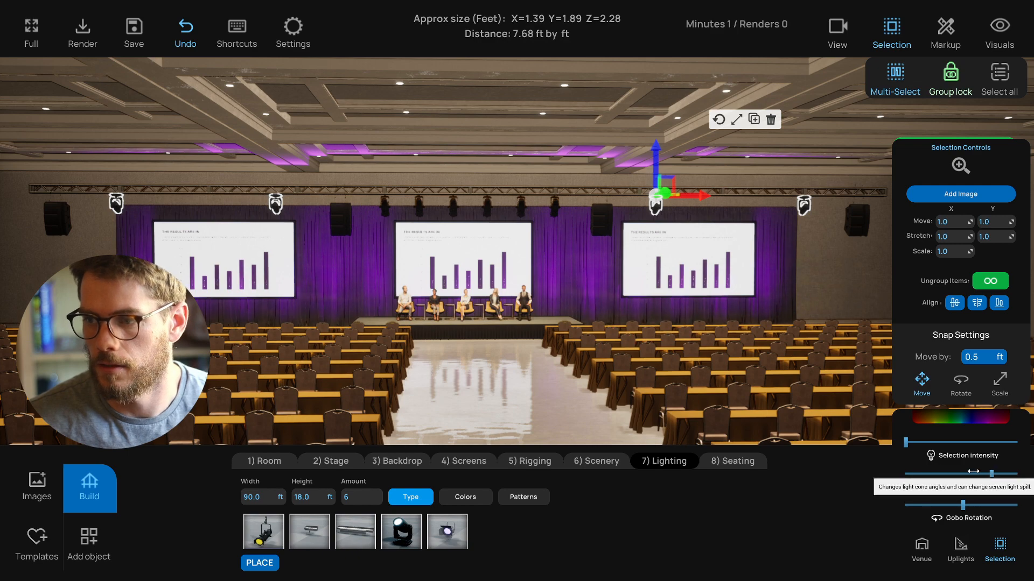
{"action": "left_click", "coordinate": [972, 474]}
{"action": "left_click_drag", "start_coordinate": [962, 441], "coordinate": [1007, 443]}
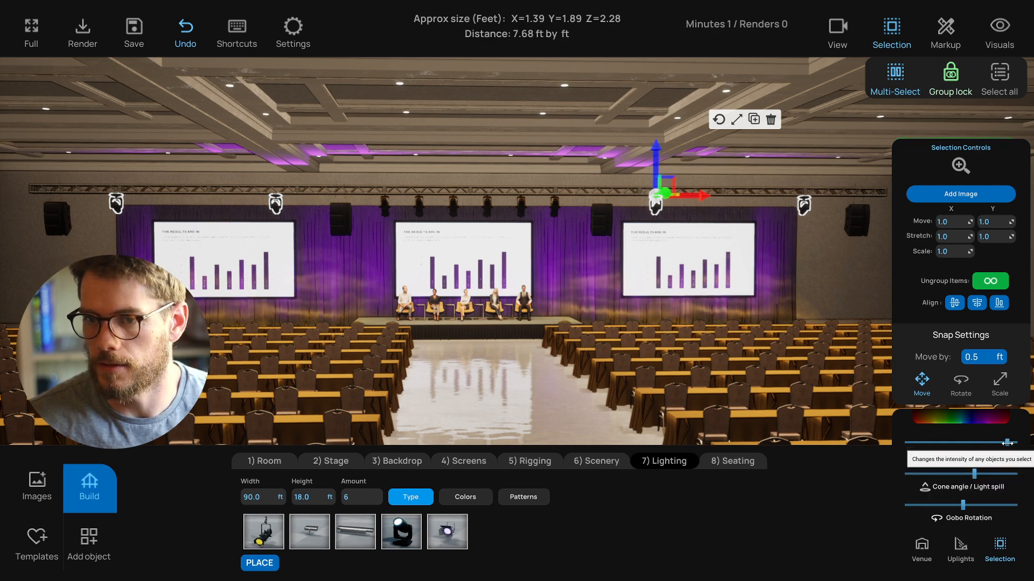
- Apply a gobo pattern to the grouped moving lights, then unlock the group and close the color picker
{"action": "scroll", "coordinate": [558, 435], "scroll_direction": "down", "scroll_amount": 2}
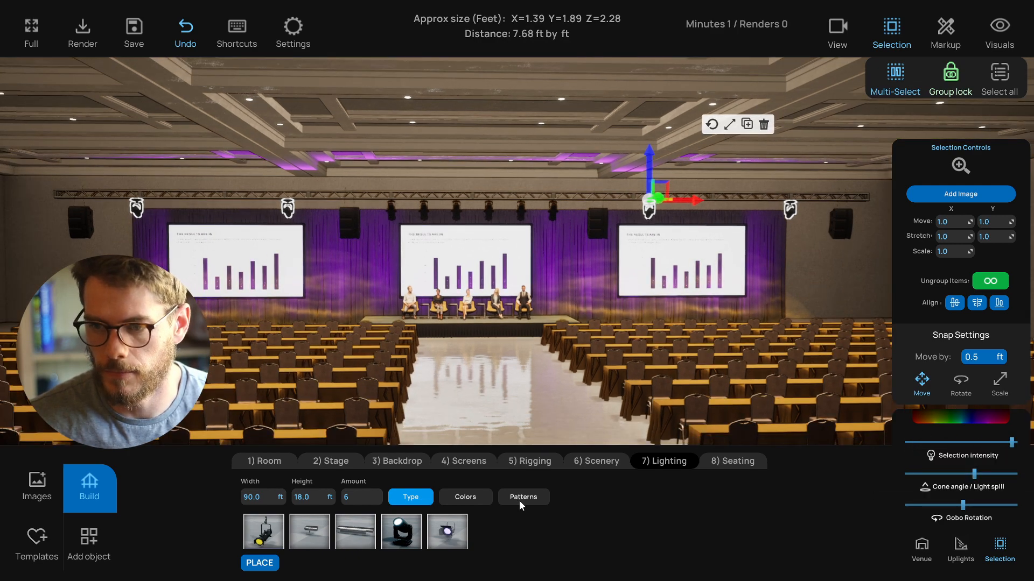
{"action": "left_click", "coordinate": [465, 497]}
{"action": "left_click", "coordinate": [521, 497]}
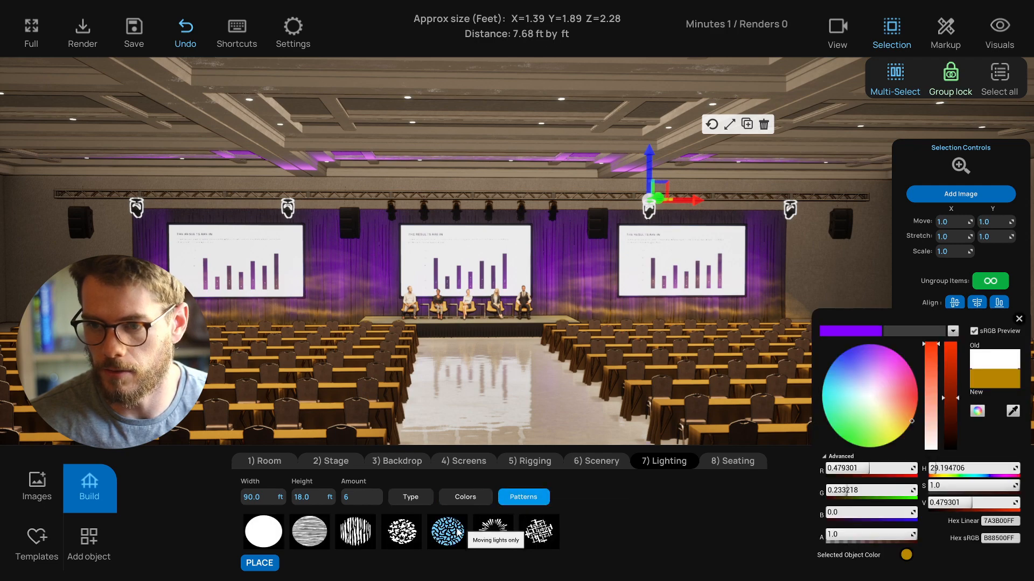
{"action": "key", "text": "d"}
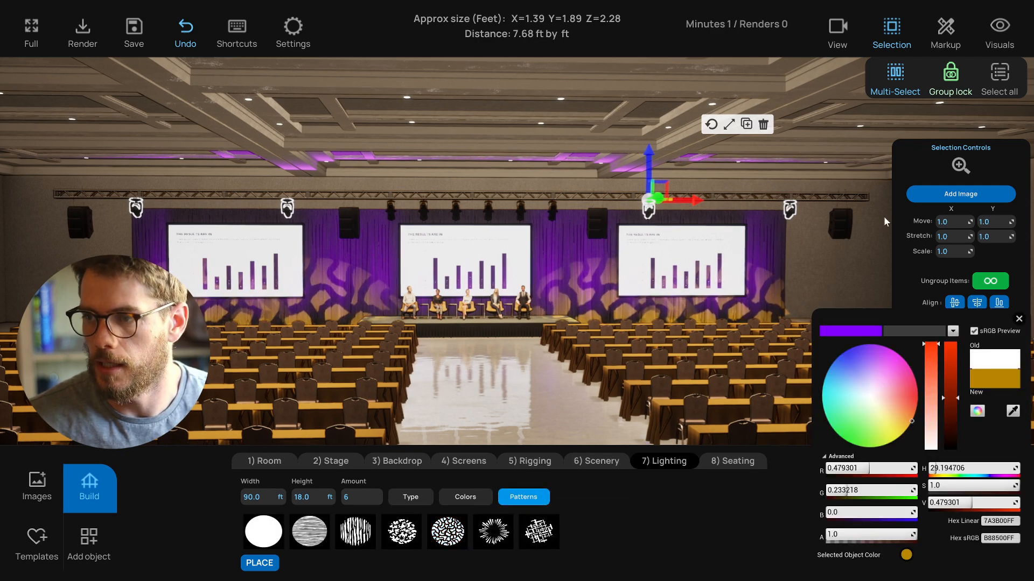
{"action": "left_click", "coordinate": [952, 79]}
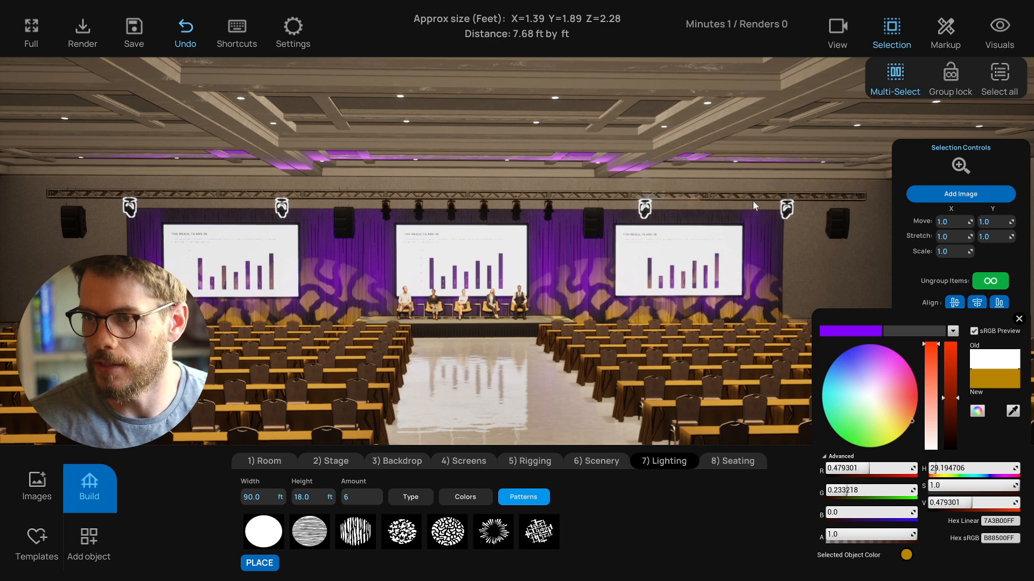
{"action": "left_click", "coordinate": [707, 174]}
{"action": "left_click", "coordinate": [1018, 320]}
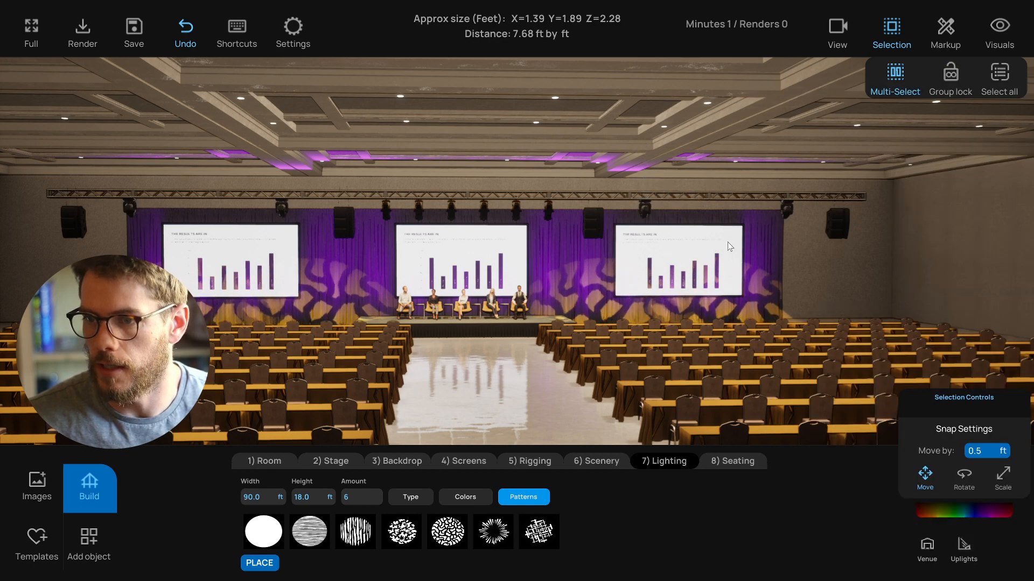
- Aim the rightmost light onto the side wall and the next light at the backdrop between the center and right screens
{"action": "right_click_drag", "start_coordinate": [753, 252], "coordinate": [741, 256]}
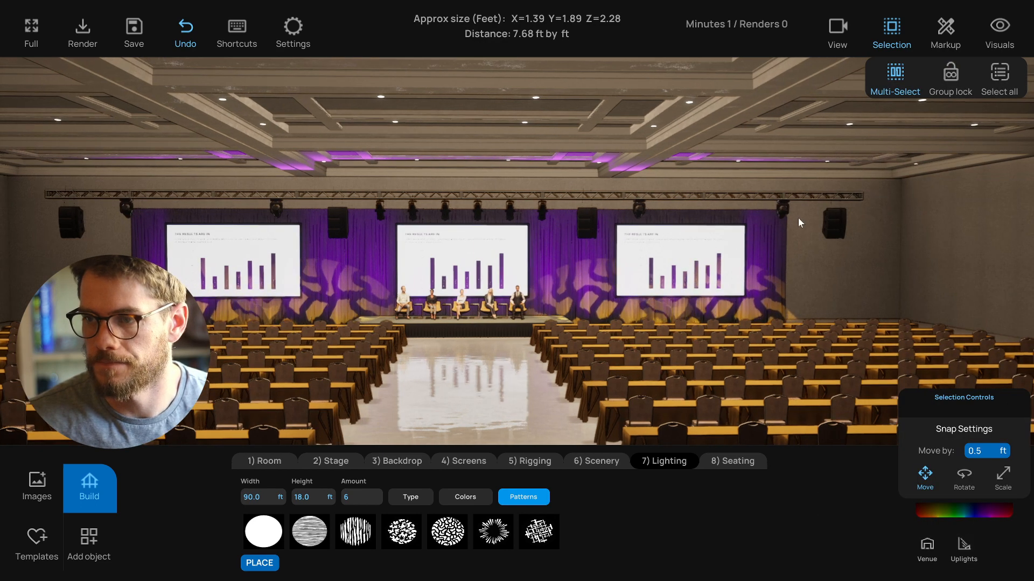
{"action": "left_click", "coordinate": [784, 216]}
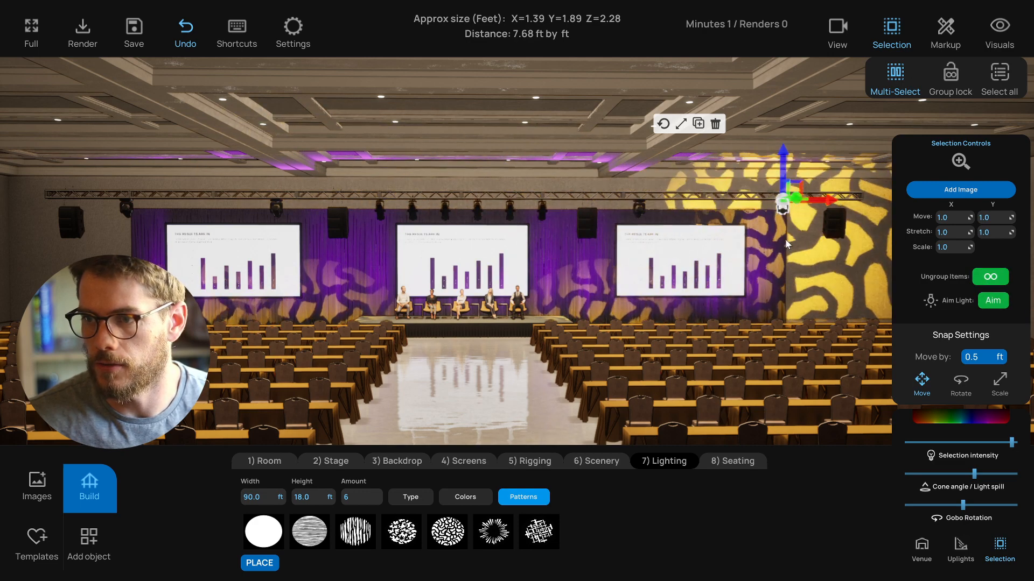
{"action": "left_click", "coordinate": [817, 252]}
{"action": "right_click_drag", "start_coordinate": [808, 245], "coordinate": [820, 244]}
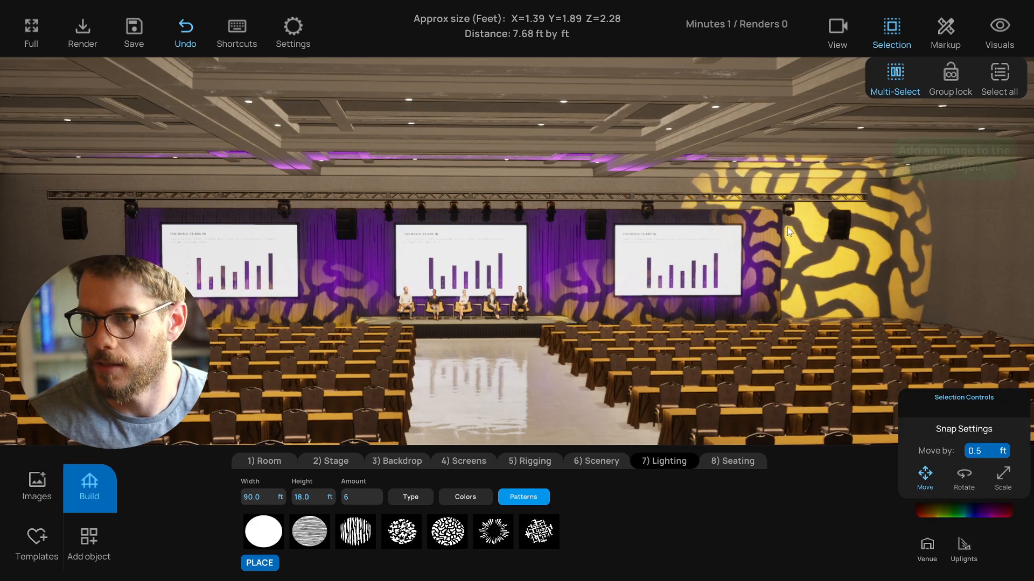
{"action": "left_click", "coordinate": [787, 214]}
{"action": "left_click", "coordinate": [648, 211]}
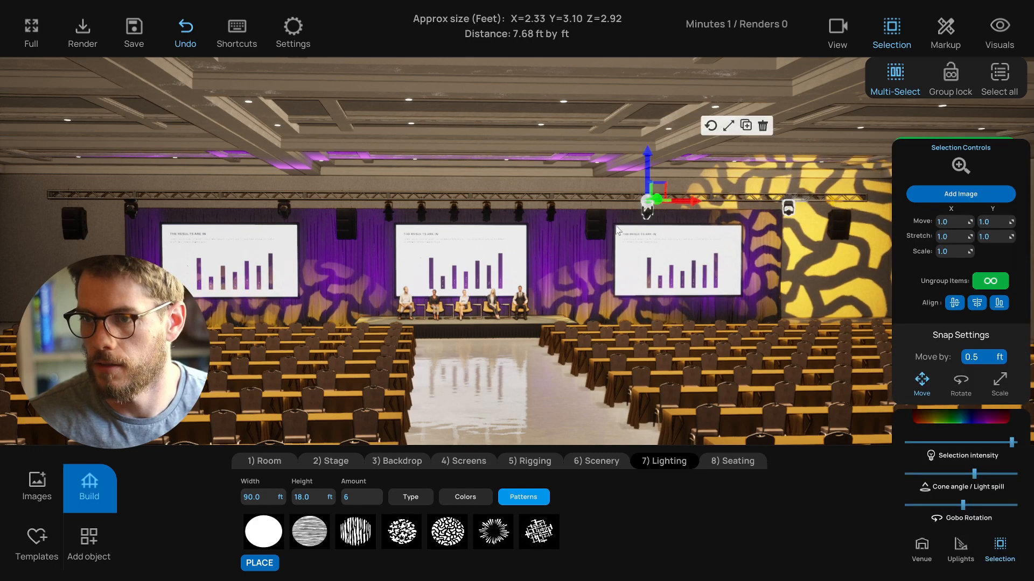
{"action": "left_click", "coordinate": [285, 212]}
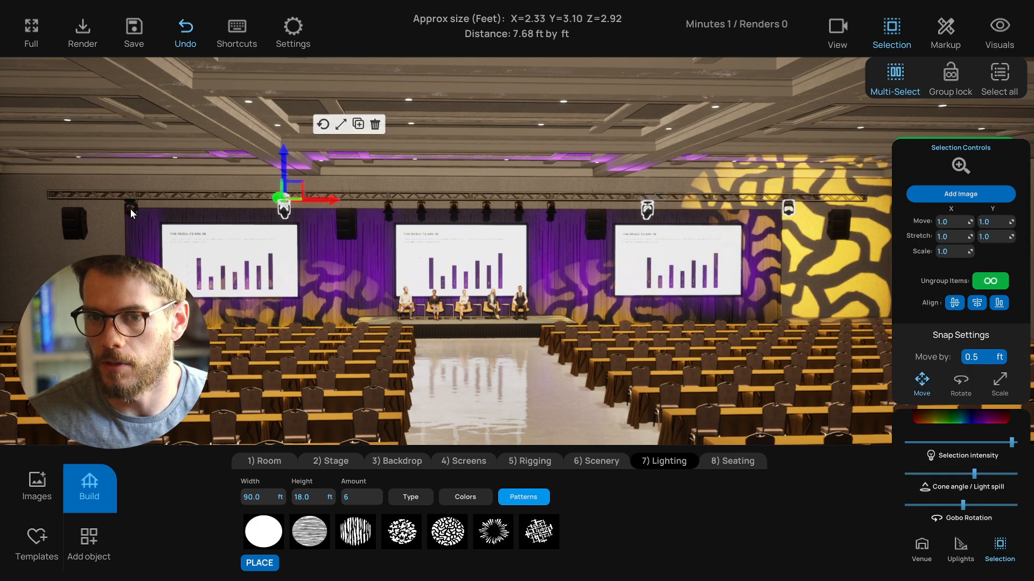
{"action": "left_click", "coordinate": [132, 214]}
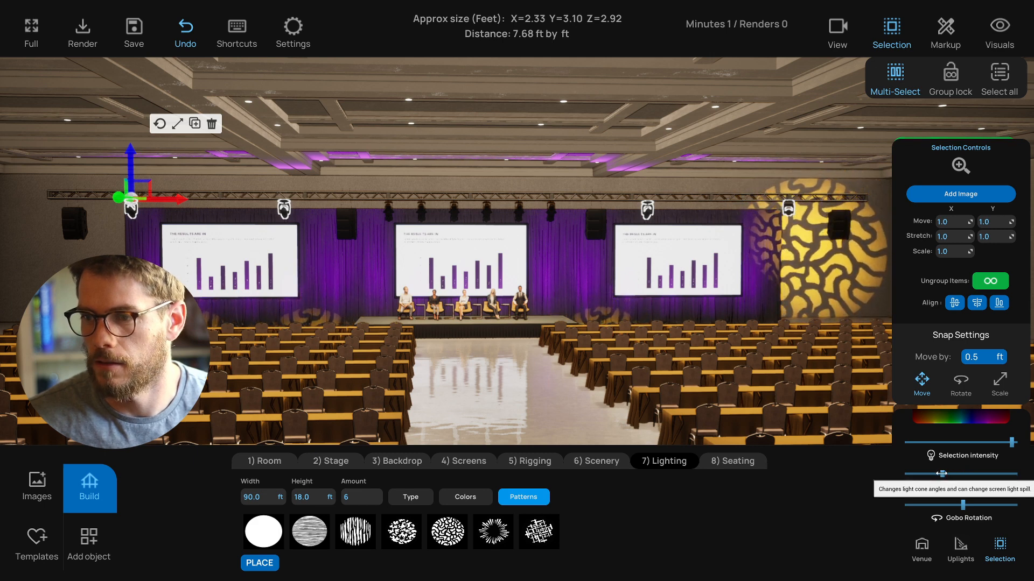
{"action": "left_click", "coordinate": [648, 214]}
{"action": "left_click", "coordinate": [993, 300]}
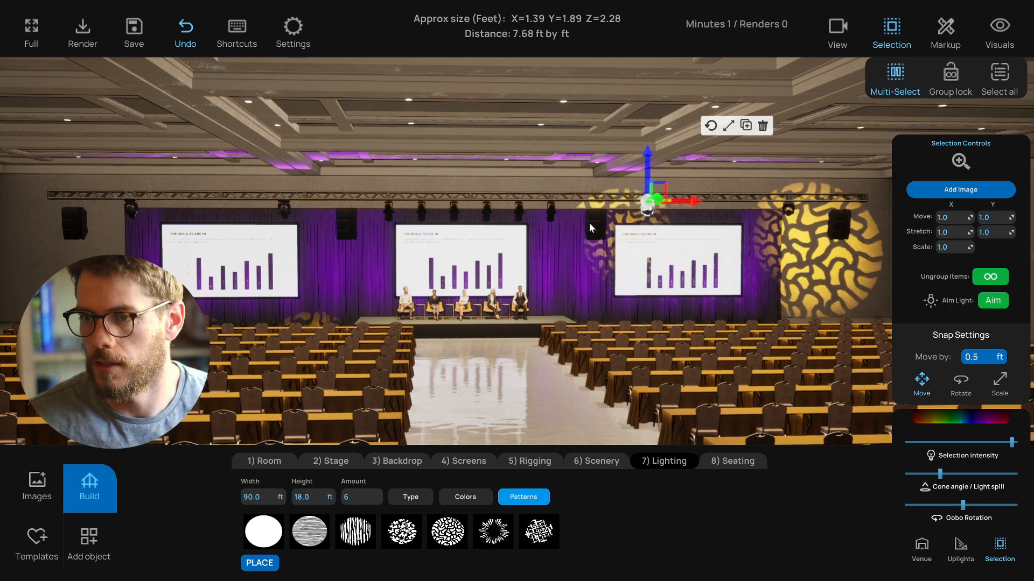
{"action": "left_click", "coordinate": [573, 258]}
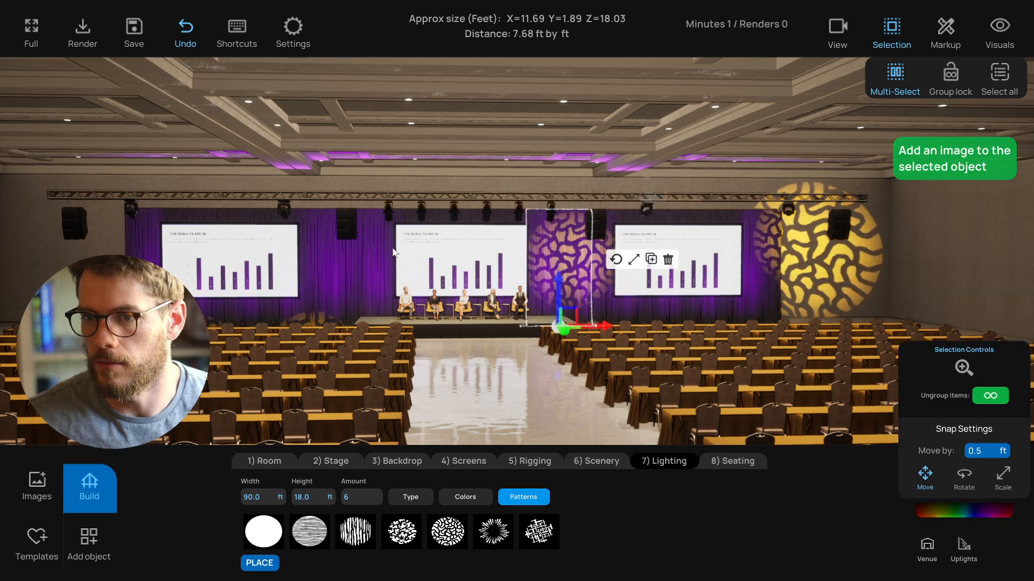
- Aim the left lights at the backdrop between the left and center screens and onto the left side wall
{"action": "left_click", "coordinate": [289, 208]}
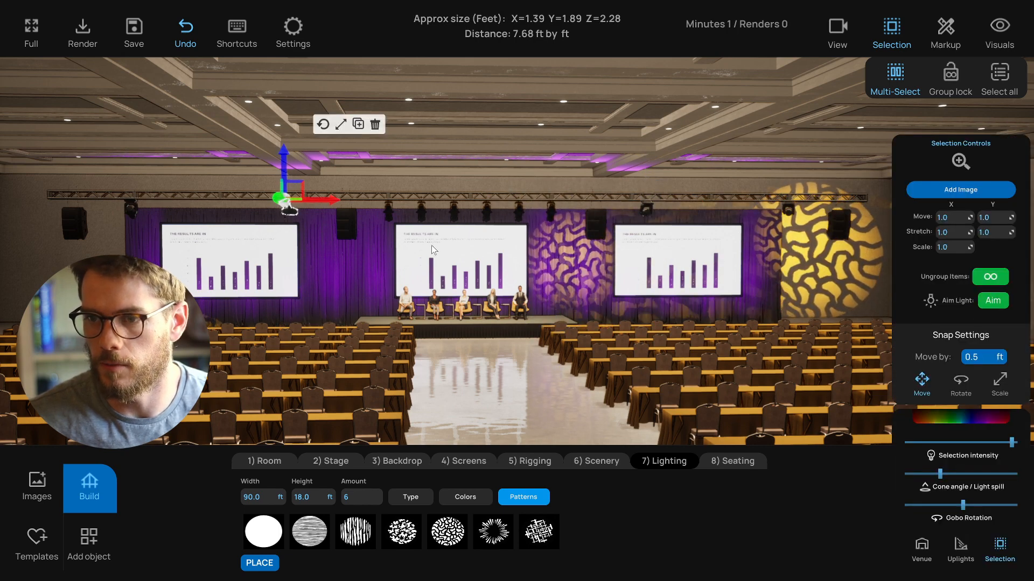
{"action": "left_click", "coordinate": [361, 253]}
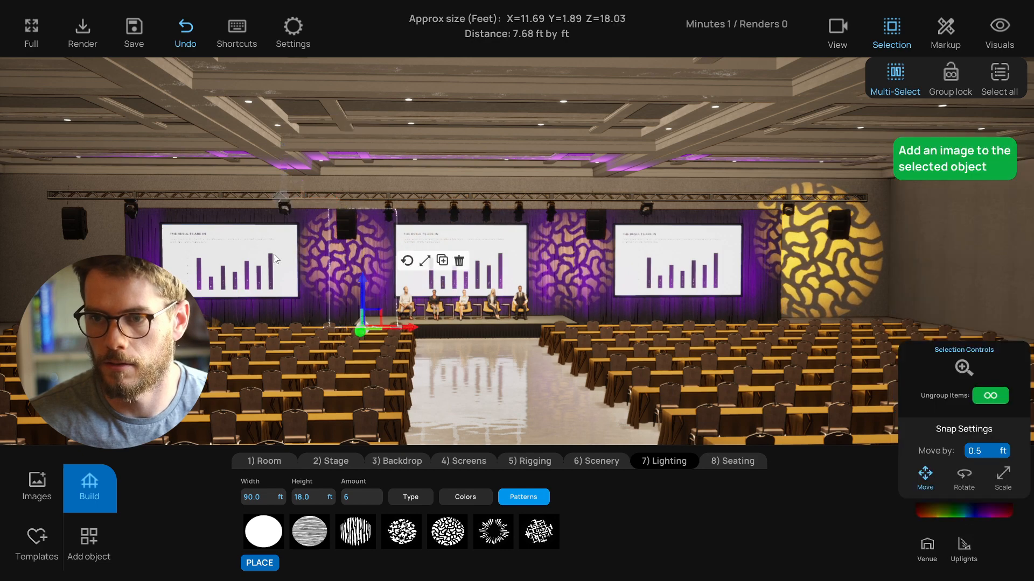
{"action": "left_click", "coordinate": [132, 209]}
{"action": "left_click", "coordinate": [991, 302]}
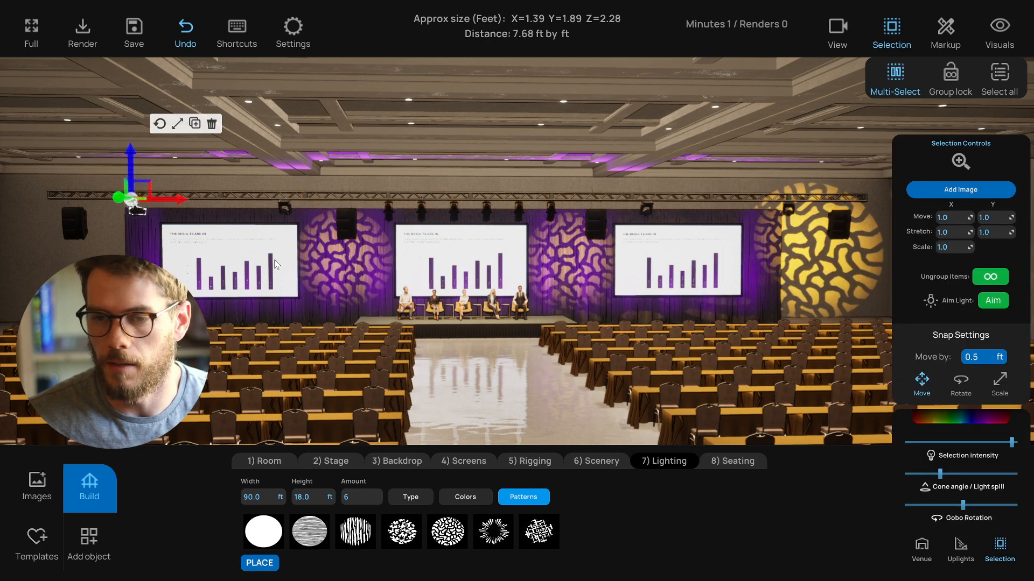
{"action": "left_click", "coordinate": [131, 237]}
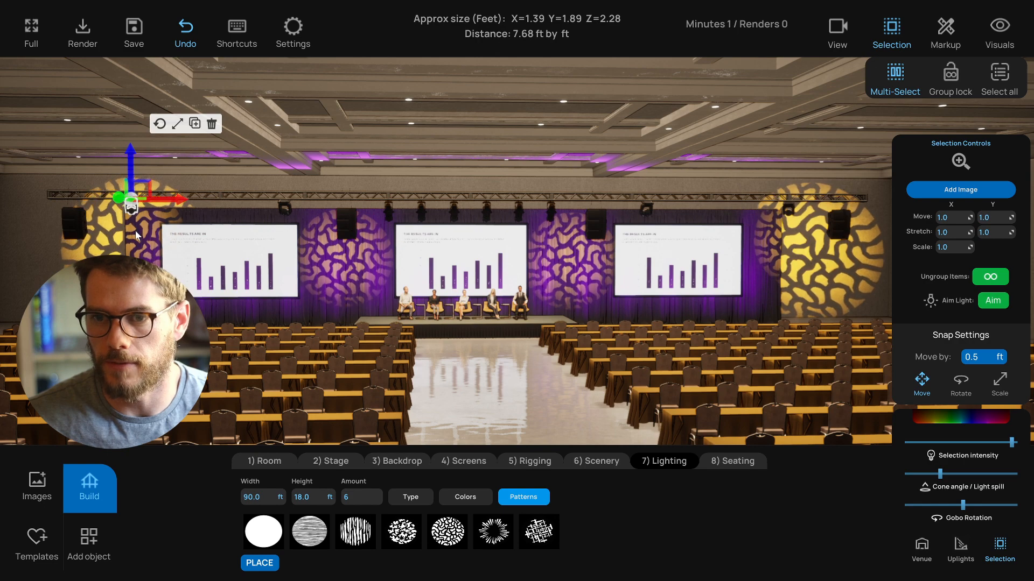
{"action": "left_click", "coordinate": [136, 231]}
{"action": "left_click", "coordinate": [317, 176]}
{"action": "right_click_drag", "start_coordinate": [319, 176], "coordinate": [408, 181]}
{"action": "left_click", "coordinate": [145, 205]}
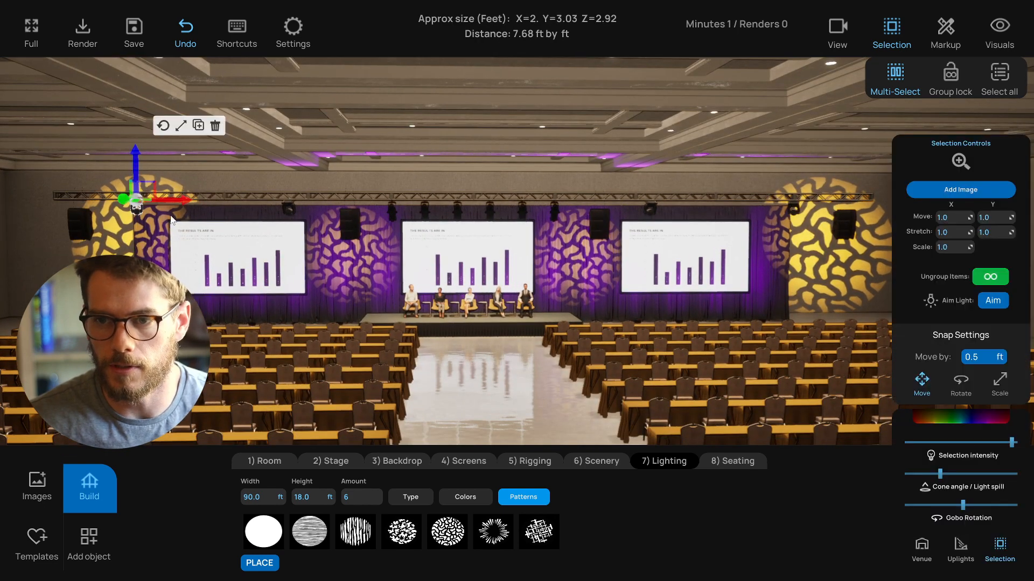
{"action": "left_click", "coordinate": [563, 151]}
{"action": "right_click_drag", "start_coordinate": [563, 151], "coordinate": [514, 158]}
- Lower the venue's room lighting intensity
{"action": "left_click", "coordinate": [927, 548]}
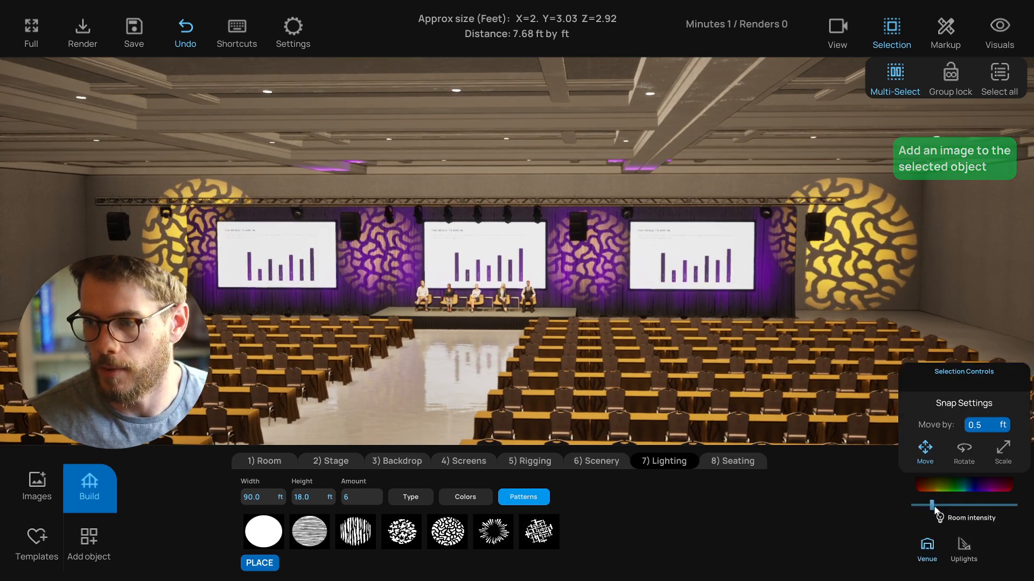
{"action": "left_click", "coordinate": [923, 506]}
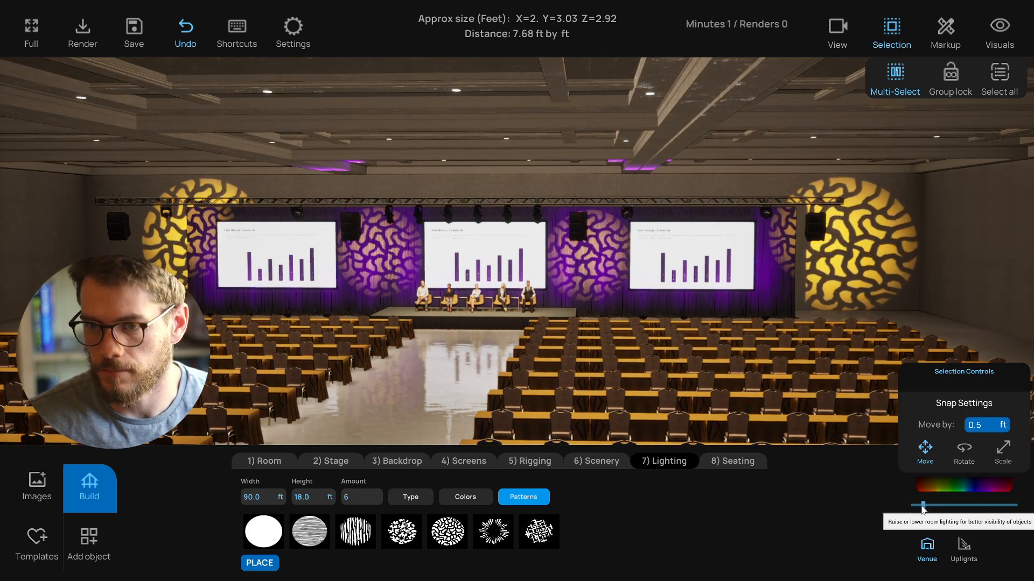
{"action": "right_click_drag", "start_coordinate": [423, 399], "coordinate": [579, 396]}
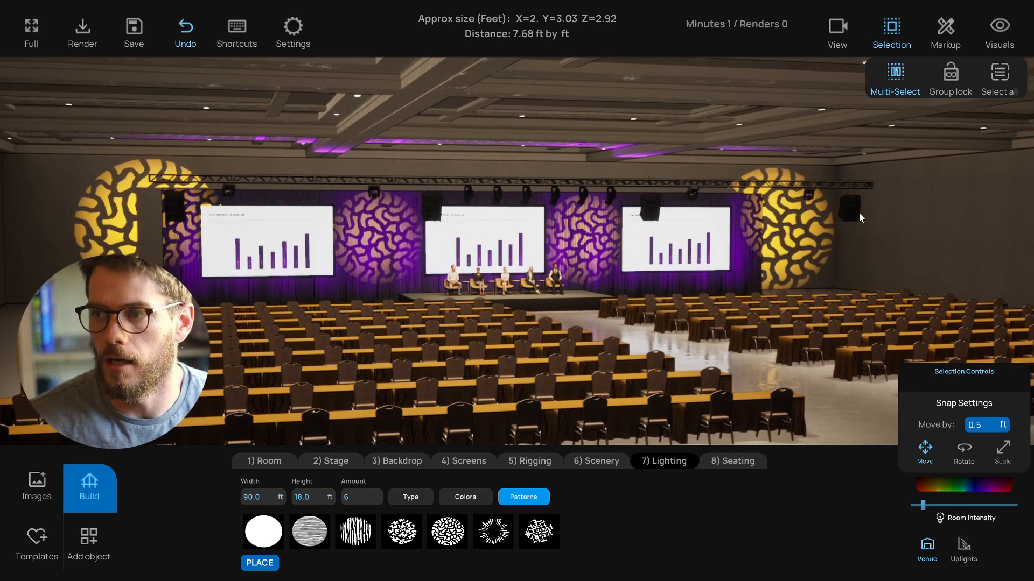
- Save several camera views of the room from different orbit angles
{"action": "left_click", "coordinate": [838, 30]}
{"action": "left_click", "coordinate": [998, 76]}
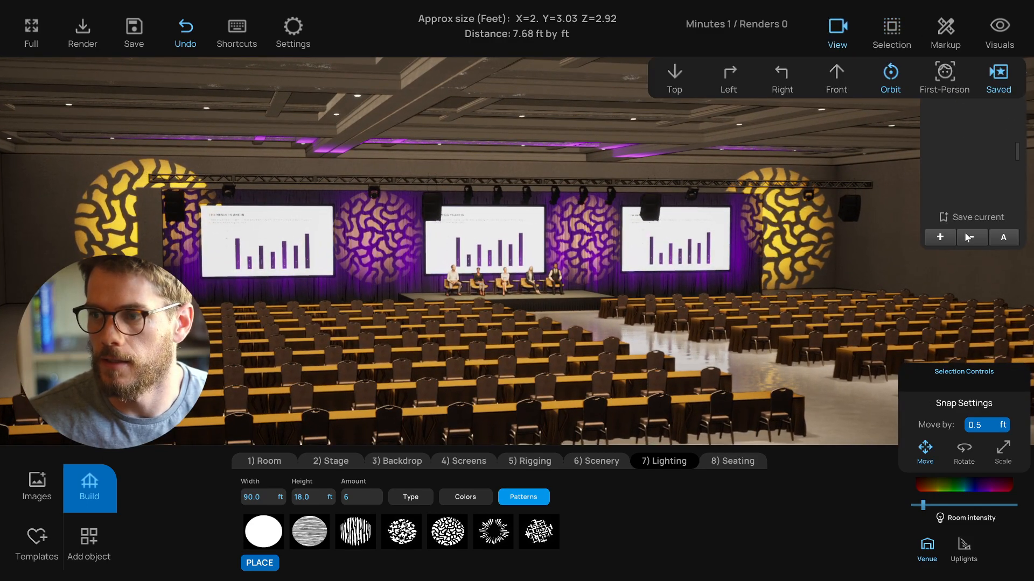
{"action": "left_click", "coordinate": [940, 238]}
{"action": "right_click_drag", "start_coordinate": [733, 282], "coordinate": [753, 277]}
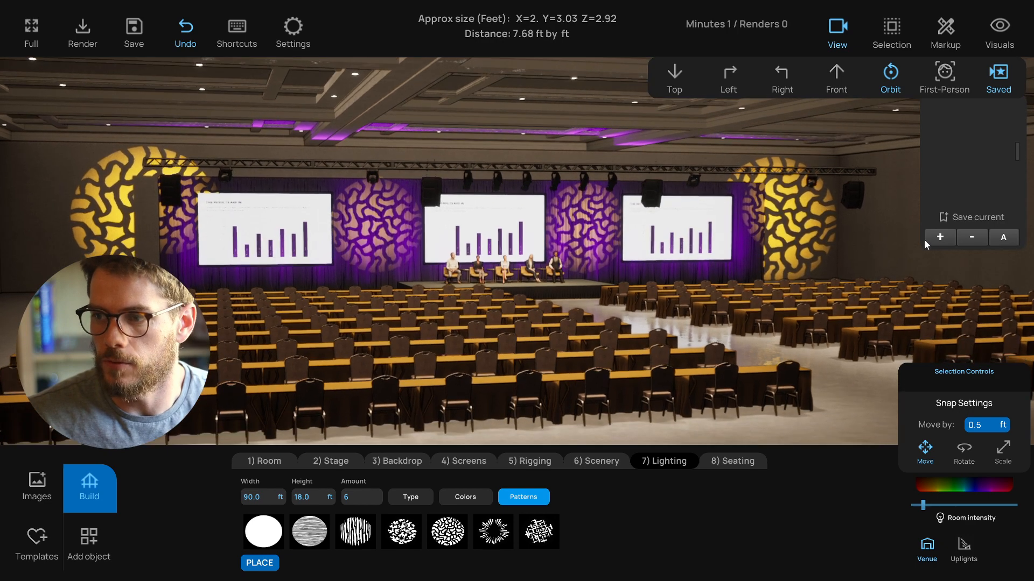
{"action": "left_click", "coordinate": [944, 238]}
{"action": "right_click_drag", "start_coordinate": [811, 292], "coordinate": [726, 294]}
{"action": "left_click", "coordinate": [940, 239]}
{"action": "right_click_drag", "start_coordinate": [589, 332], "coordinate": [558, 324]}
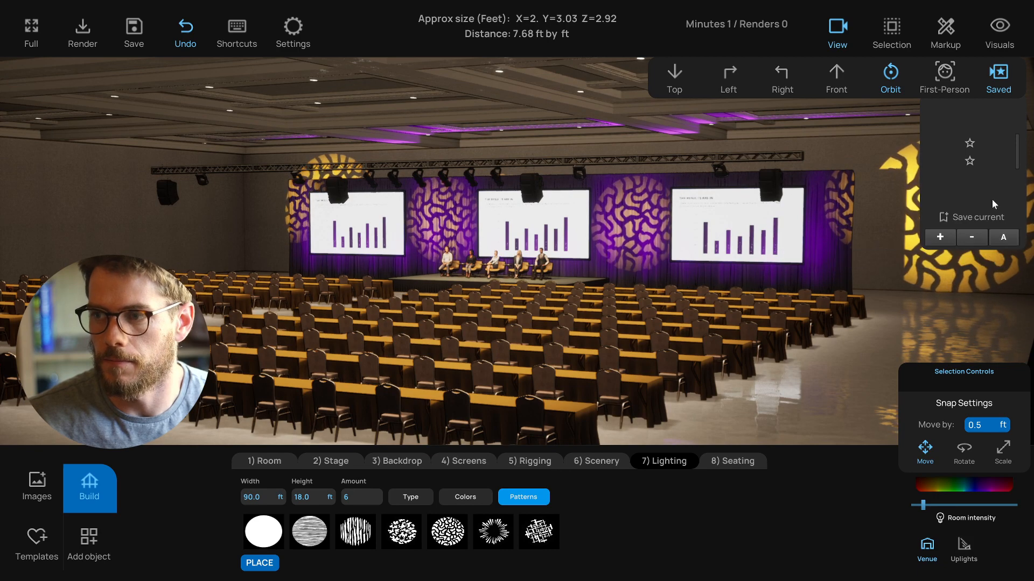
- Cycle through the saved views and open the 4K rendering dialog, then dismiss it
{"action": "left_click", "coordinate": [1004, 239]}
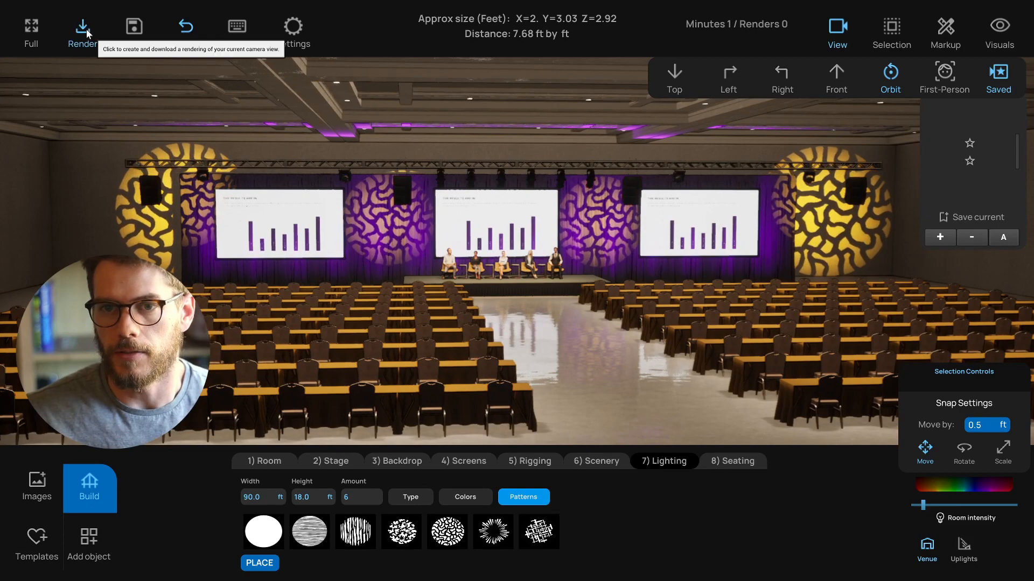
{"action": "left_click", "coordinate": [83, 30]}
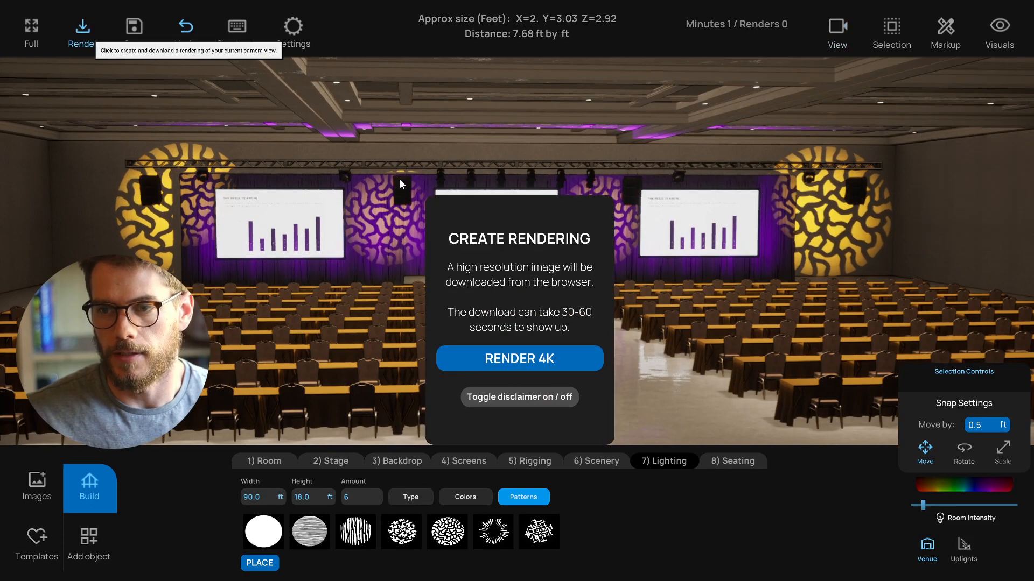
{"action": "left_click", "coordinate": [92, 41]}
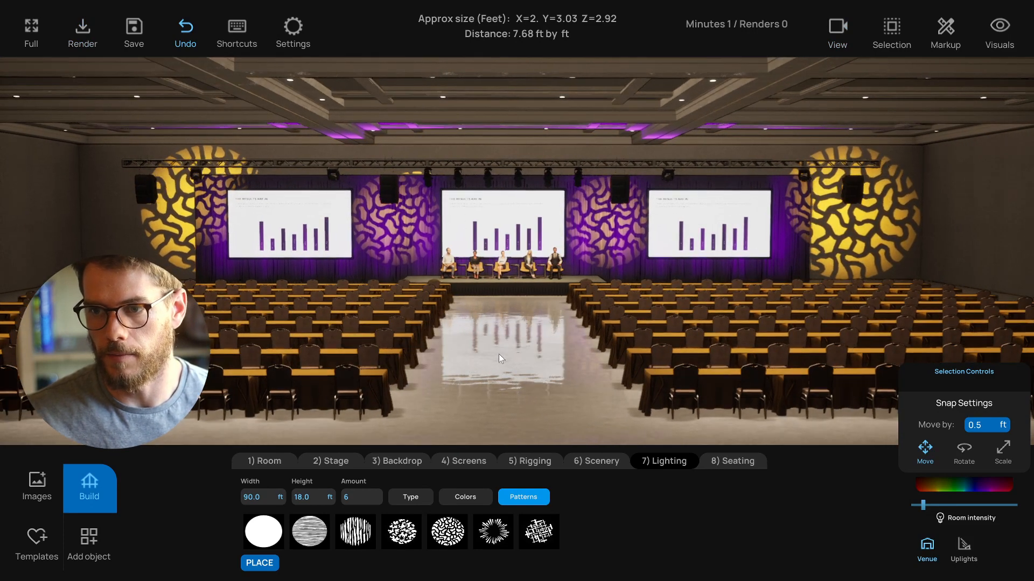